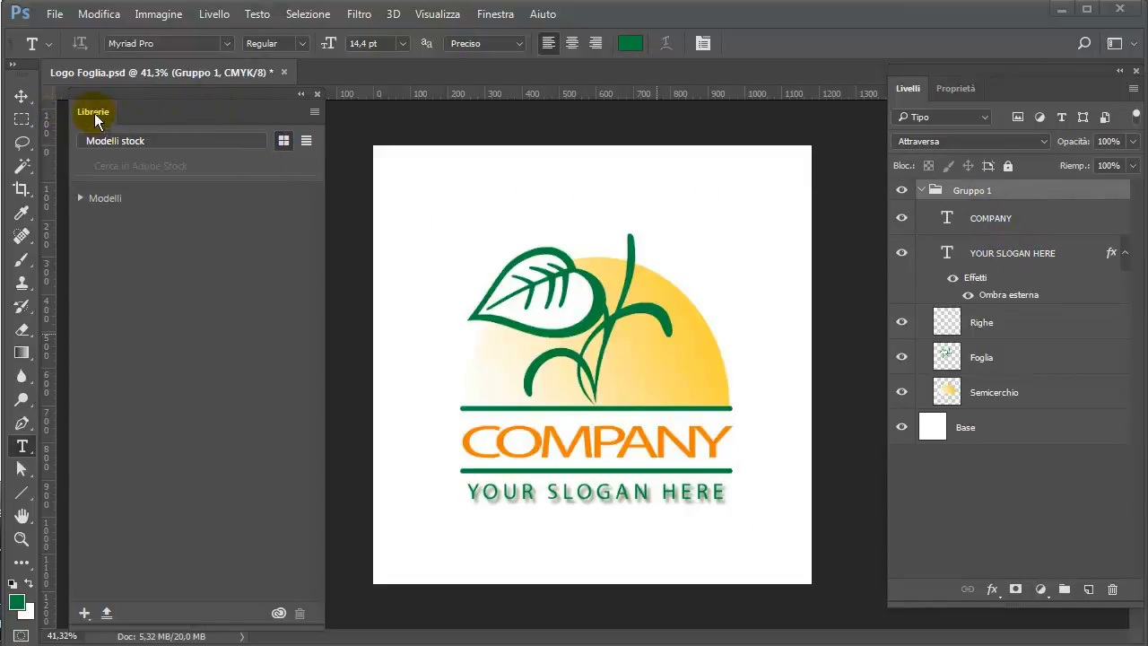
# Show the Libraries panel and create an empty library named 'Logo foglia'.
pyautogui.click(492, 15)
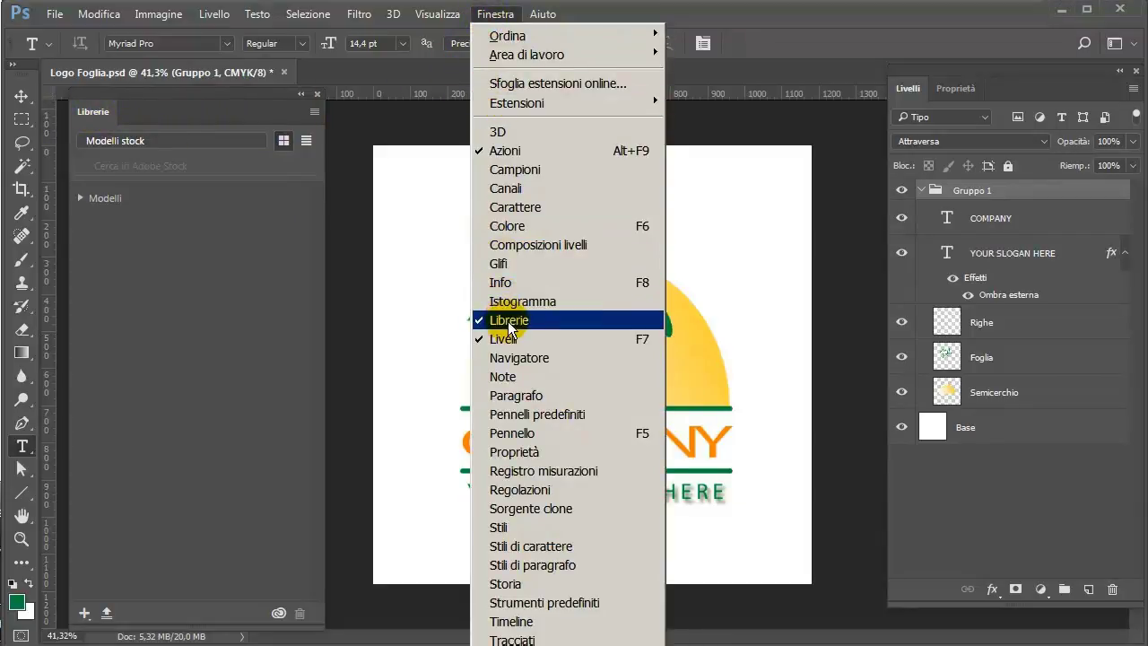
pyautogui.click(832, 34)
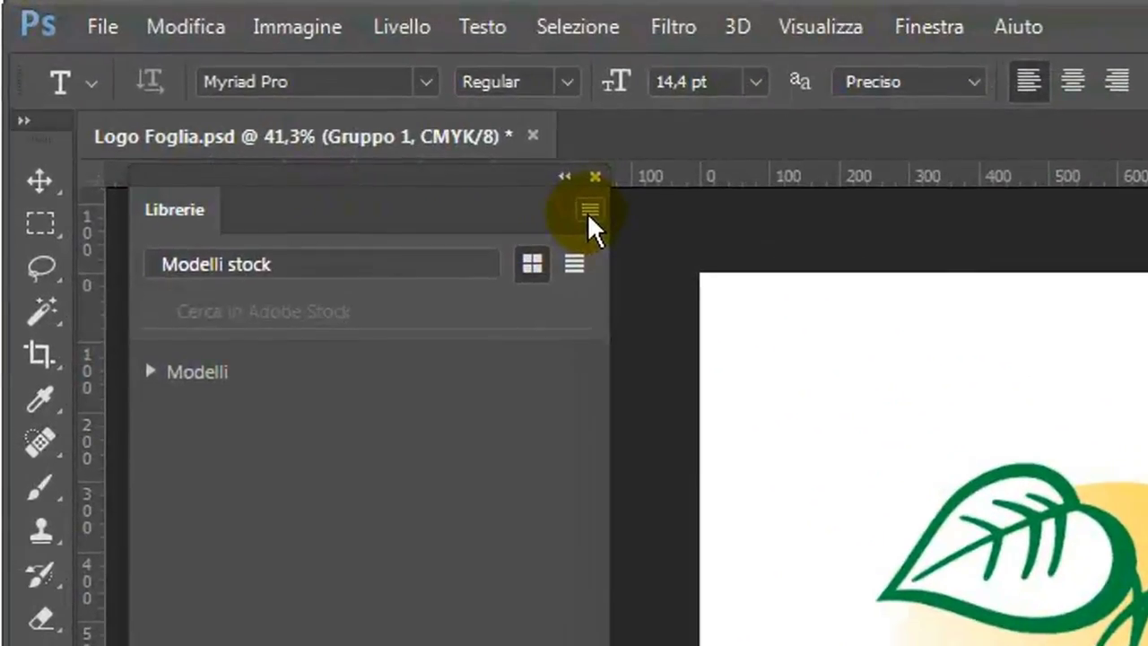
pyautogui.click(585, 212)
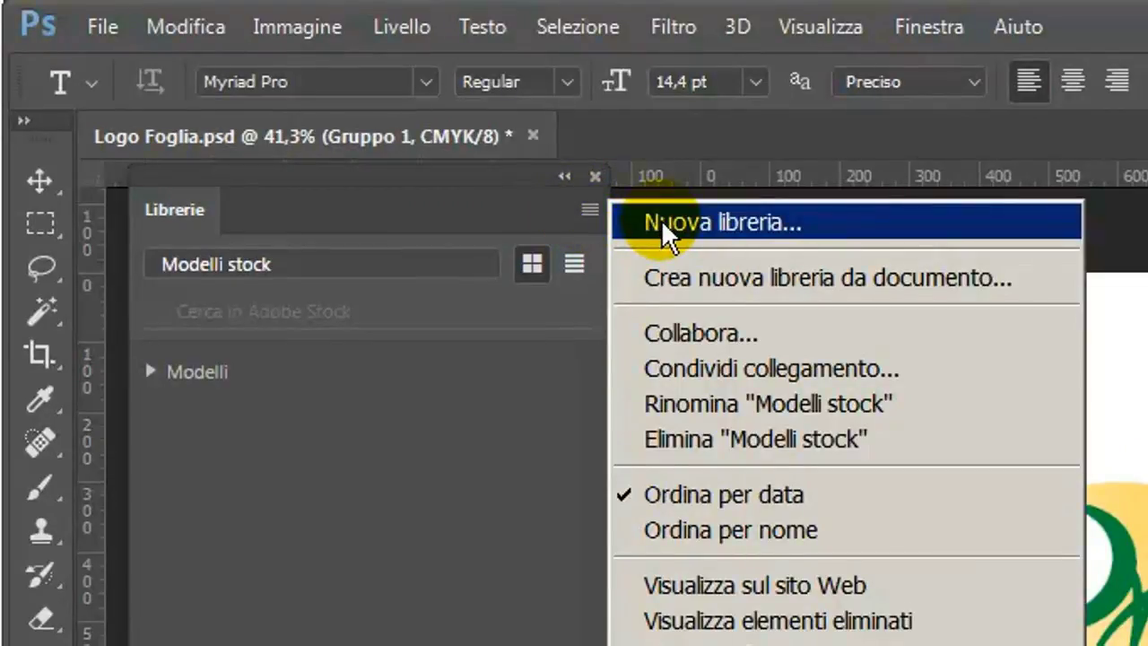
pyautogui.click(638, 222)
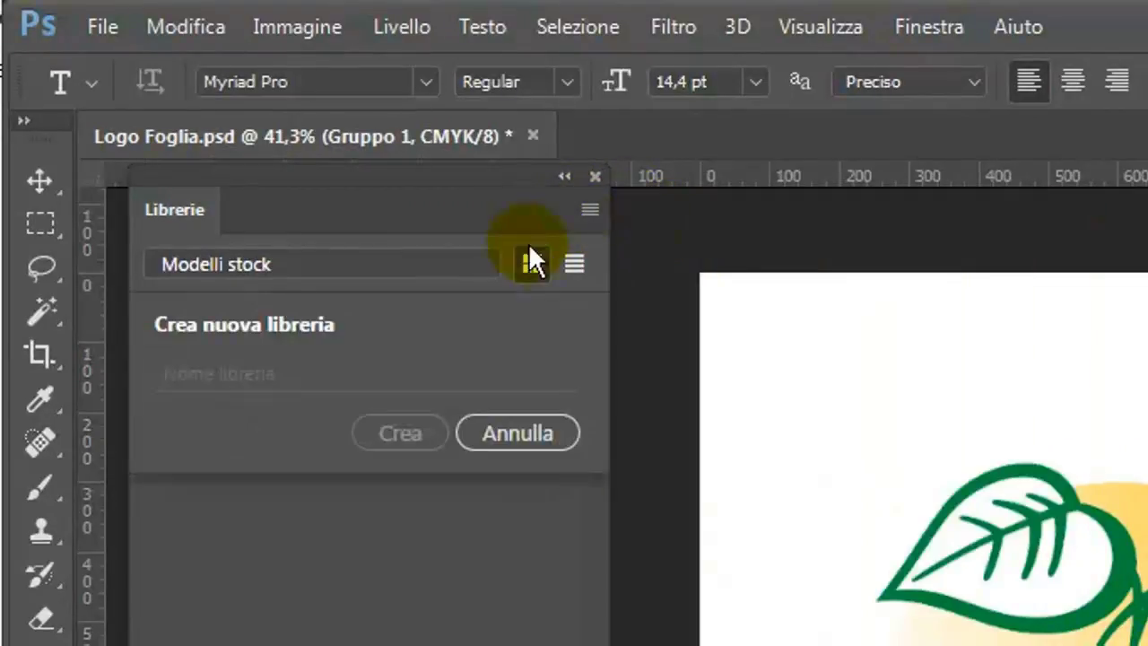
pyautogui.click(222, 374)
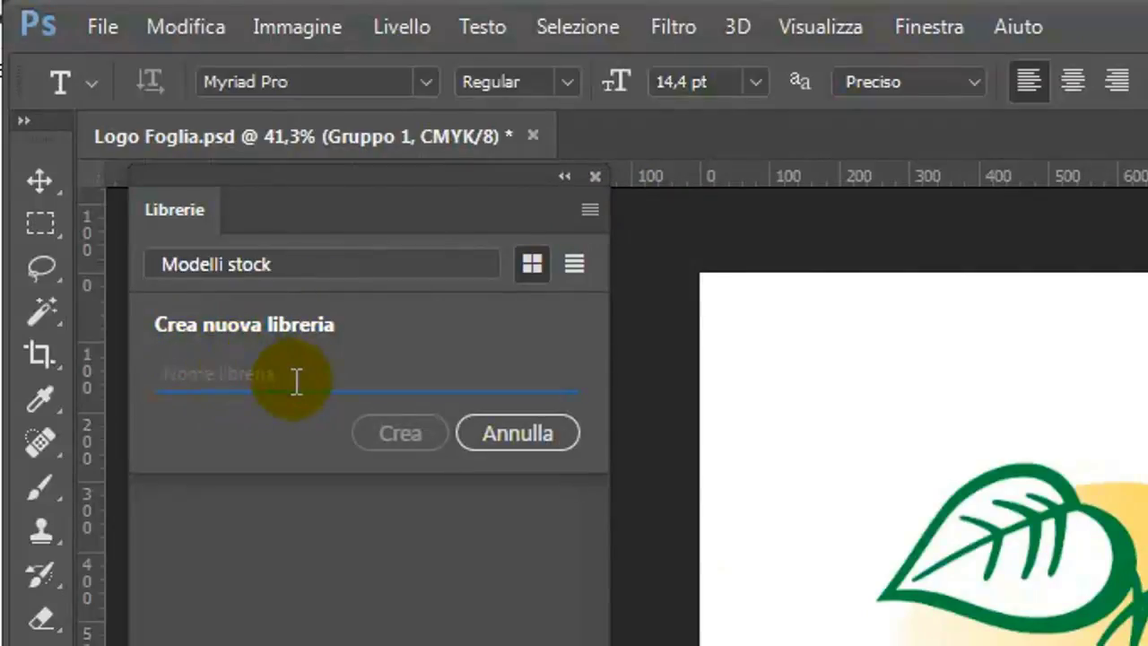
pyautogui.write('Log')
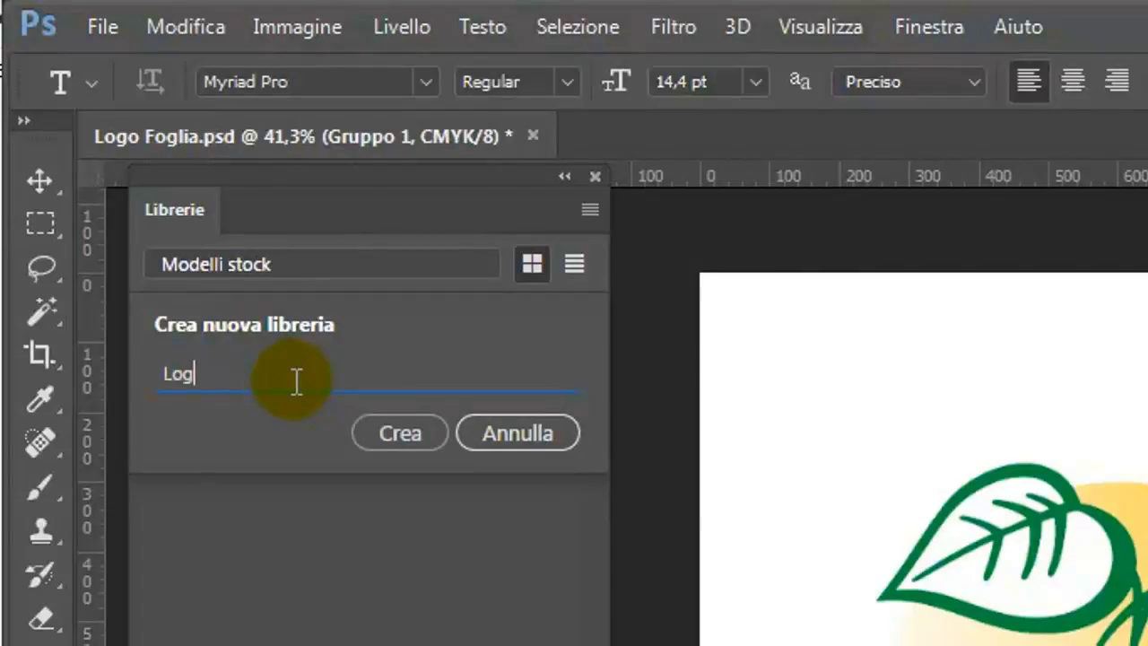
pyautogui.write('o')
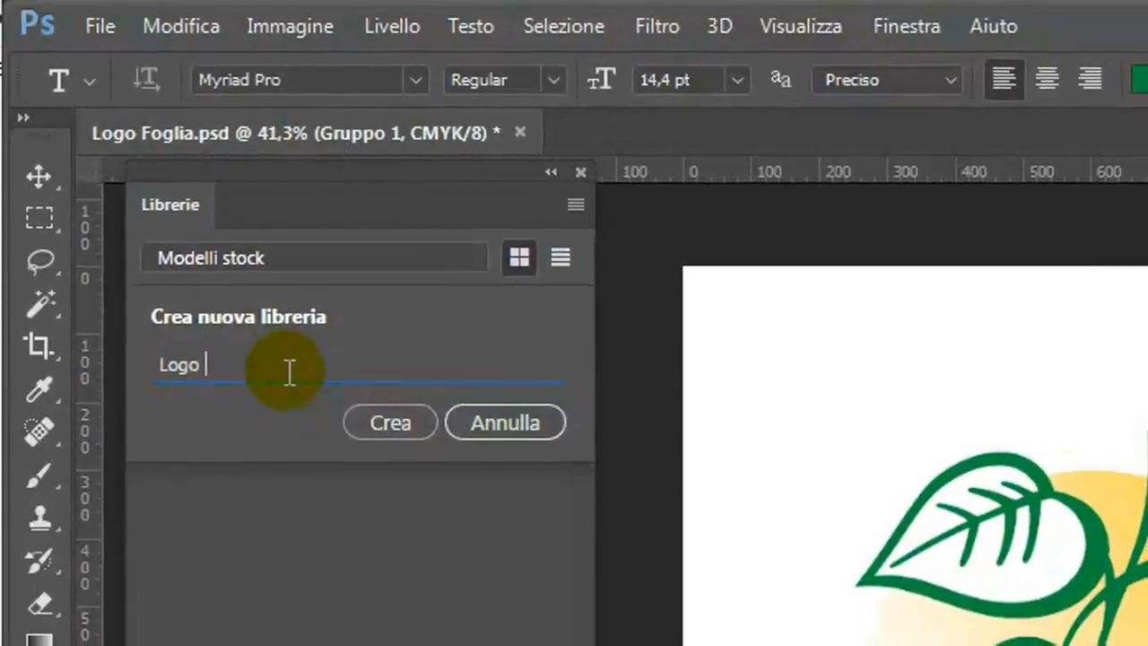
pyautogui.write(' foglia')
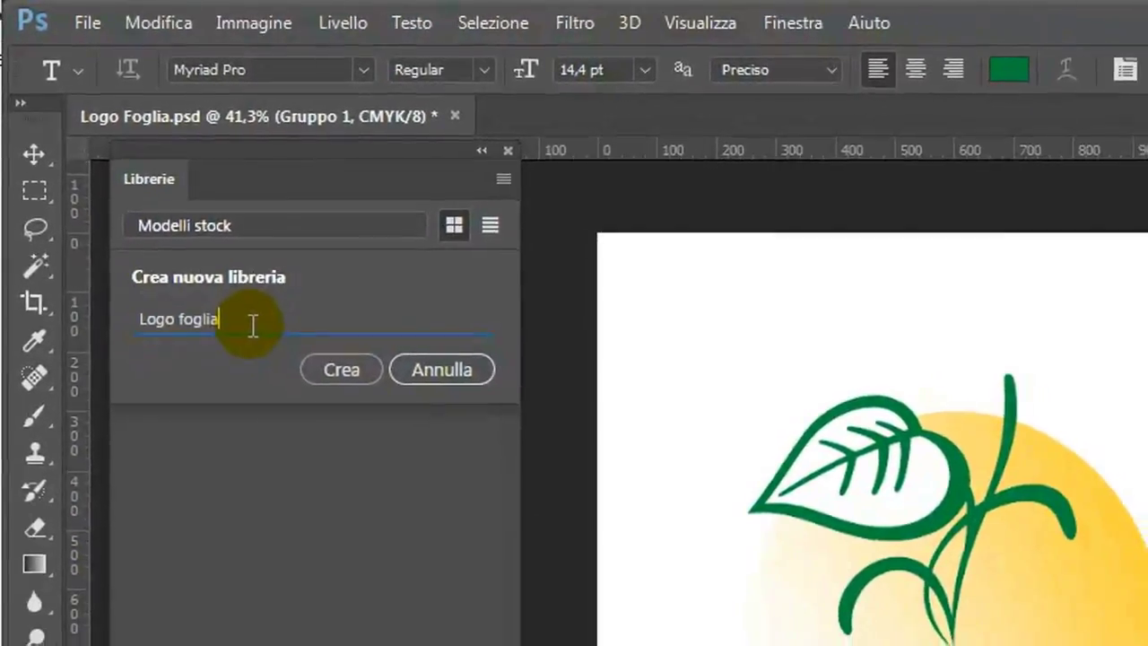
pyautogui.click(323, 349)
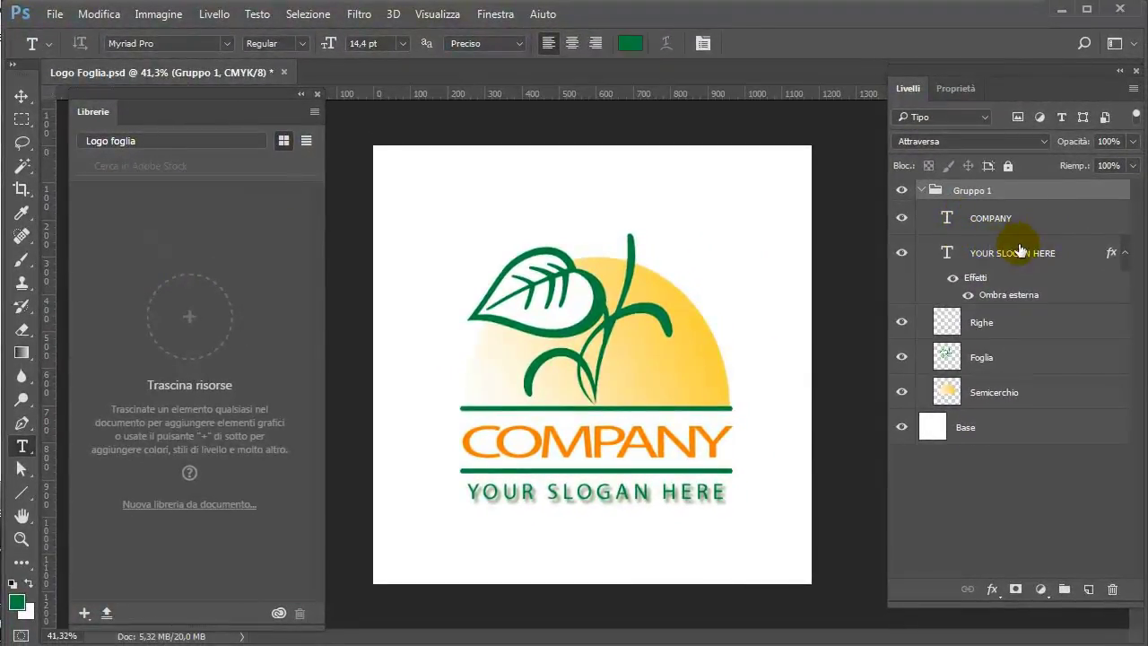
# Add the YOUR SLOGAN HERE layer's graphic, character style, colour and layer style to the library.
pyautogui.click(995, 256)
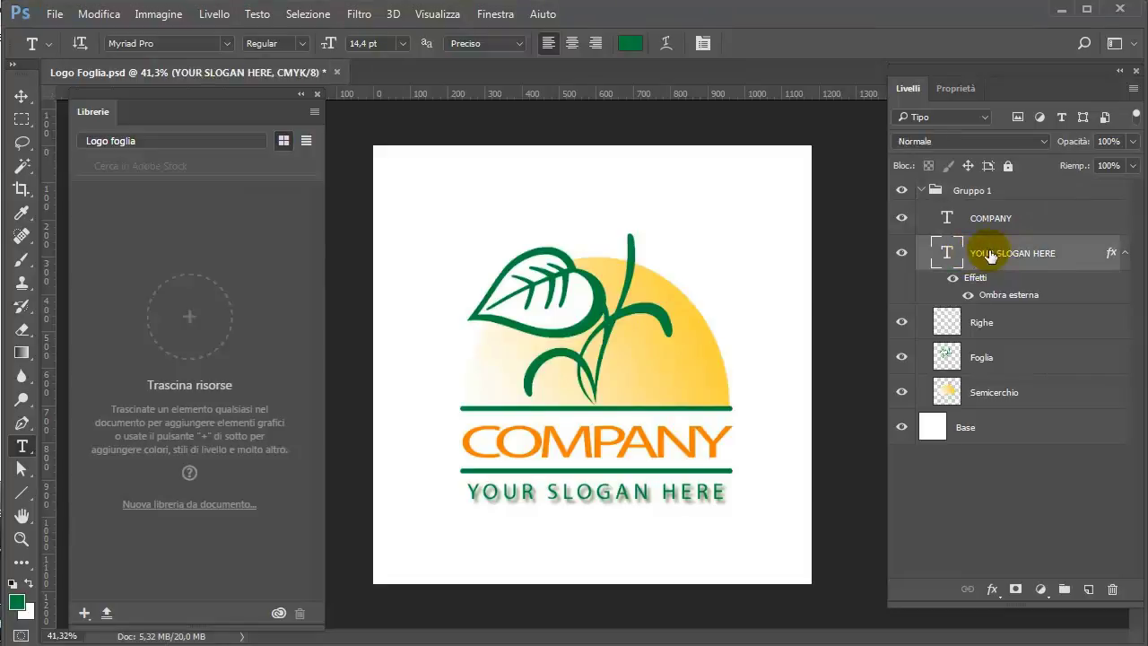
pyautogui.click(84, 613)
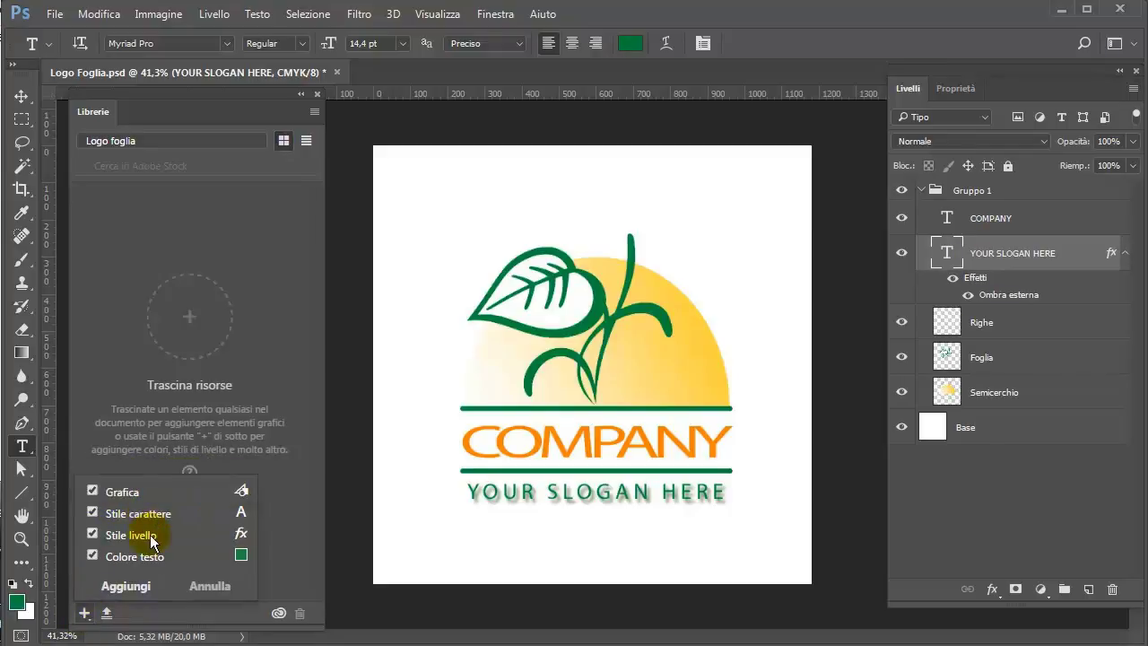
pyautogui.moveTo(135, 556)
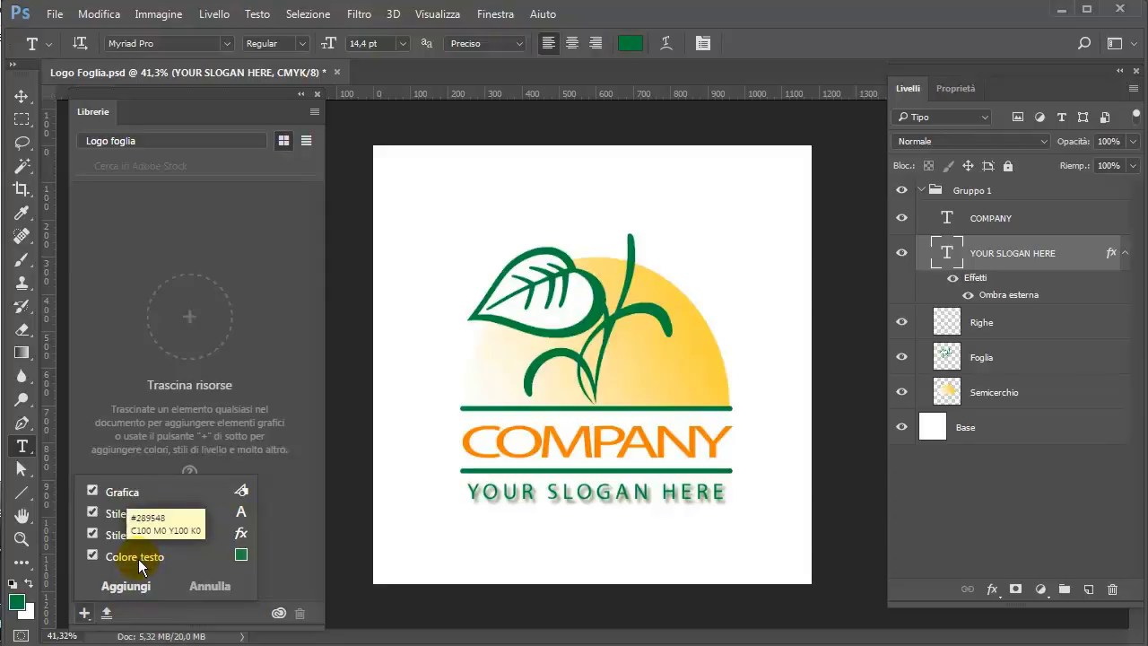
pyautogui.click(129, 586)
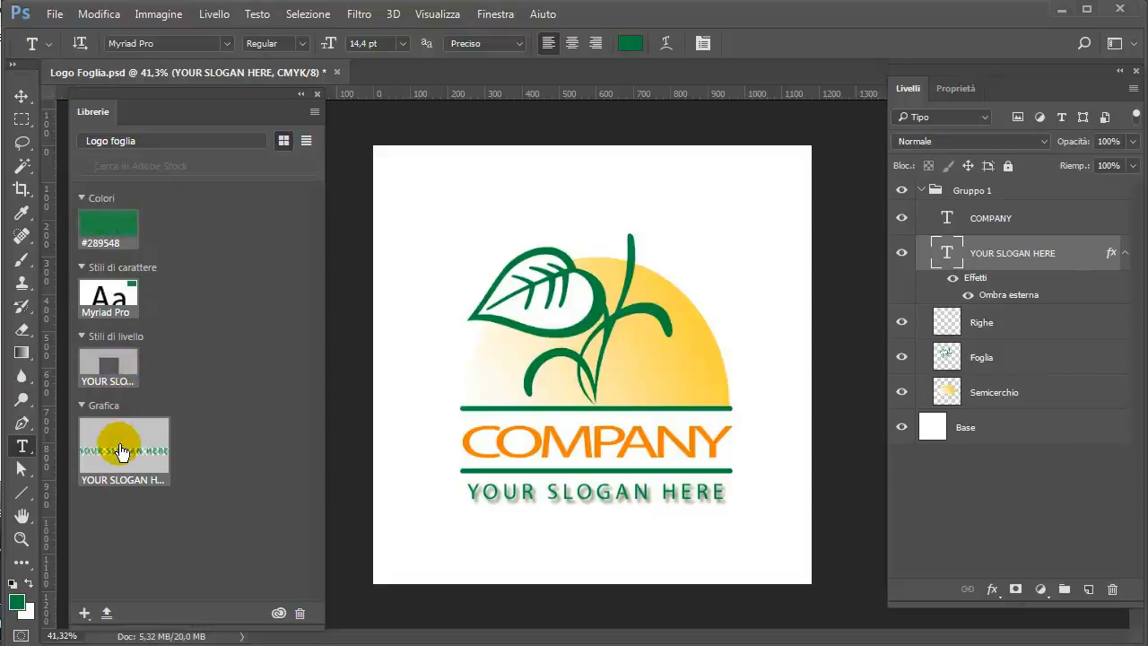
# Add the COMPANY layer's graphic, character style and orange colour to the library.
pyautogui.click(1016, 222)
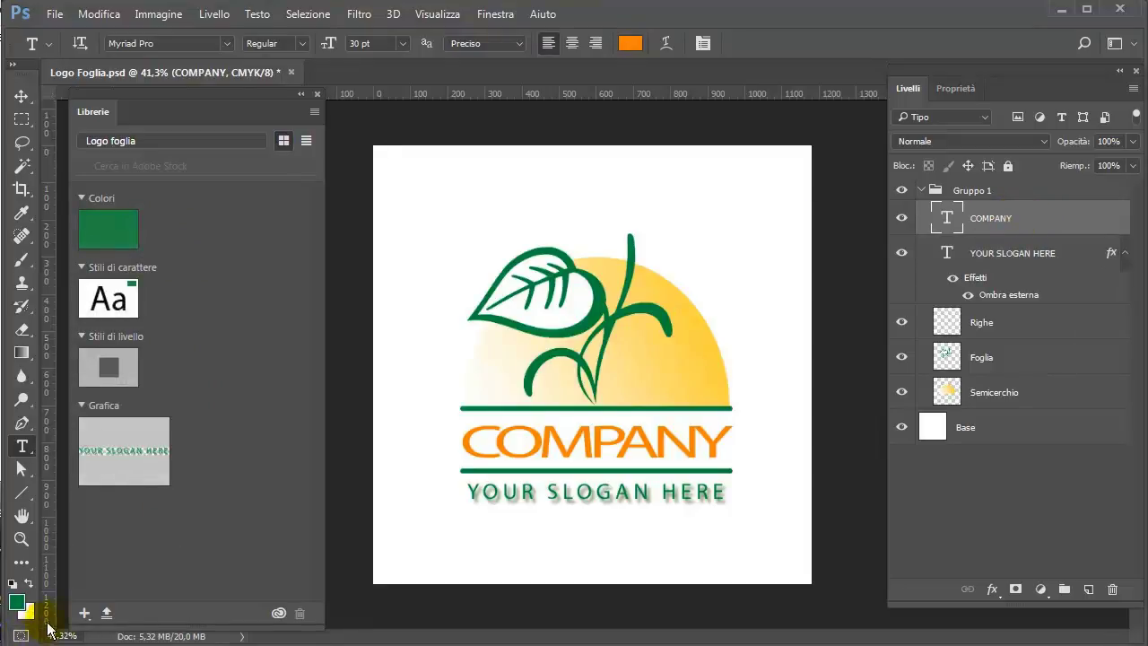
pyautogui.click(84, 614)
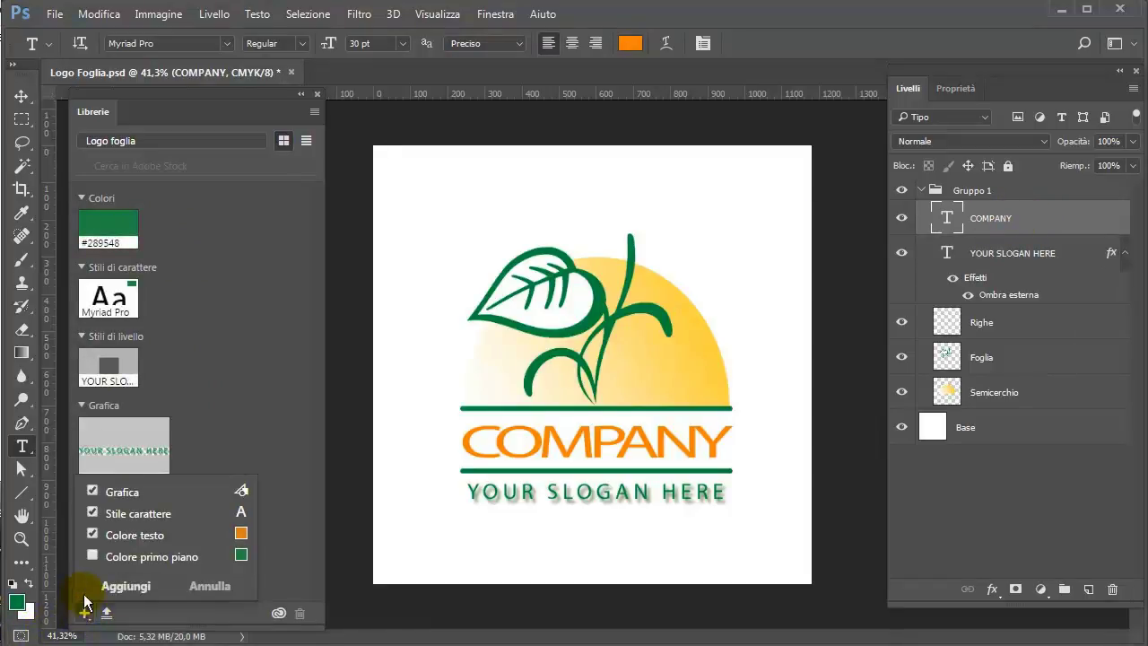
pyautogui.click(91, 514)
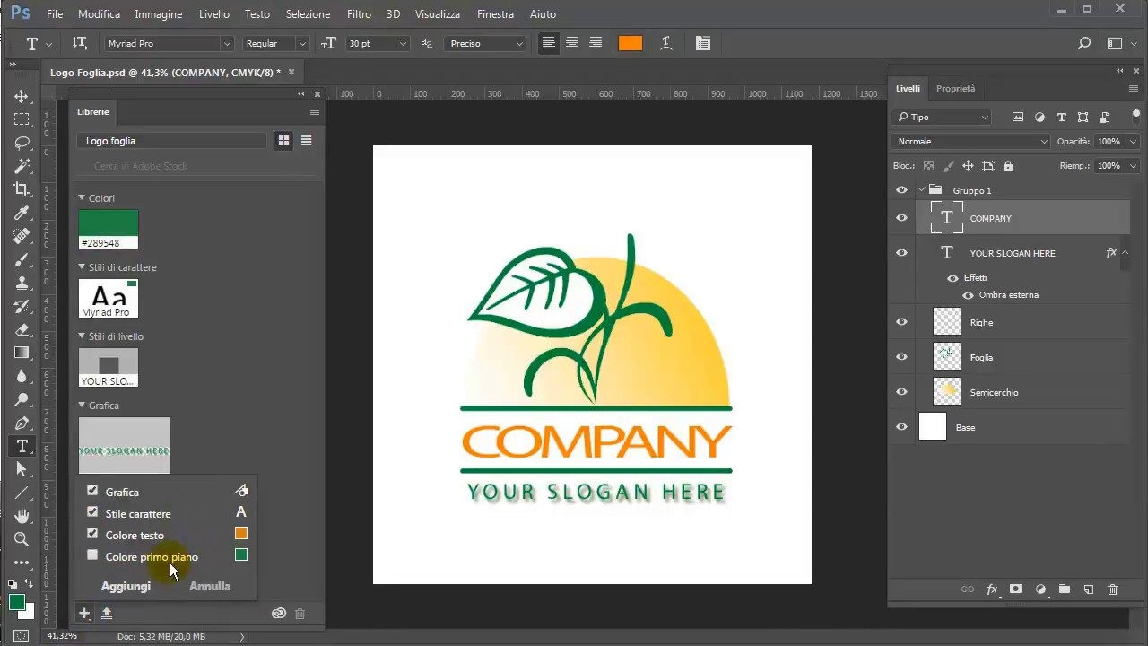
pyautogui.click(127, 586)
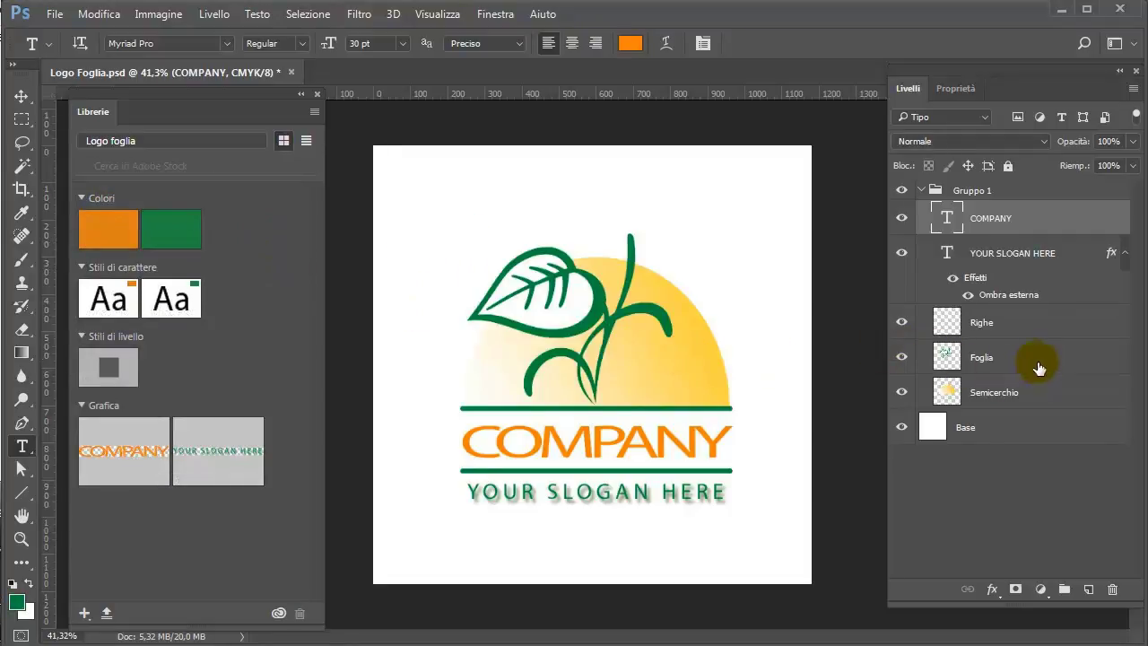
pyautogui.click(986, 358)
pyautogui.click(901, 357)
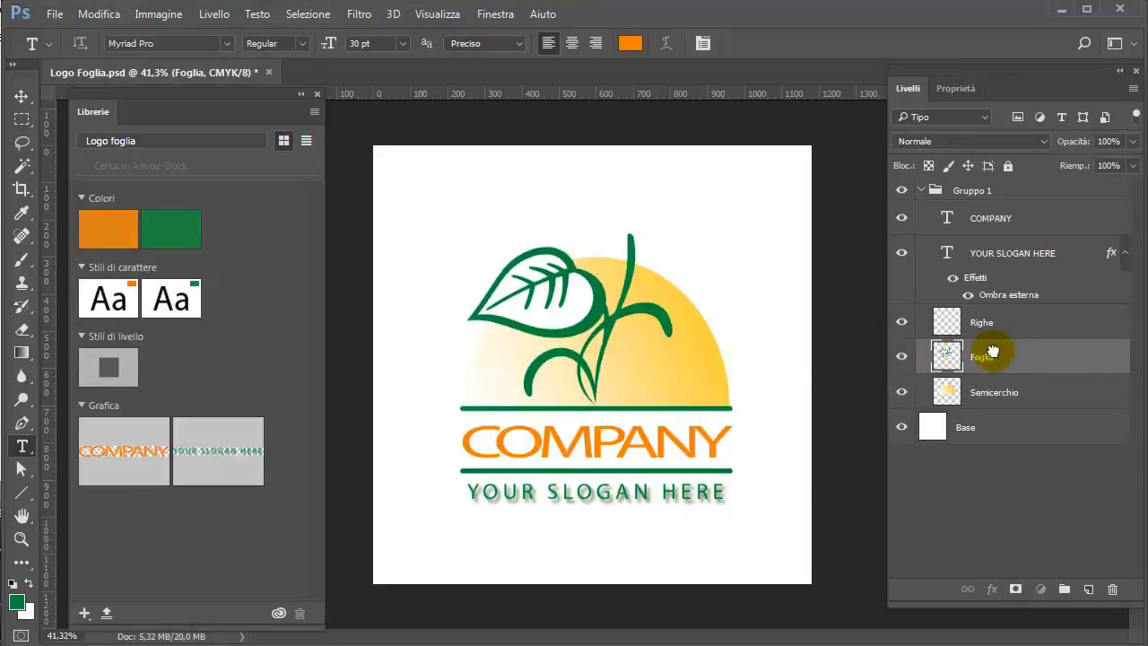
# Add the Foglia leaf layer as a library graphic, then delete the whole Logo foglia library.
pyautogui.moveTo(1020, 357)
pyautogui.mouseDown()
pyautogui.moveTo(174, 509)
pyautogui.moveTo(188, 390)
pyautogui.mouseUp()
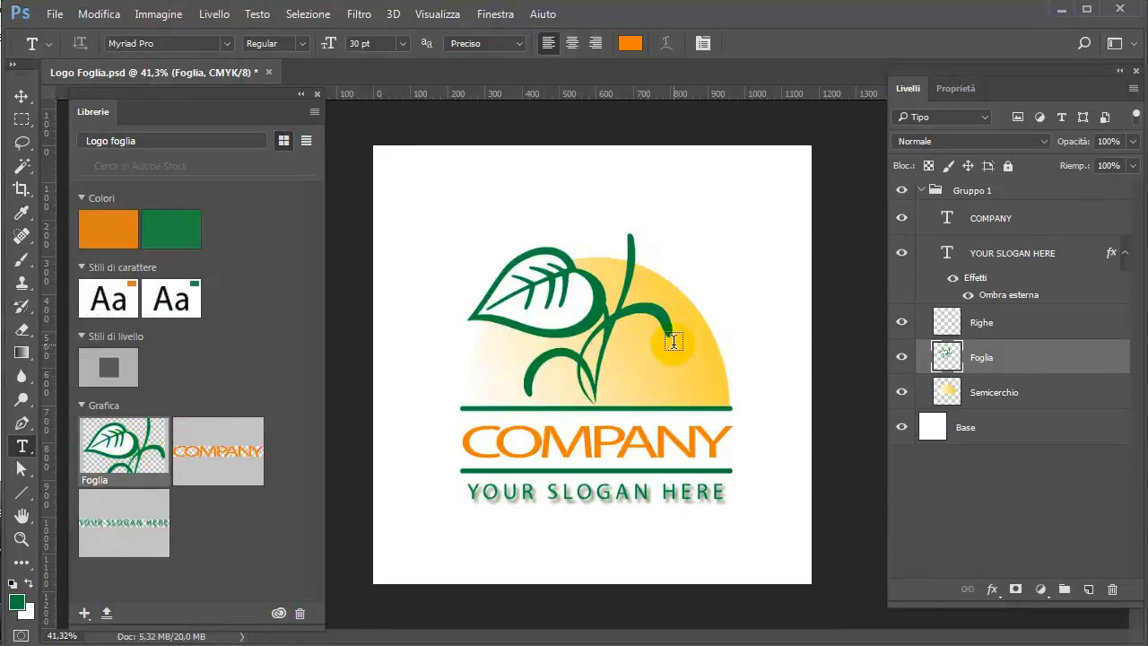
pyautogui.click(313, 111)
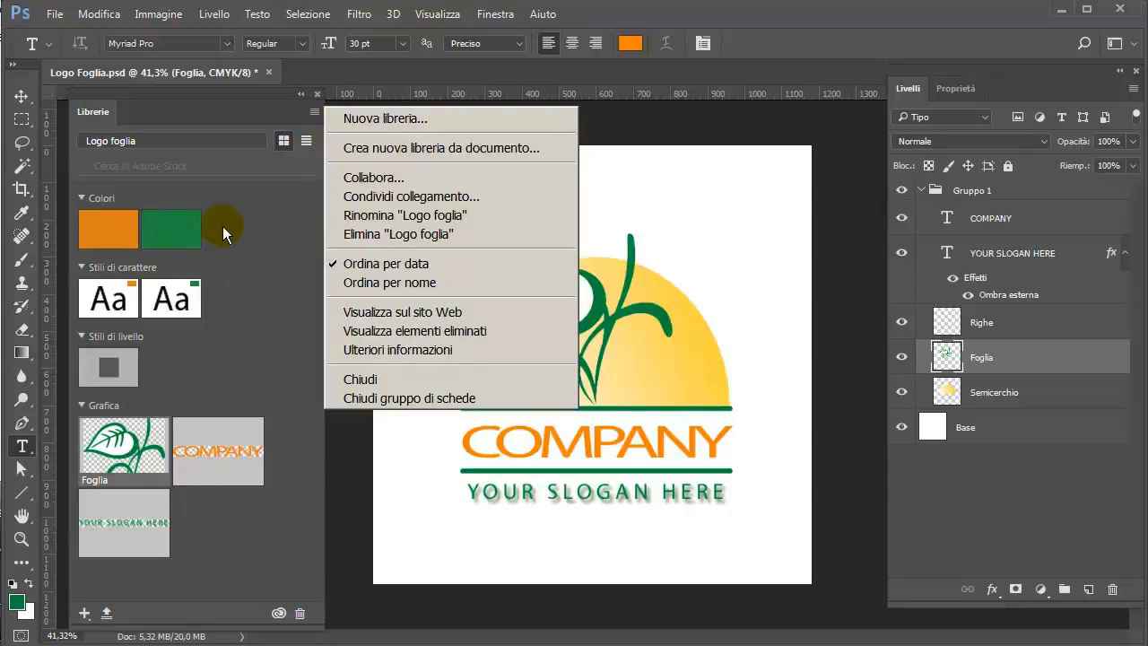
pyautogui.click(357, 233)
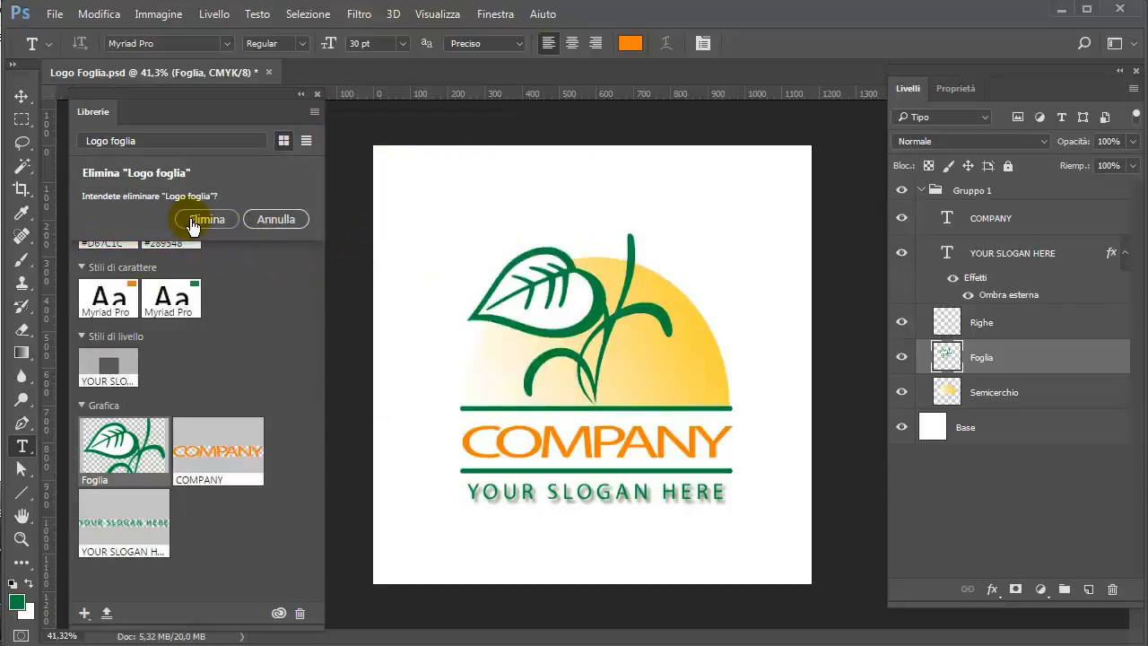
pyautogui.click(192, 223)
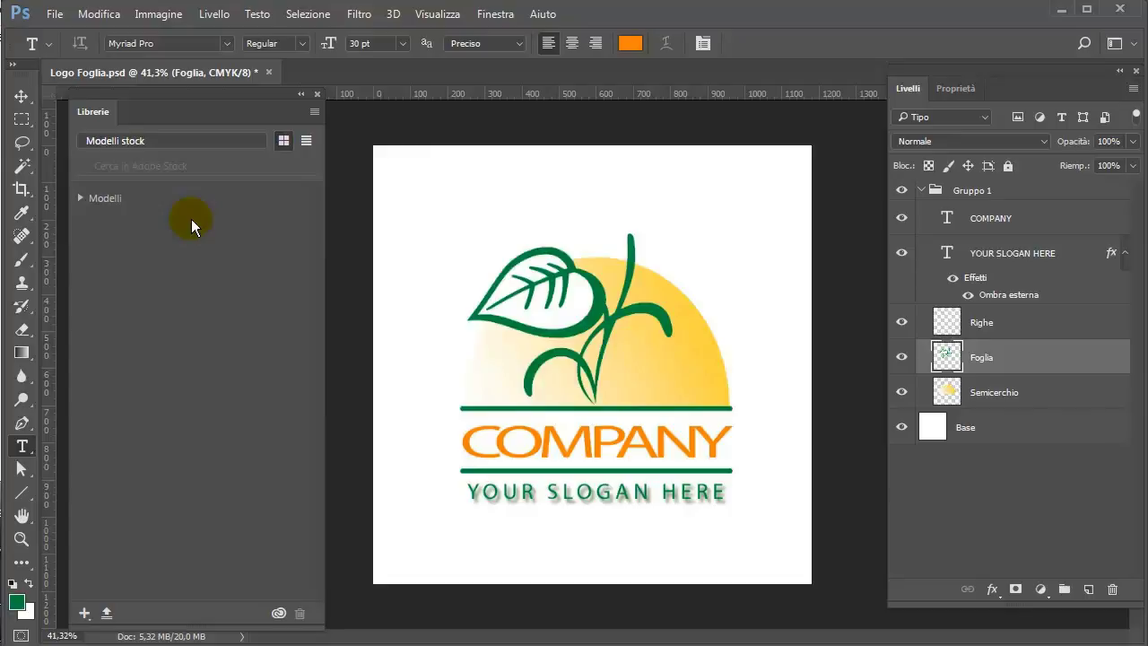
# Select layers Gruppo 1 through Semicerchio and build a Logo Foglia library from the document's styles and colours.
pyautogui.click(1032, 191)
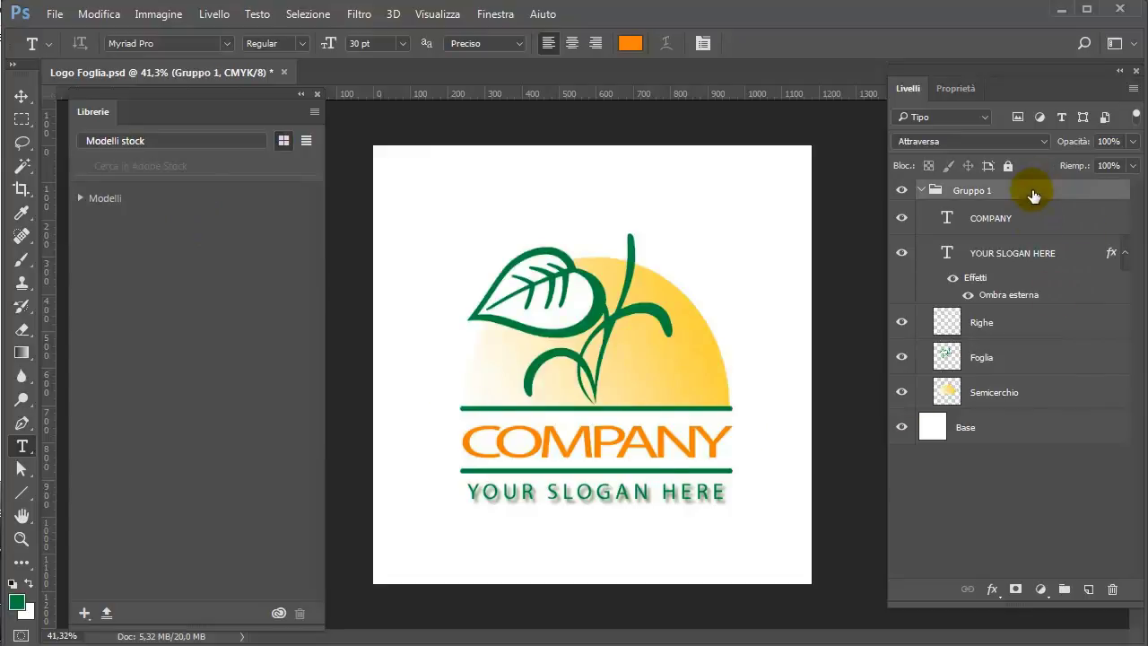
pyautogui.keyDown('shift'); pyautogui.click(1042, 397); pyautogui.keyUp('shift')
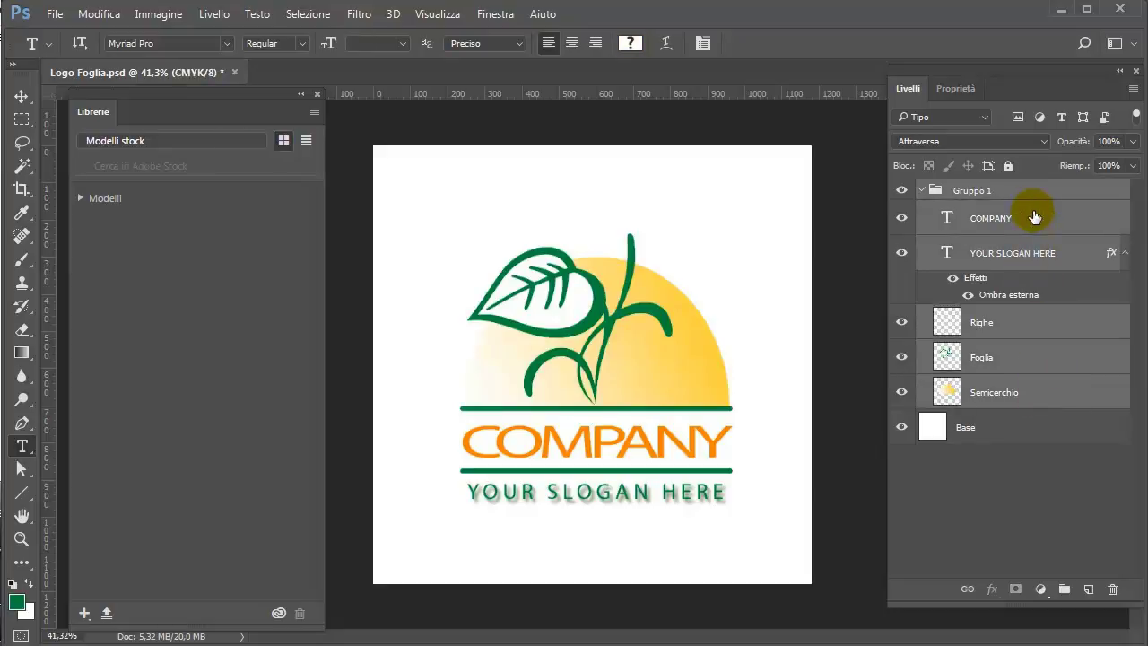
pyautogui.moveTo(1034, 217)
pyautogui.mouseDown()
pyautogui.moveTo(911, 258)
pyautogui.moveTo(1053, 220)
pyautogui.mouseUp()
pyautogui.click(105, 614)
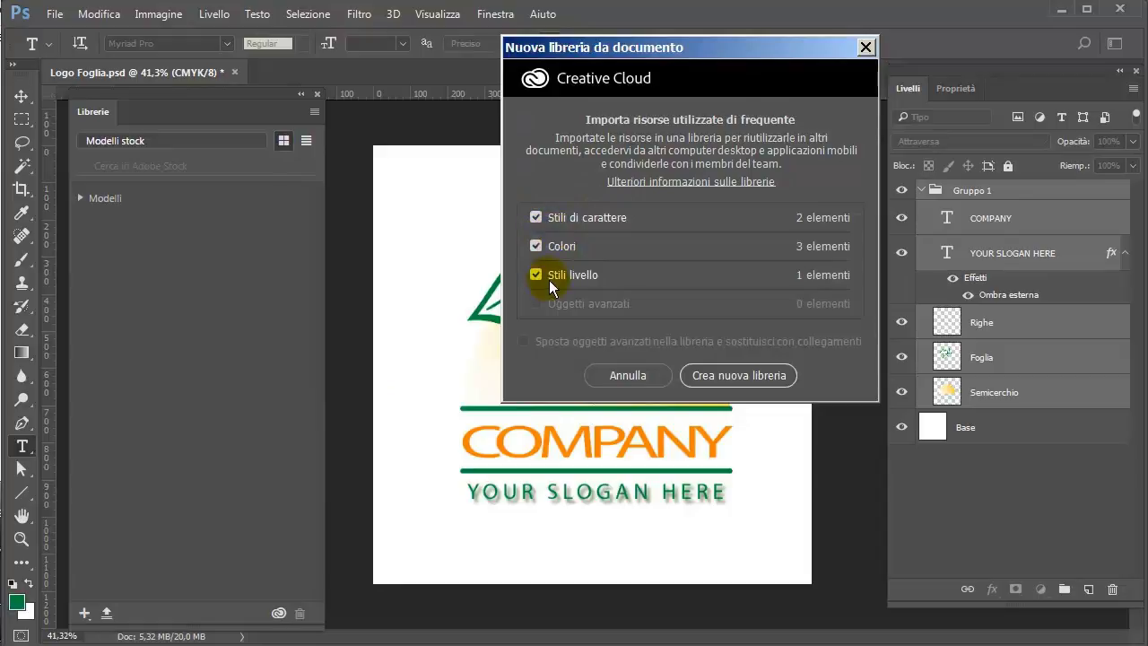
pyautogui.click(736, 375)
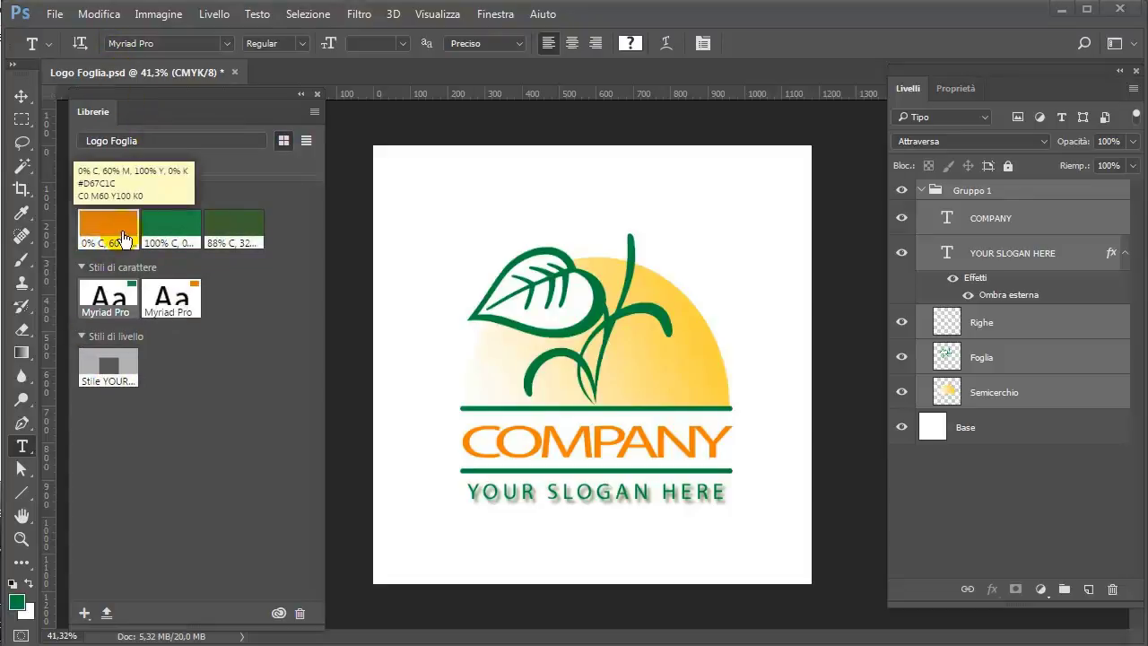
# Switch the library between list and thumbnail views and inspect its 30 pt Myriad Pro style and colours.
pyautogui.click(284, 144)
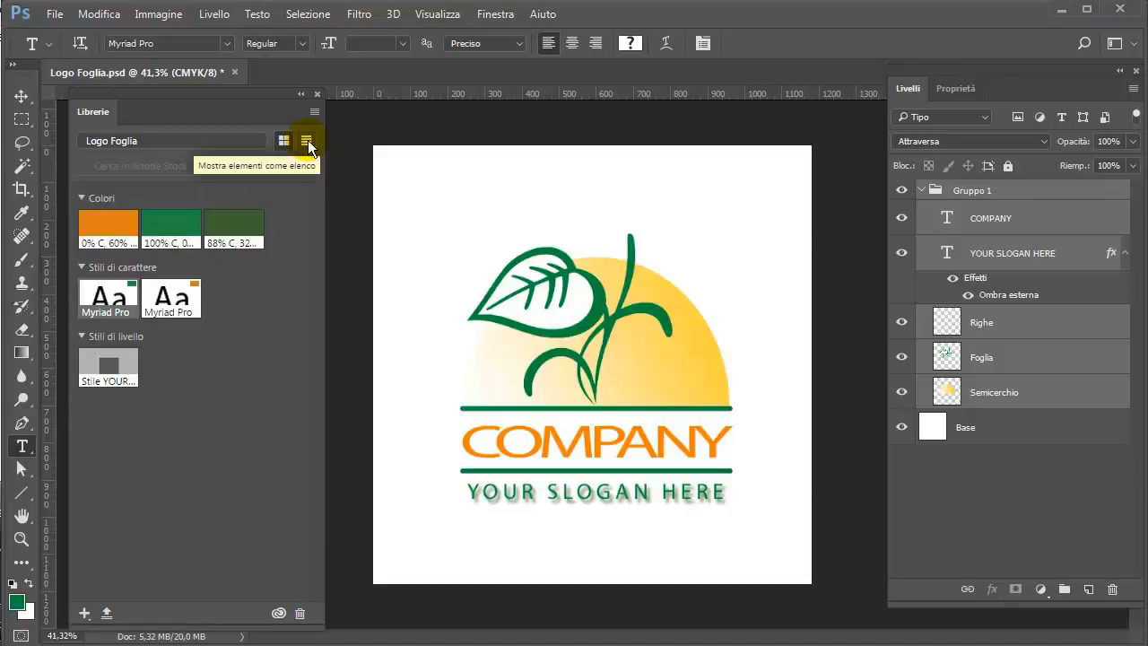
pyautogui.click(306, 141)
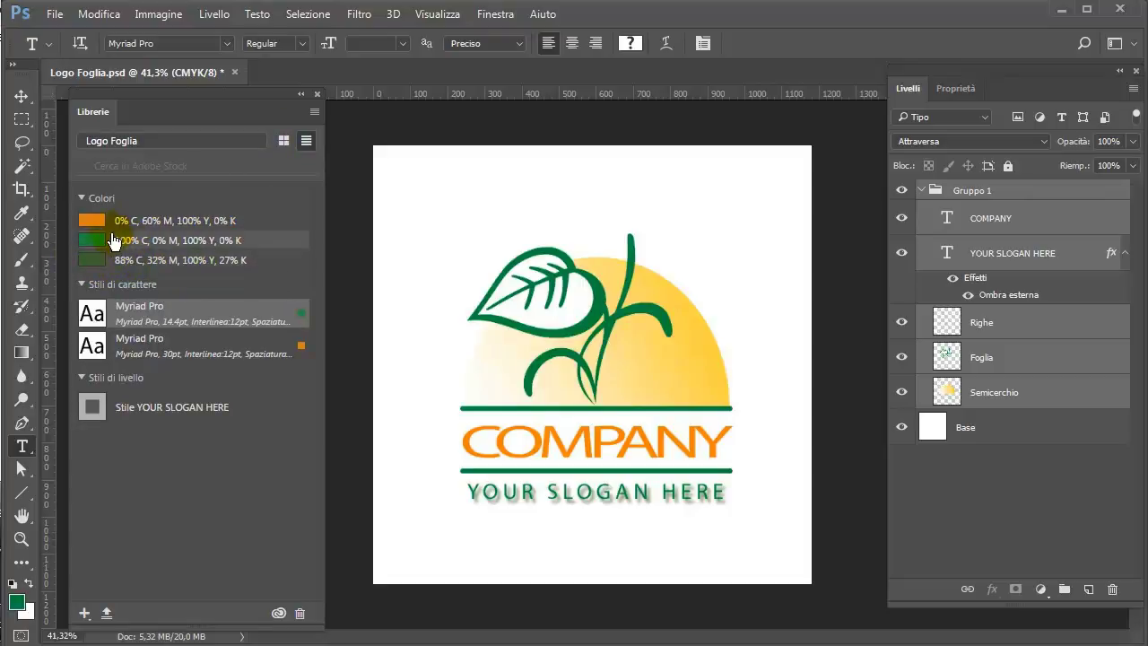
pyautogui.moveTo(193, 313)
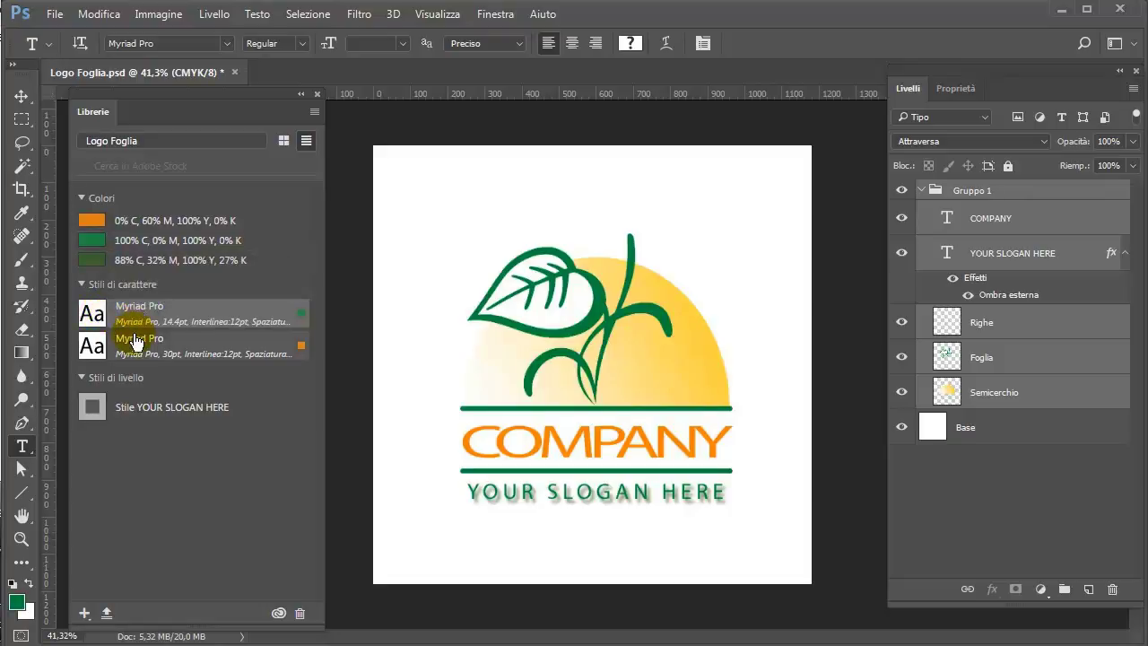
pyautogui.click(431, 391)
pyautogui.click(160, 343)
pyautogui.click(281, 141)
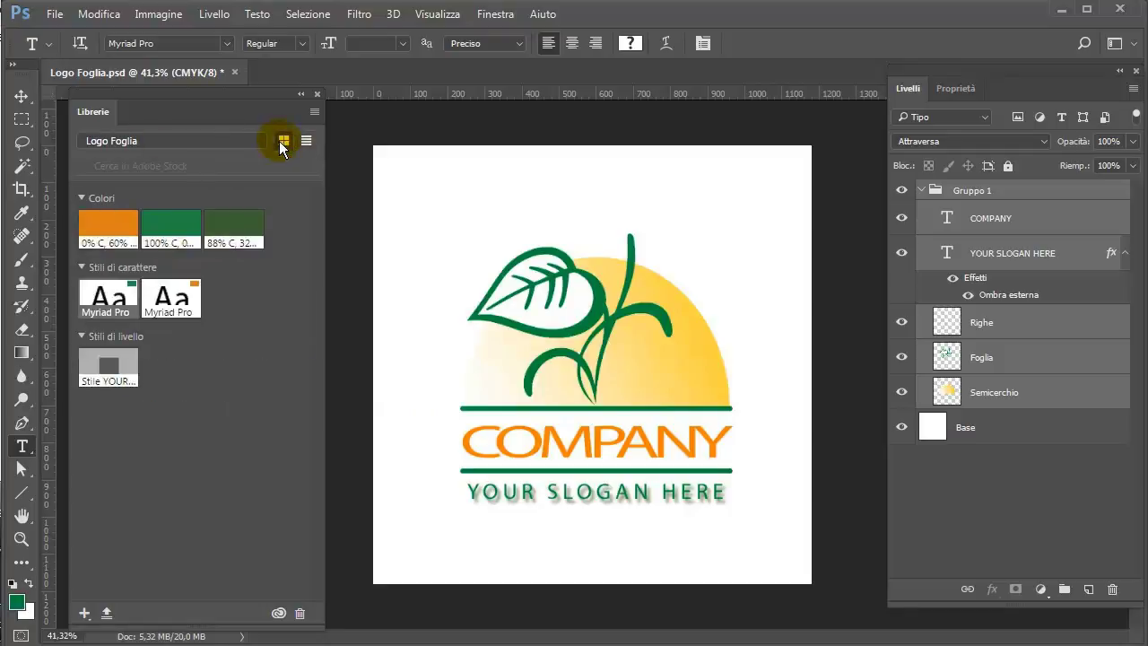
pyautogui.click(105, 239)
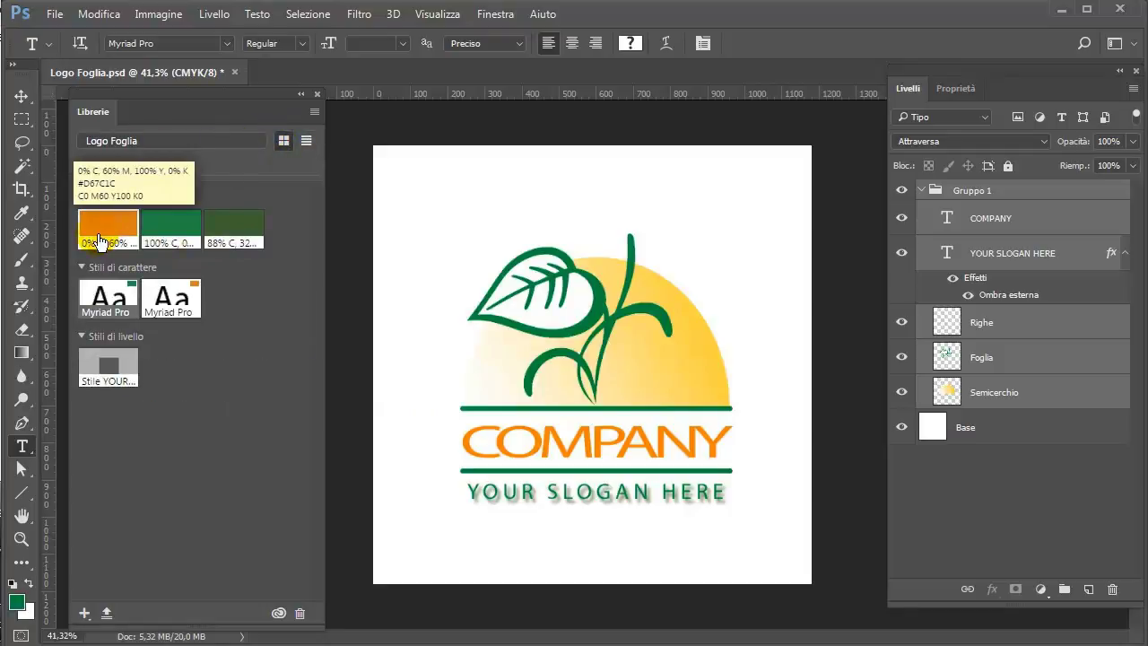
pyautogui.click(154, 238)
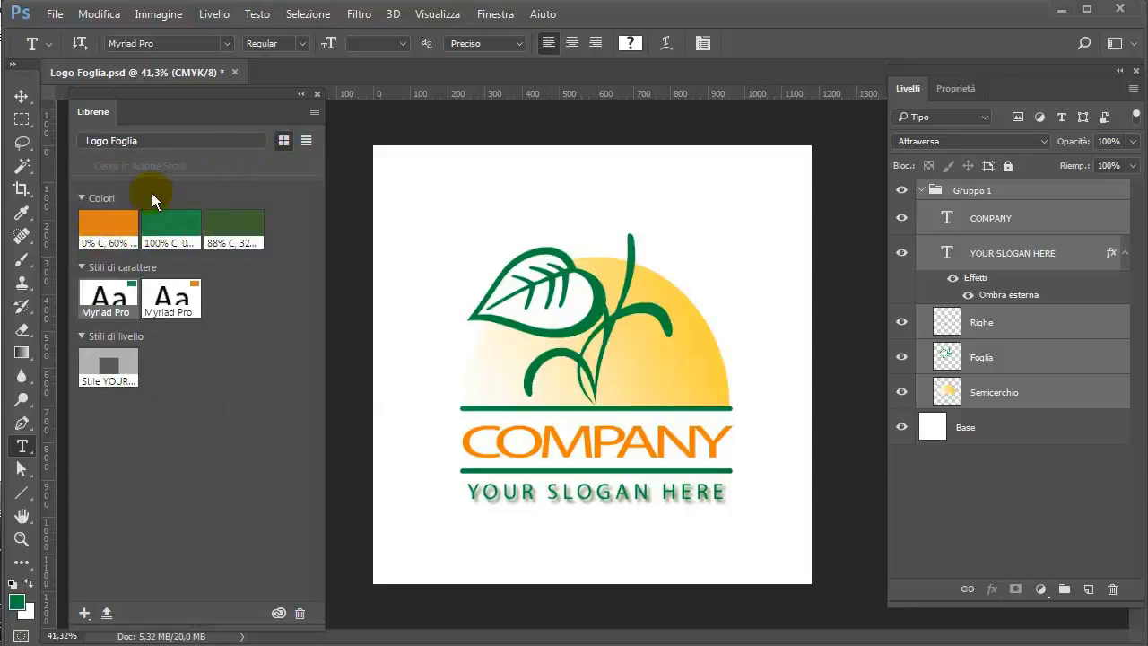
# Apply the library's orange colour to the slogan text, leaving the colour's name unchanged.
pyautogui.click(123, 249)
pyautogui.doubleClick(122, 244)
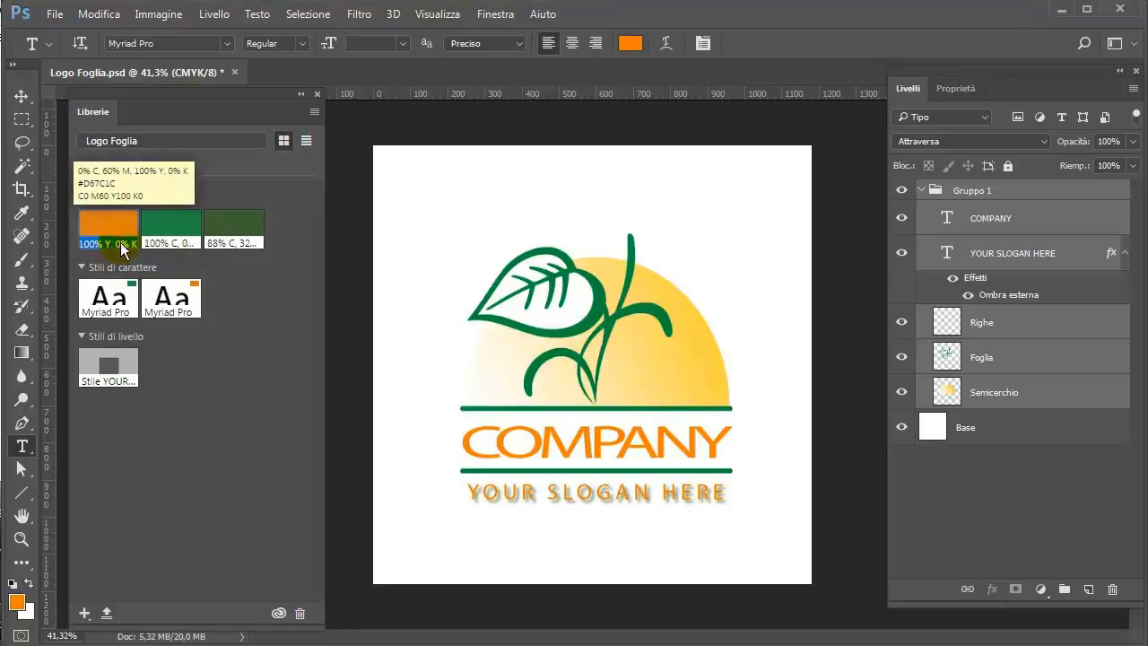
pyautogui.moveTo(123, 243)
pyautogui.mouseDown()
pyautogui.moveTo(135, 236)
pyautogui.moveTo(110, 274)
pyautogui.moveTo(117, 356)
pyautogui.moveTo(99, 446)
pyautogui.mouseUp()
pyautogui.moveTo(143, 372); pyautogui.dragTo(167, 466)
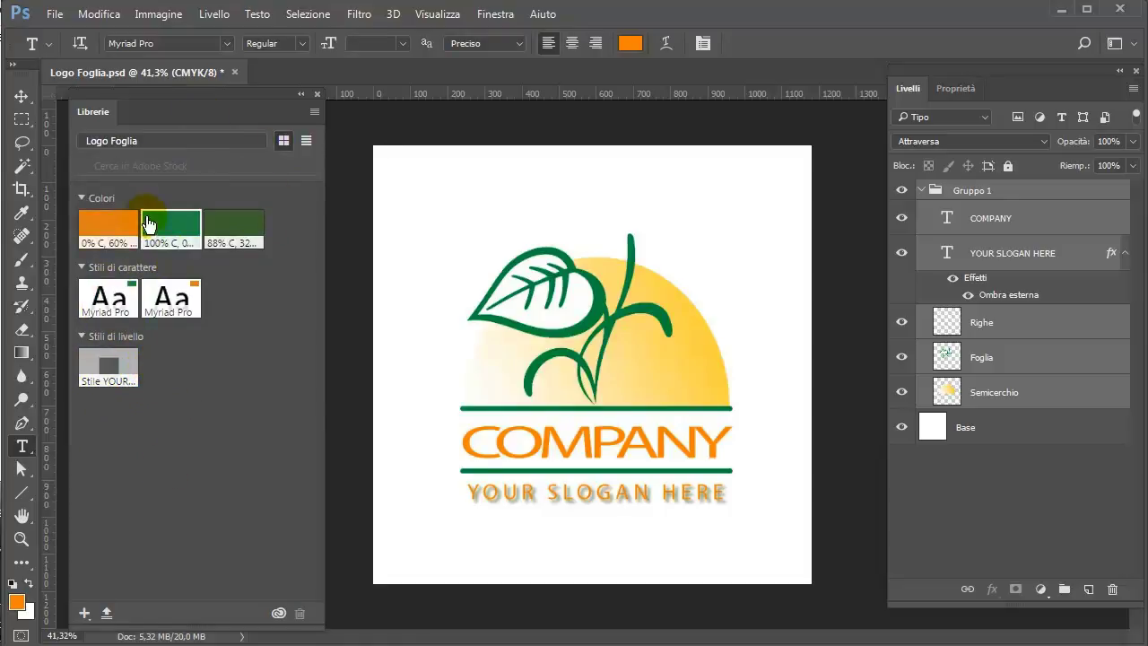
# Collapse the Gruppo 1 group and save it to the Logo Foglia library as a graphic.
pyautogui.click(924, 195)
pyautogui.click(923, 192)
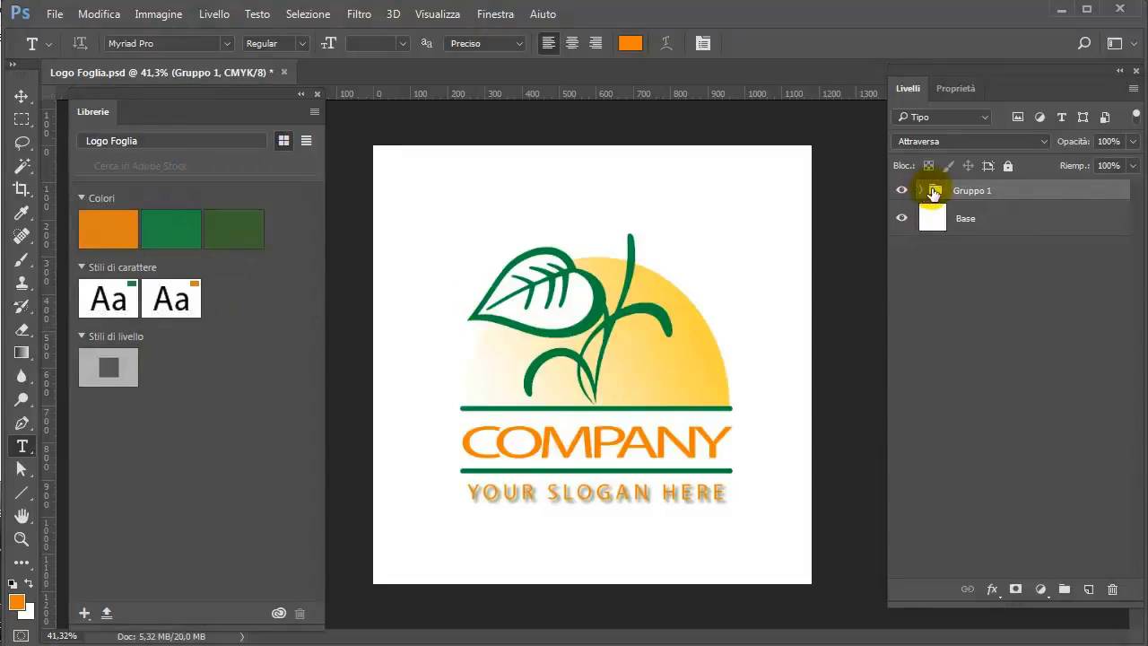
pyautogui.moveTo(1012, 194); pyautogui.dragTo(199, 451)
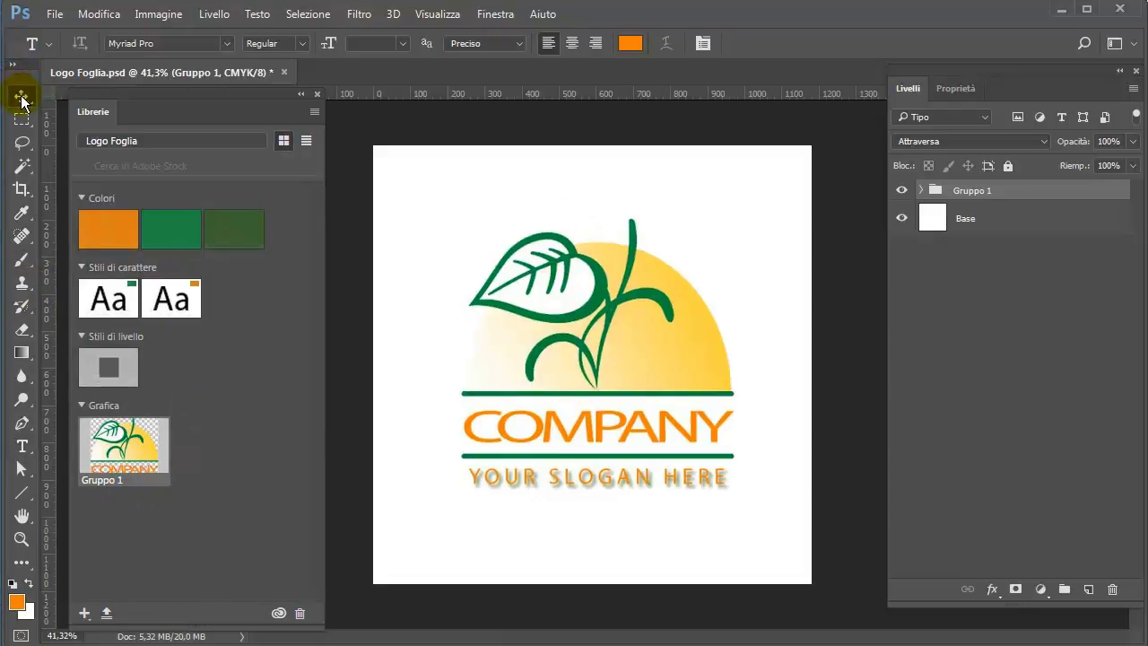
pyautogui.click(19, 93)
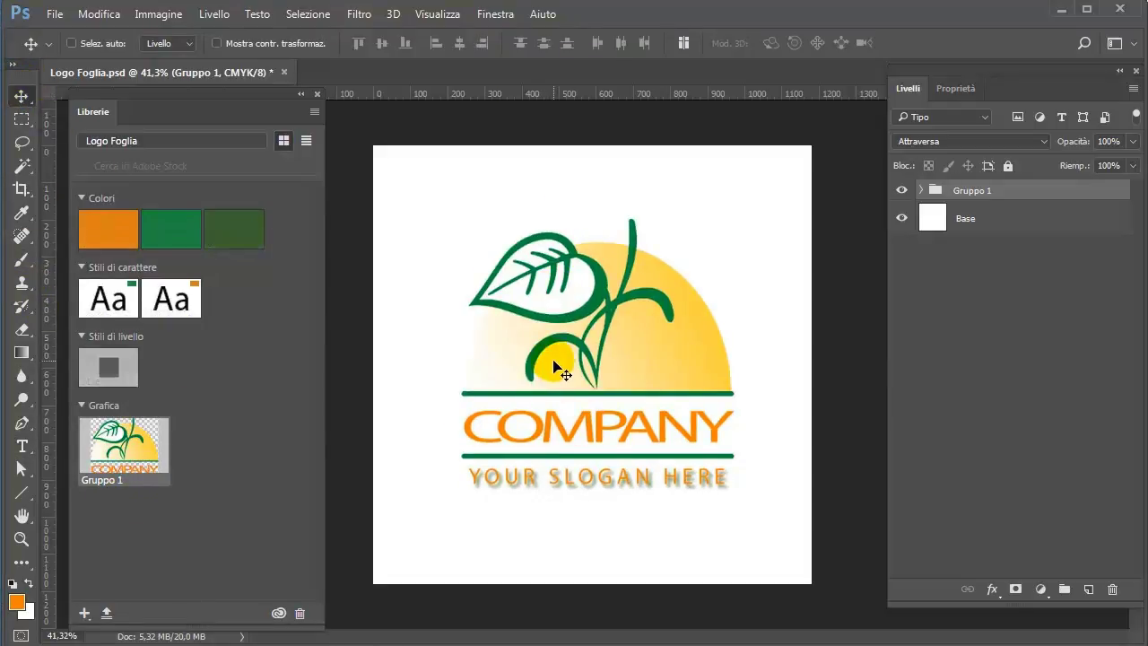
pyautogui.moveTo(555, 362); pyautogui.dragTo(497, 360)
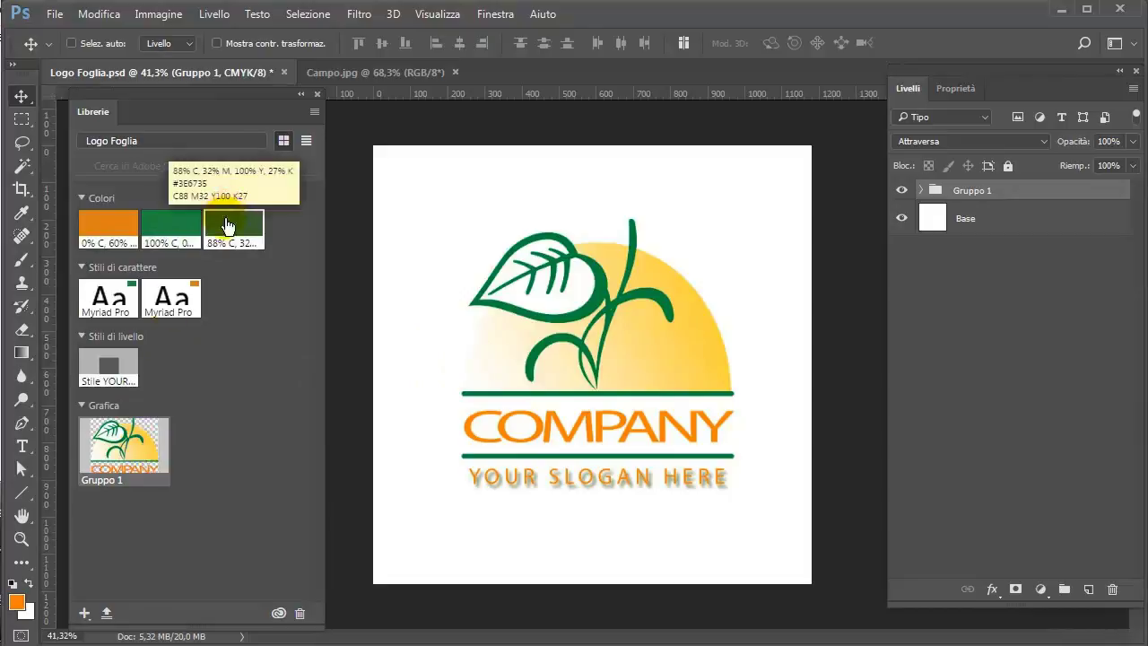
# Close Logo Foglia.psd unsaved and place the library logo on Campo.jpg, scaled to about 47%, up in the sky.
pyautogui.click(284, 70)
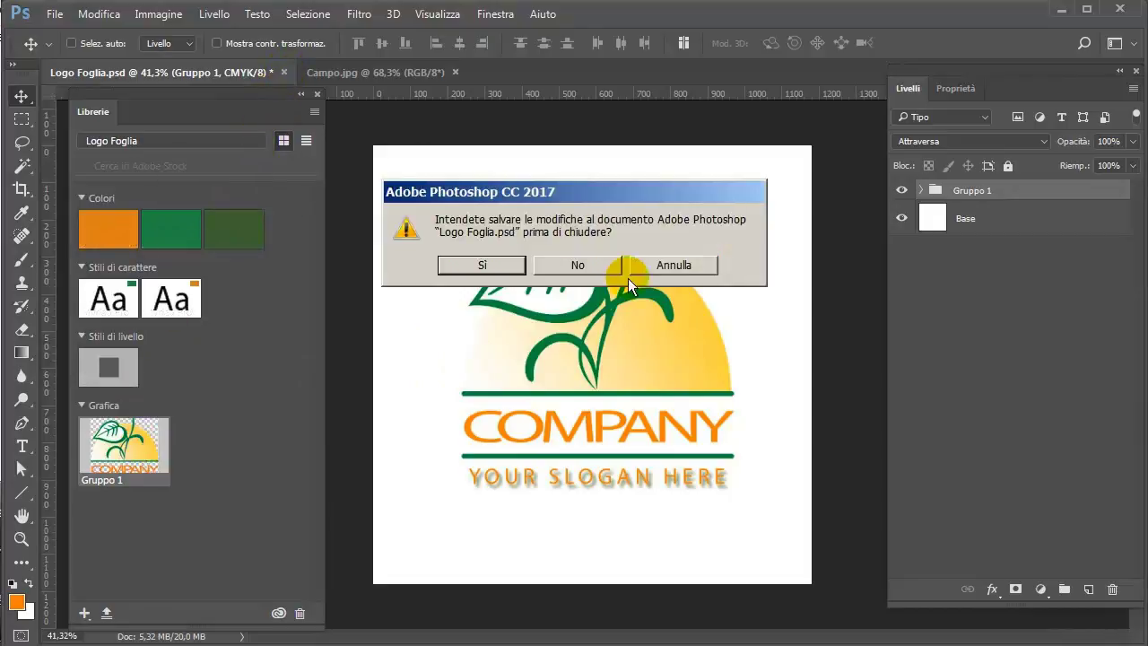
pyautogui.click(577, 266)
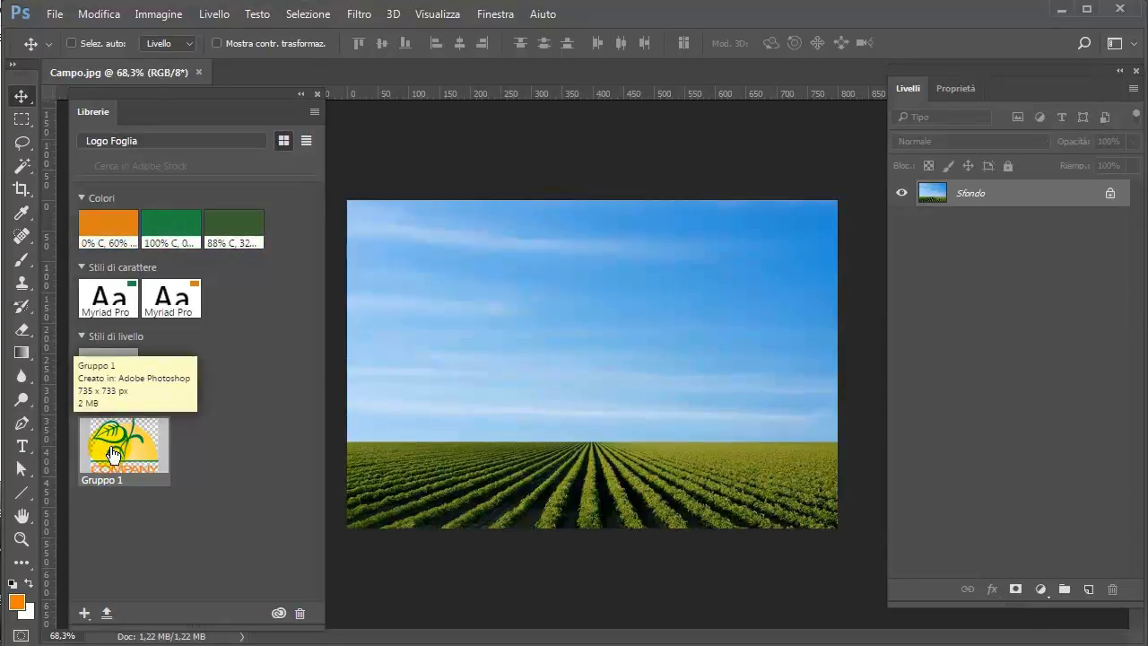
pyautogui.moveTo(114, 453)
pyautogui.mouseDown()
pyautogui.moveTo(555, 347)
pyautogui.moveTo(585, 360)
pyautogui.mouseUp()
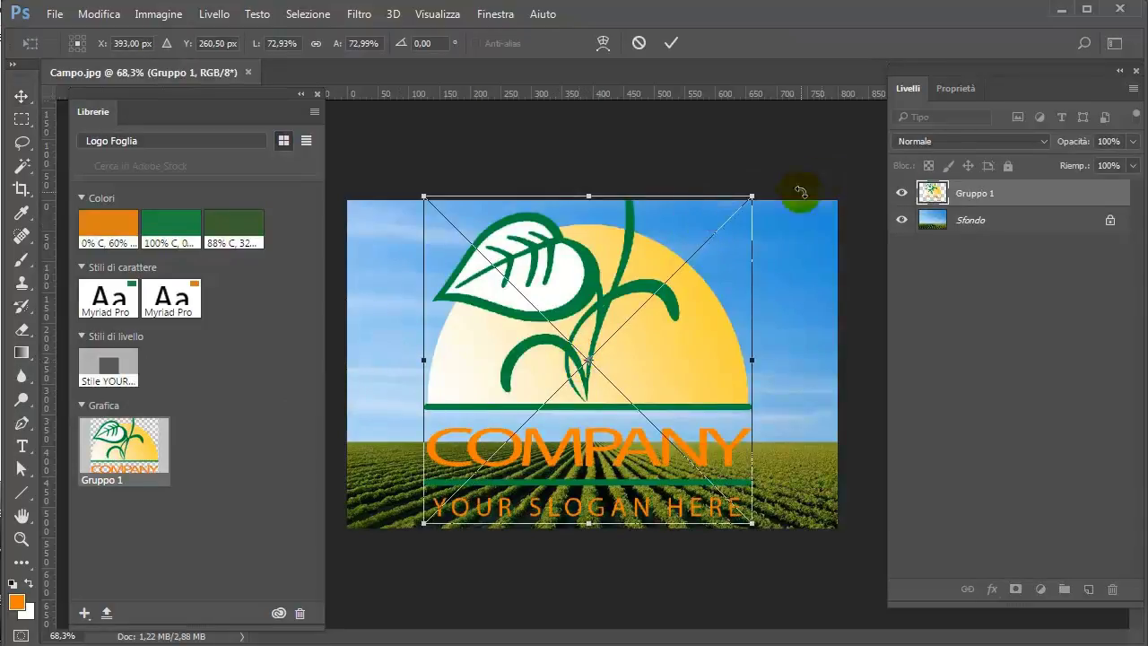
pyautogui.moveTo(751, 195); pyautogui.dragTo(702, 259)
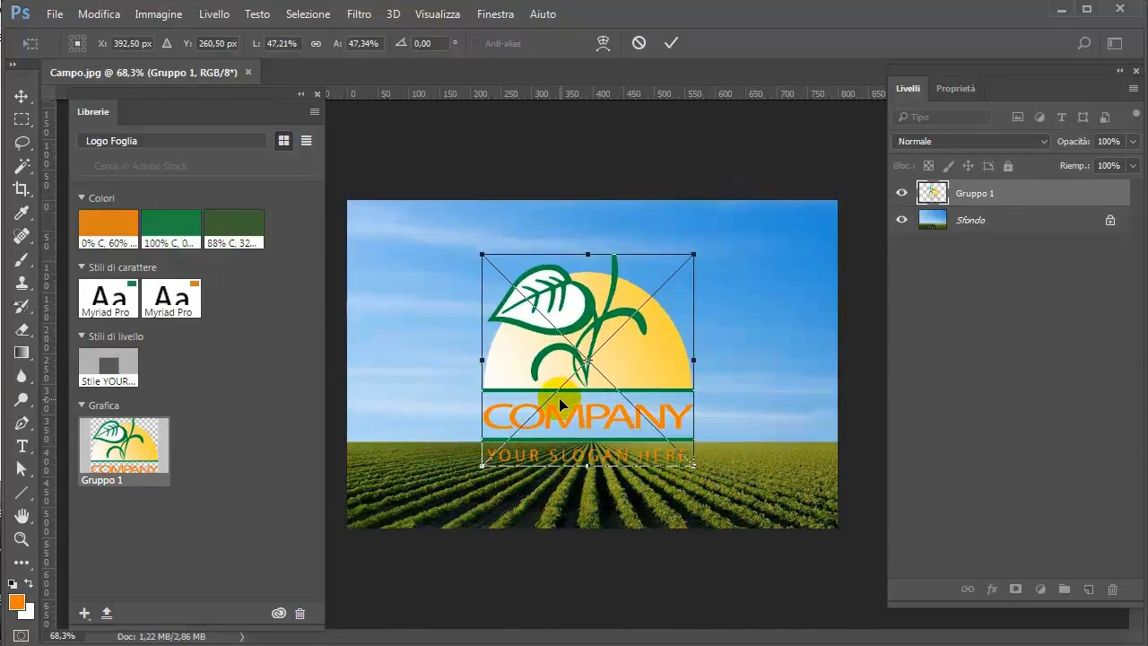
pyautogui.moveTo(559, 398); pyautogui.dragTo(561, 363)
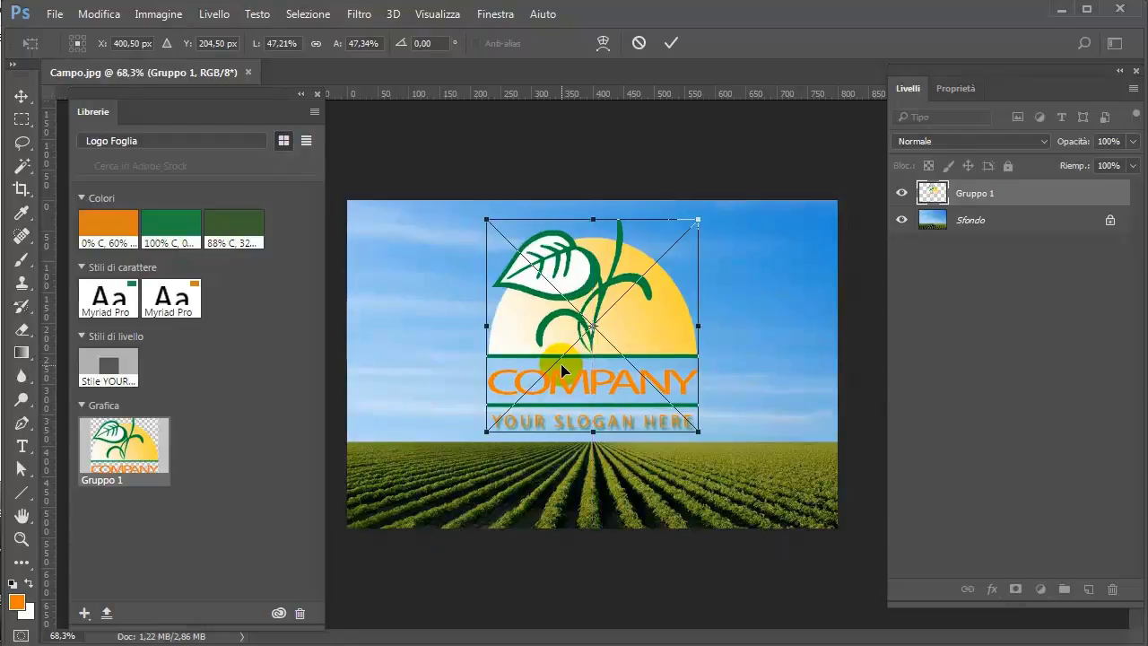
# Commit the logo placement, close Campo2.psd, and open the Gruppo 1 library graphic for editing.
pyautogui.press('Return')
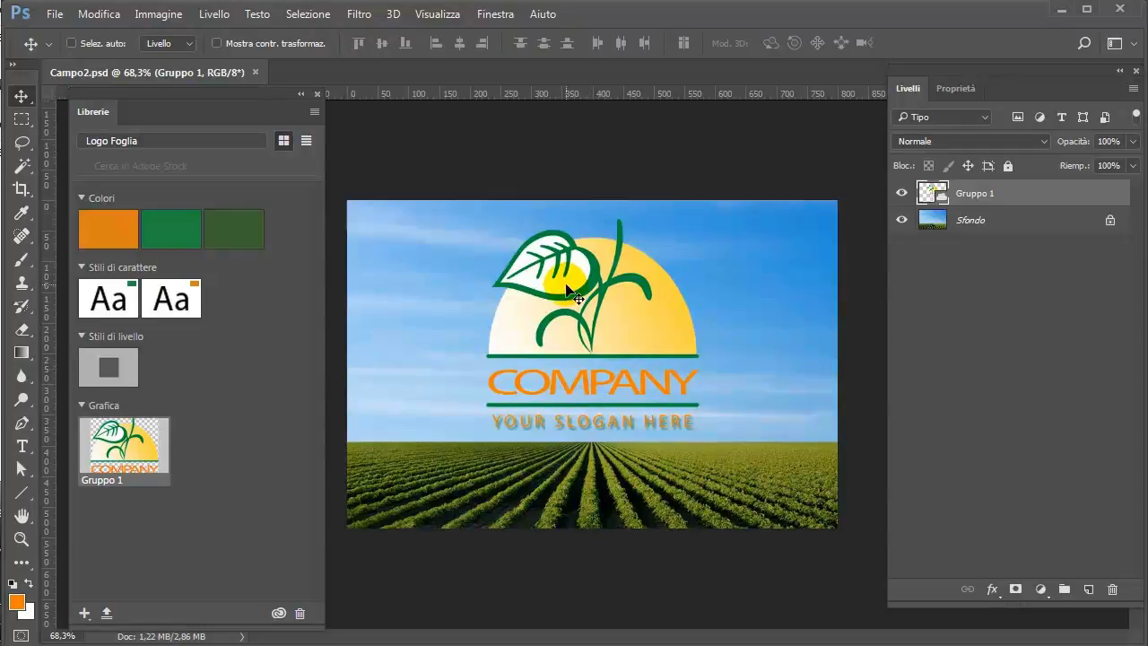
pyautogui.click(254, 72)
pyautogui.moveTo(124, 446)
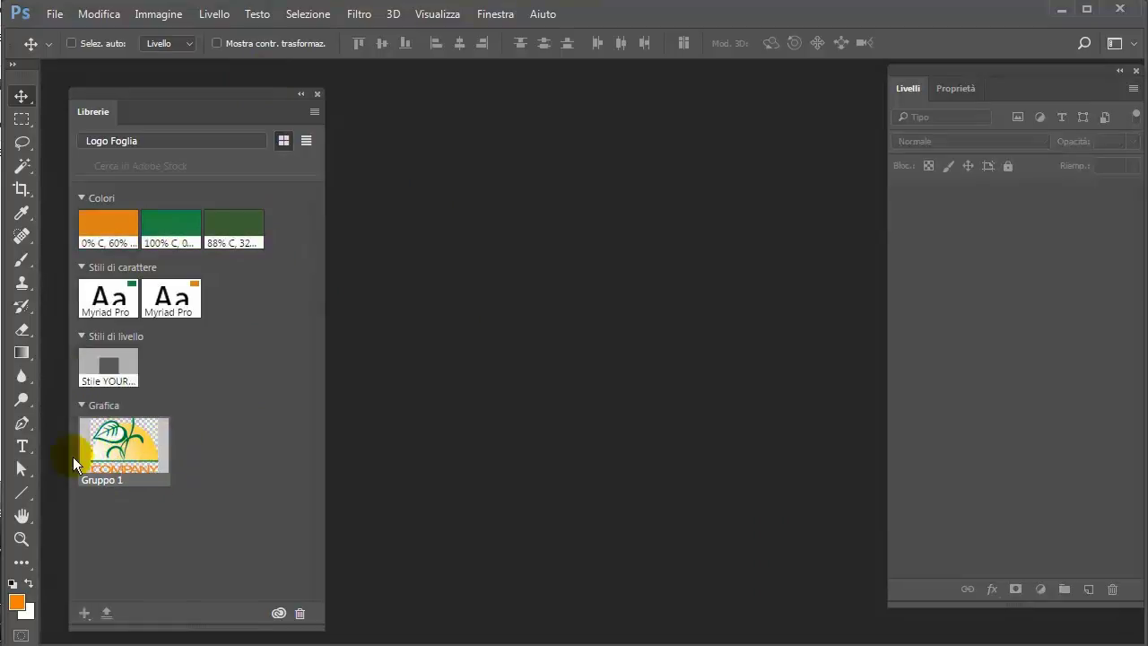
pyautogui.doubleClick(129, 456)
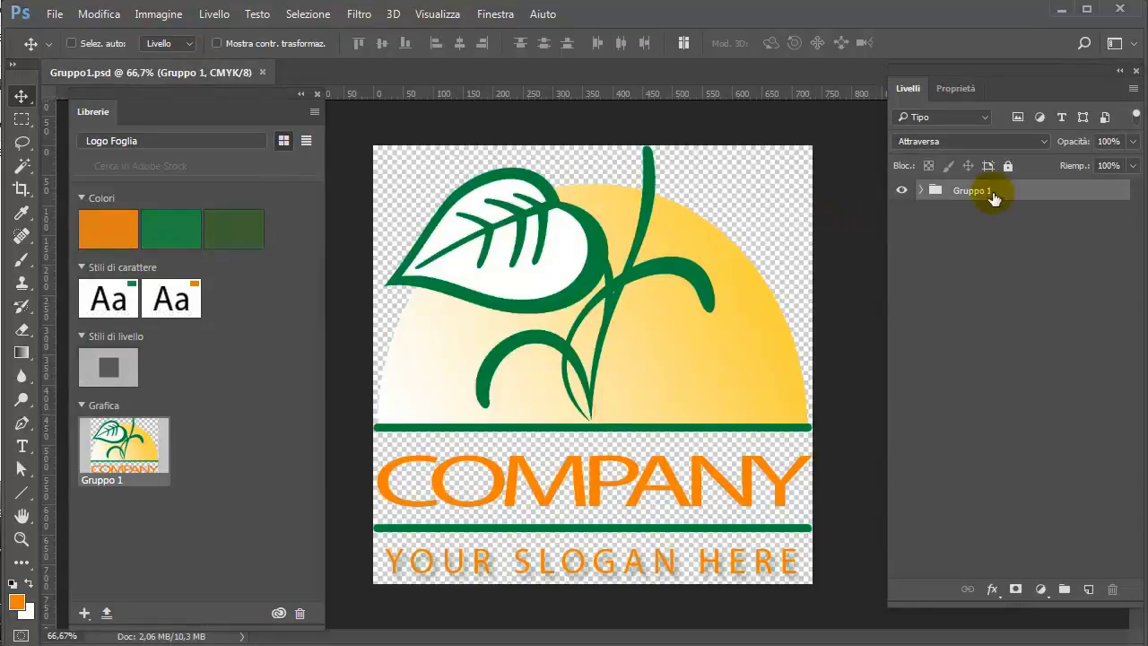
# Retype the COMPANY text in Gruppo 1 as 'AGRI 2018', nudge it right, and select all of it.
pyautogui.click(919, 190)
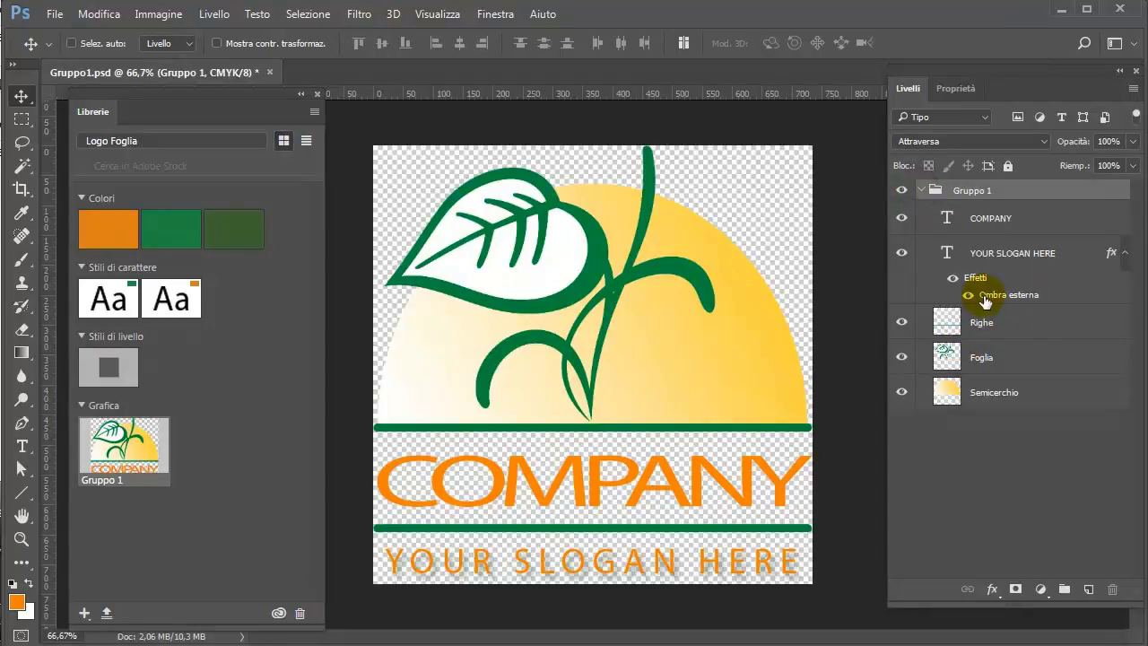
pyautogui.click(986, 219)
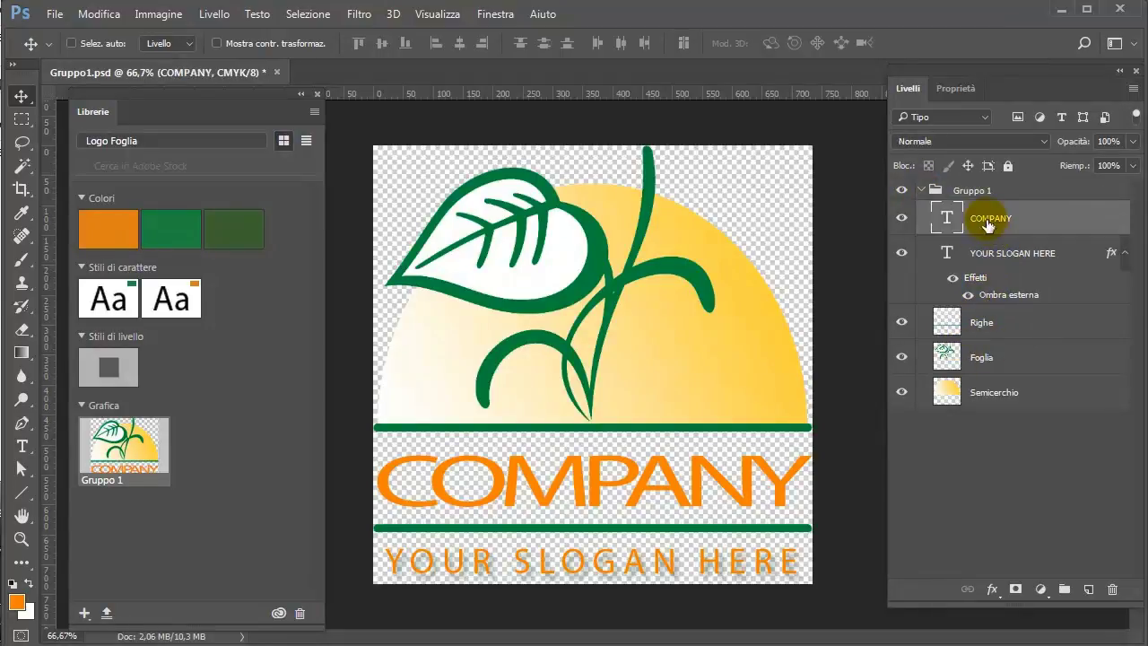
pyautogui.click(21, 445)
pyautogui.click(386, 479)
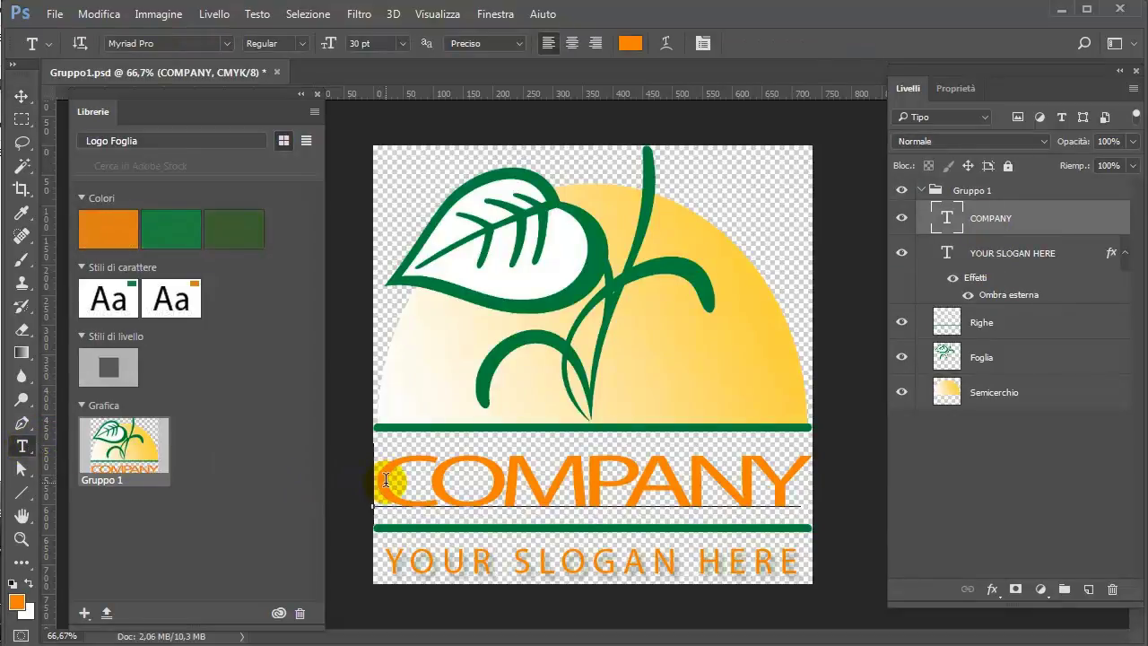
pyautogui.doubleClick(386, 480)
pyautogui.write('A')
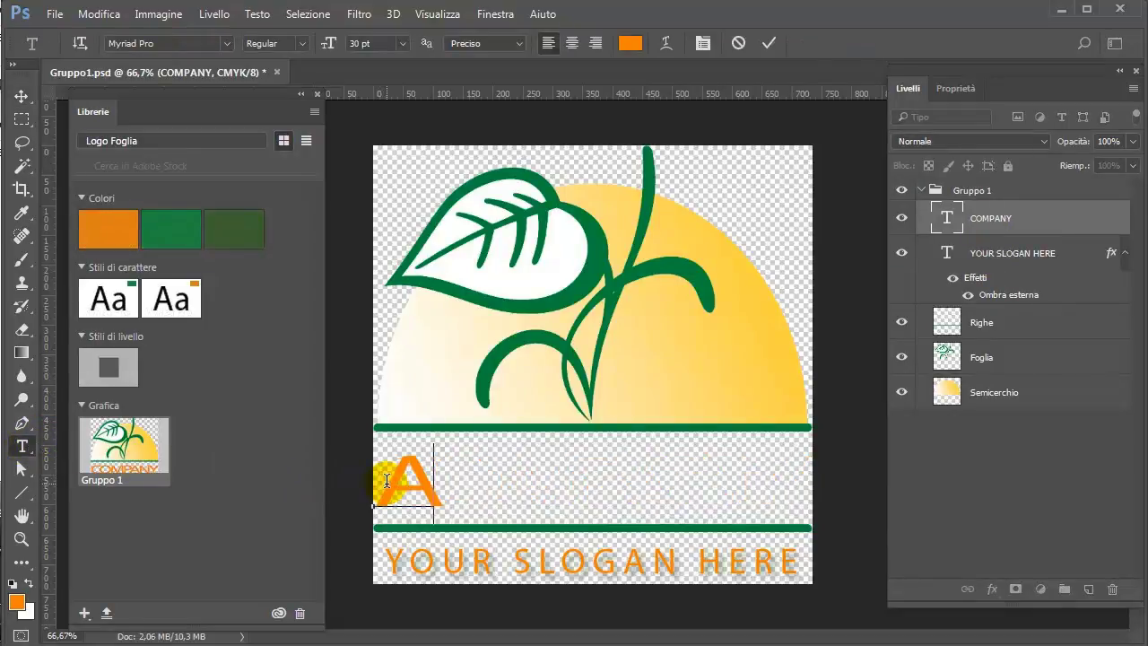
pyautogui.write('GRI')
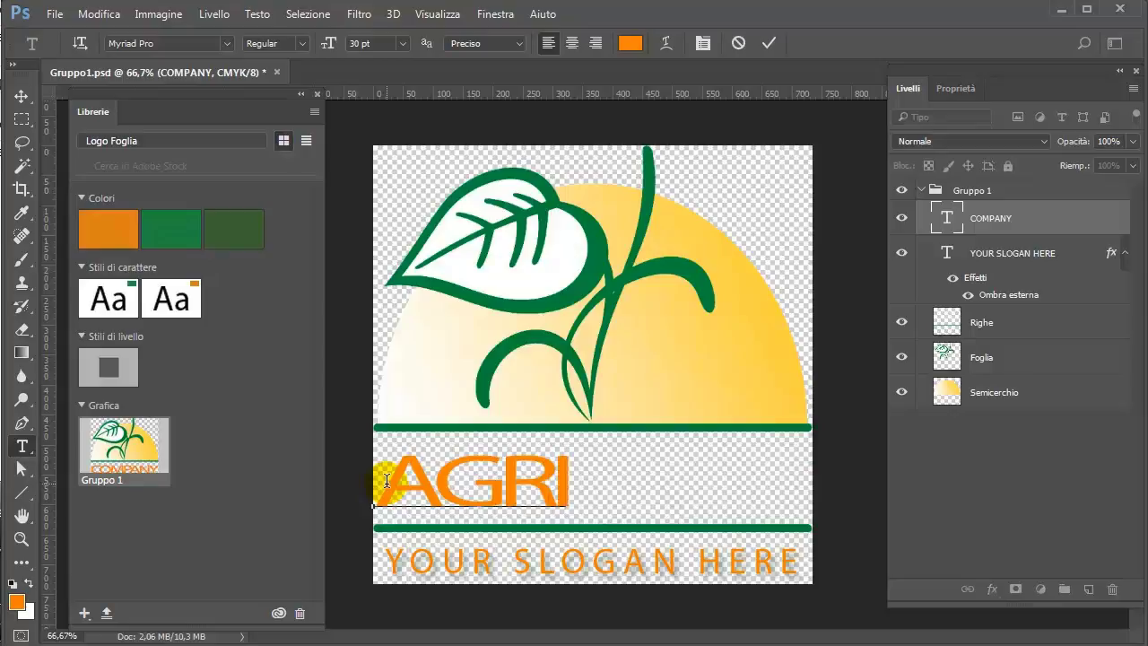
pyautogui.write(' 20')
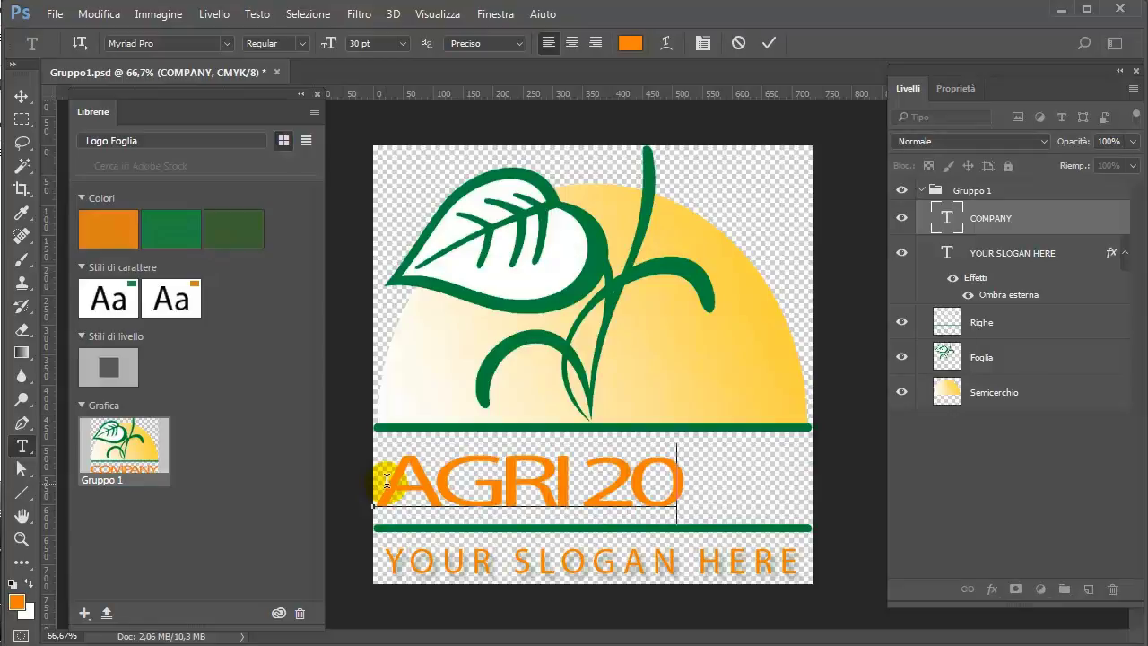
pyautogui.write('18')
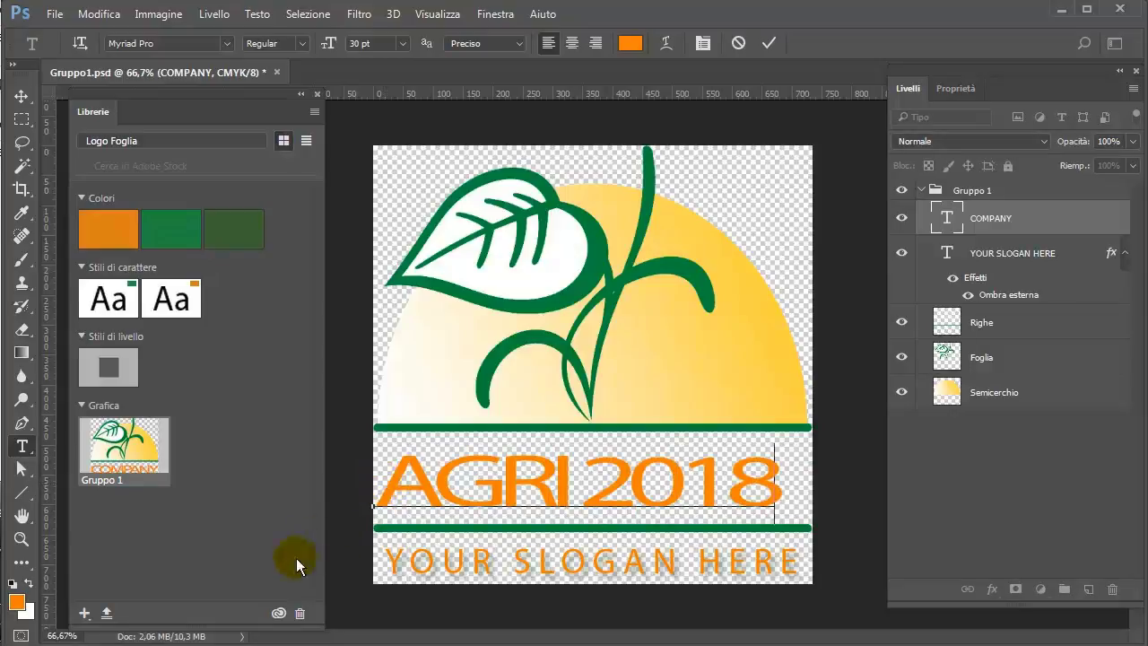
pyautogui.moveTo(535, 538); pyautogui.dragTo(544, 536)
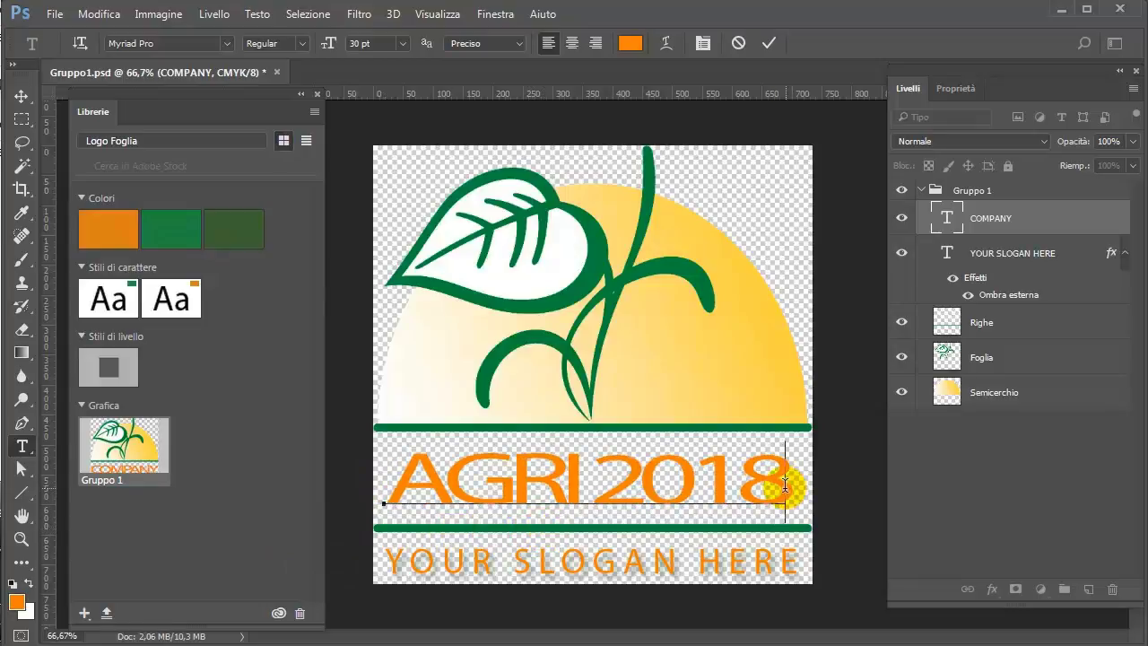
pyautogui.moveTo(785, 485); pyautogui.dragTo(386, 484)
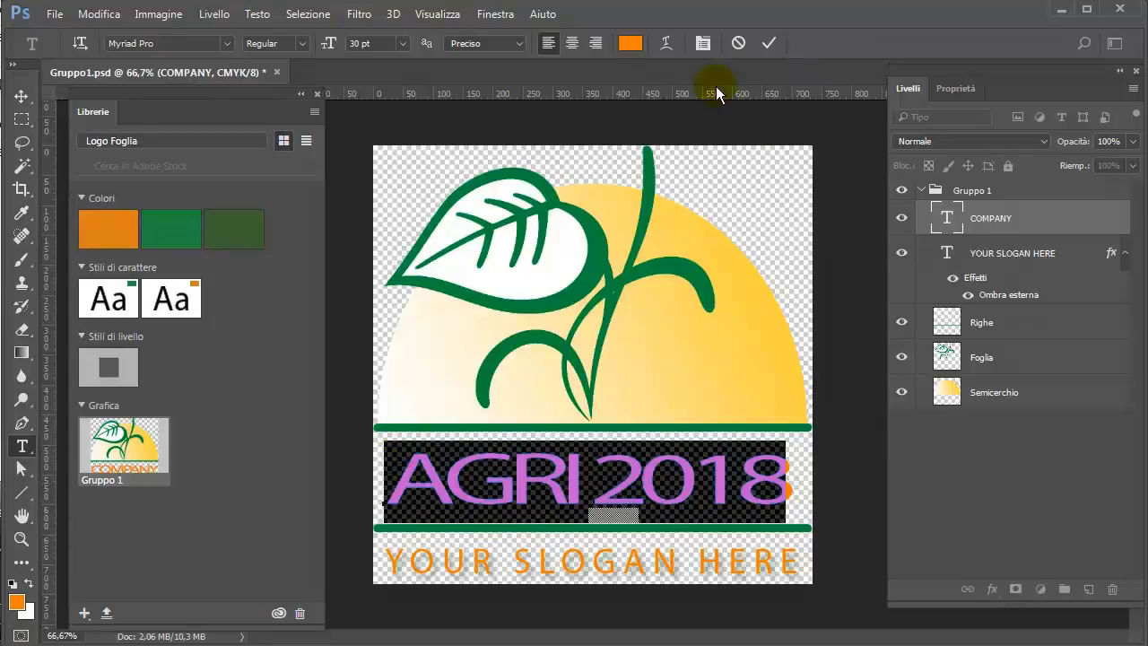
# Recolour the AGRI 2018 text a darker red-orange and commit the edit.
pyautogui.click(629, 44)
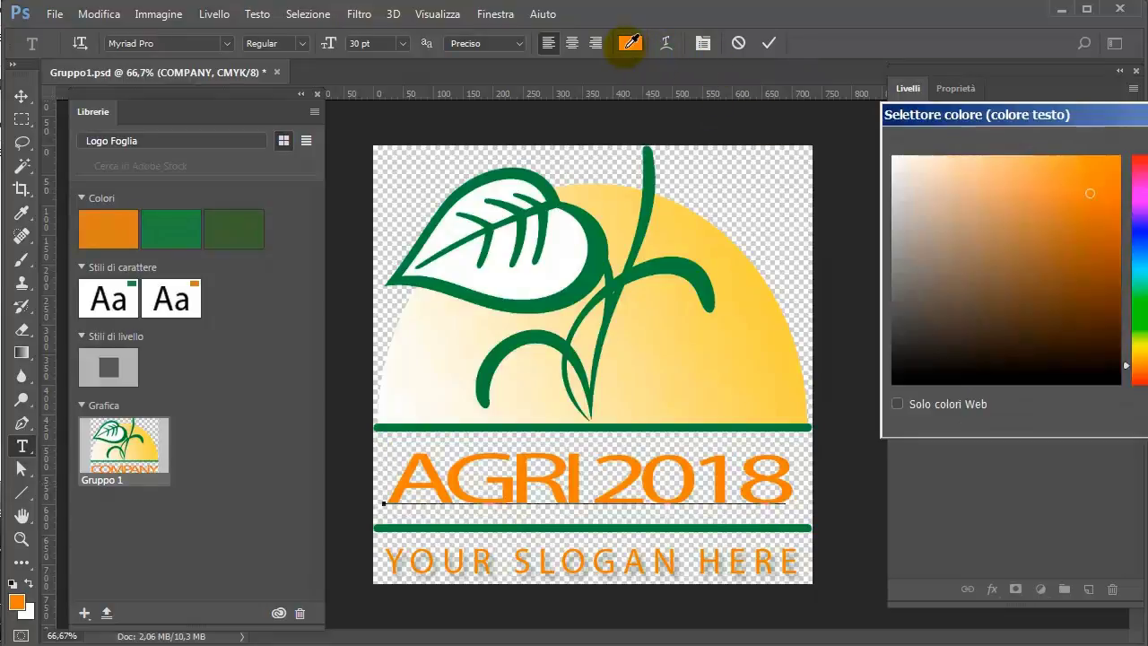
pyautogui.moveTo(1144, 380); pyautogui.dragTo(1144, 371)
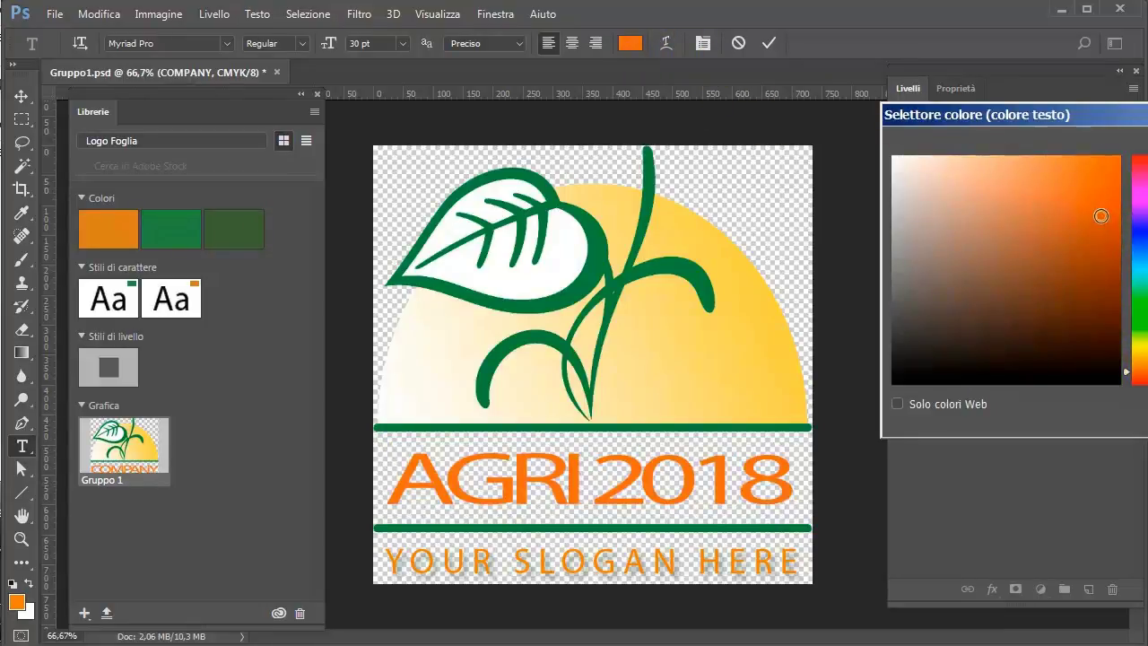
pyautogui.click(1101, 216)
pyautogui.press('Return')
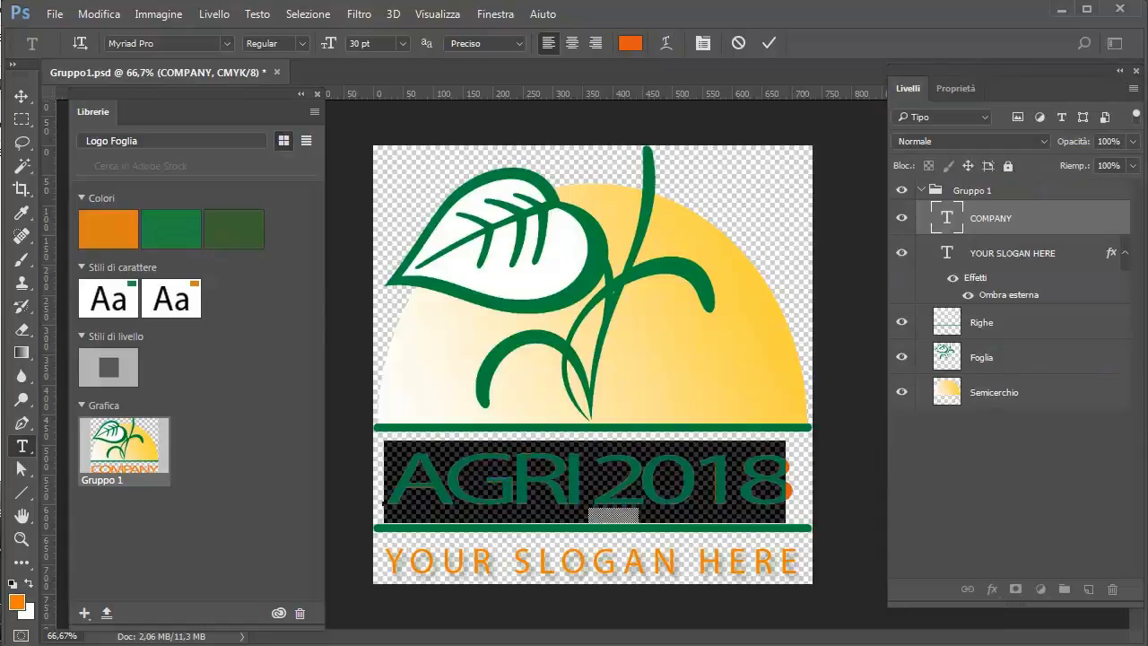
pyautogui.click(1058, 318)
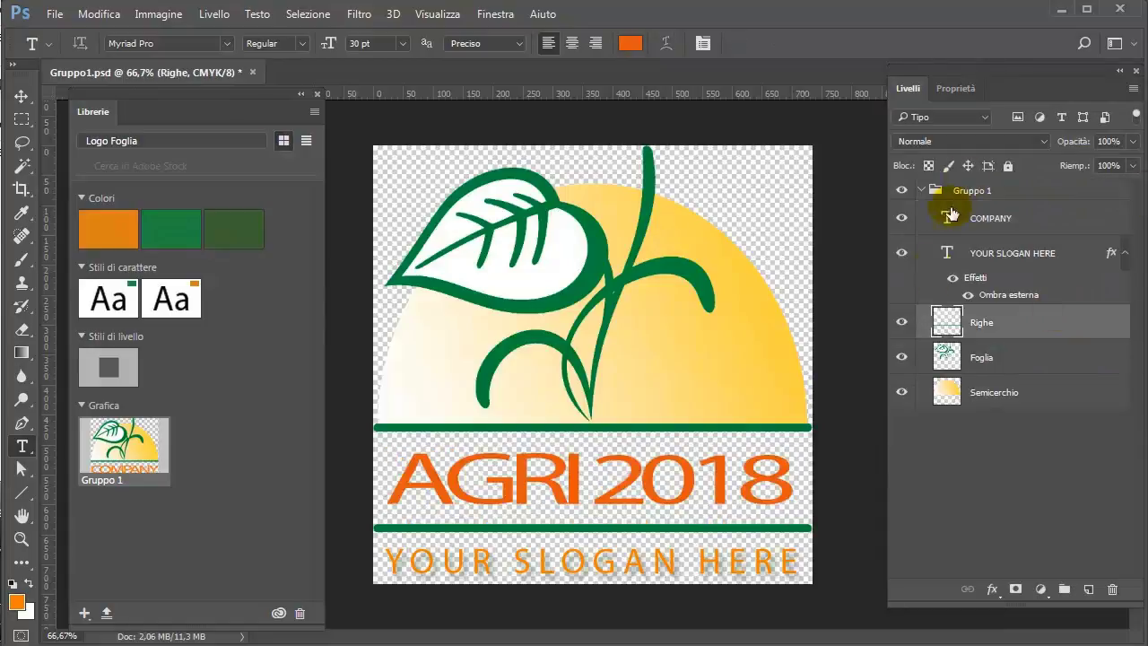
# Select the Semicerchio shape, sample the text's orange as foreground, and set a pale orange background.
pyautogui.click(902, 392)
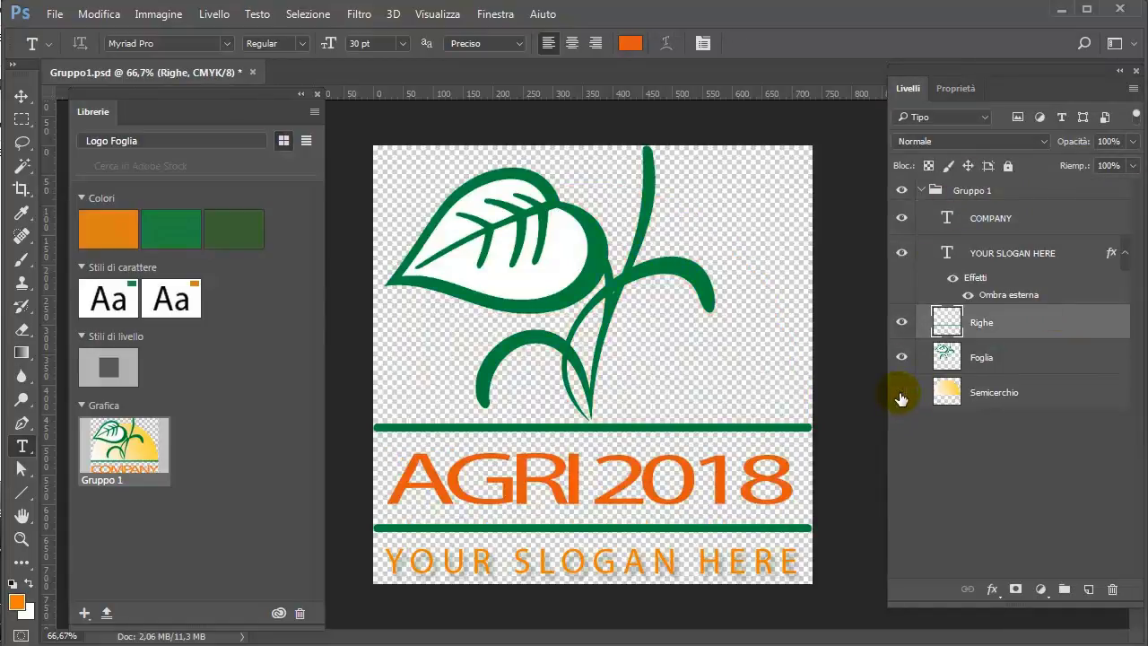
pyautogui.click(1059, 395)
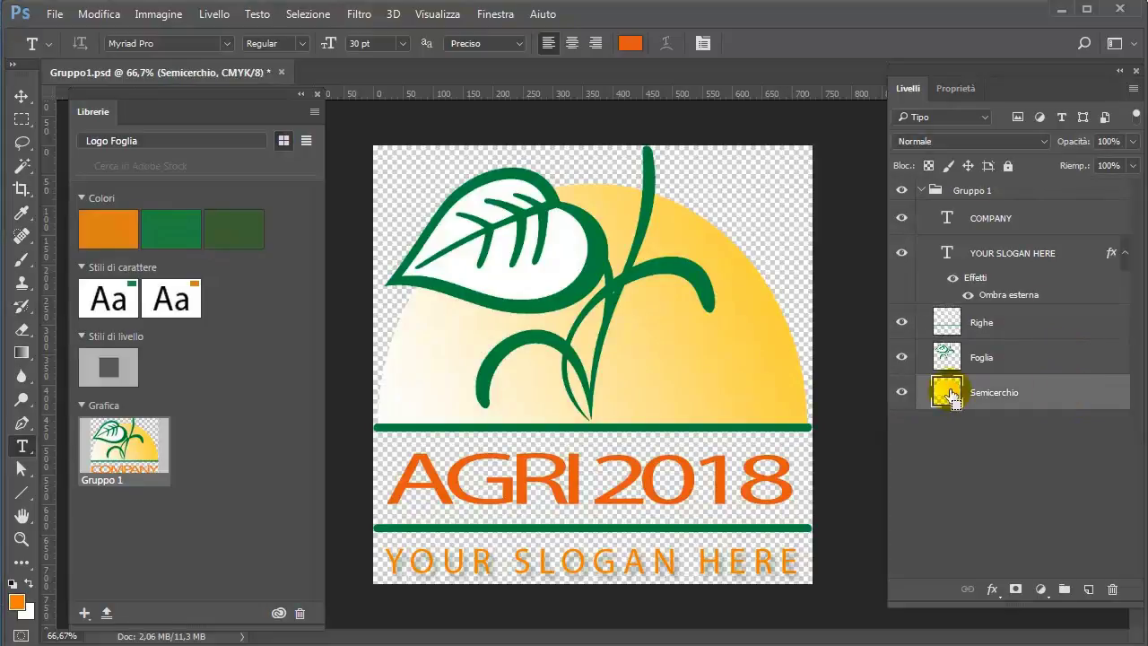
pyautogui.click(18, 604)
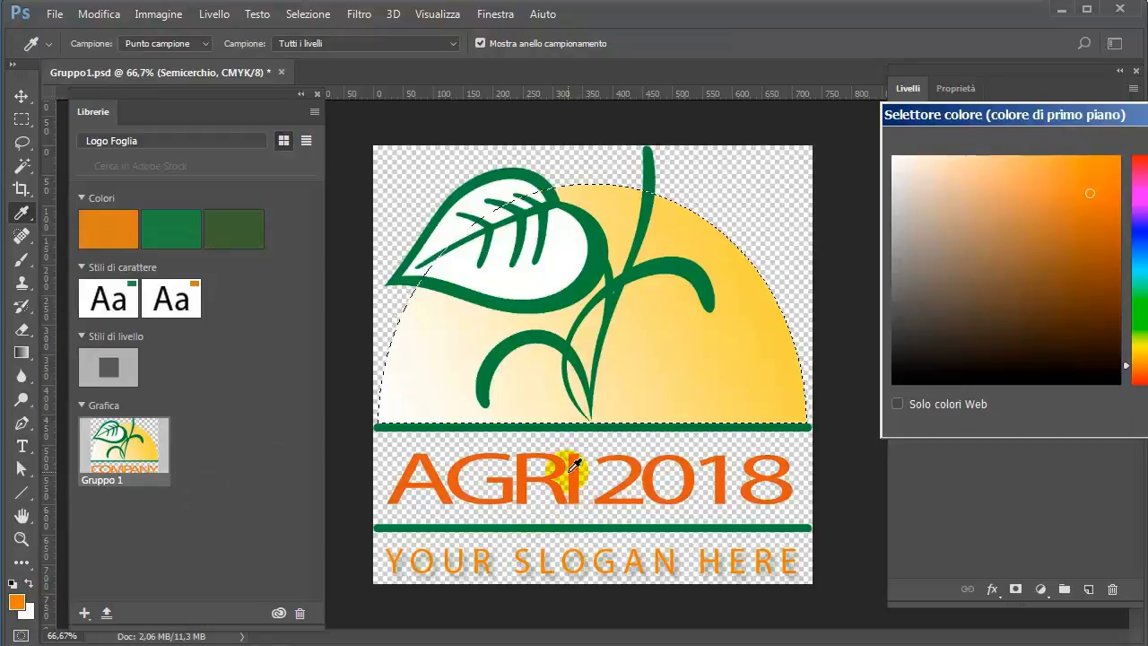
pyautogui.click(572, 475)
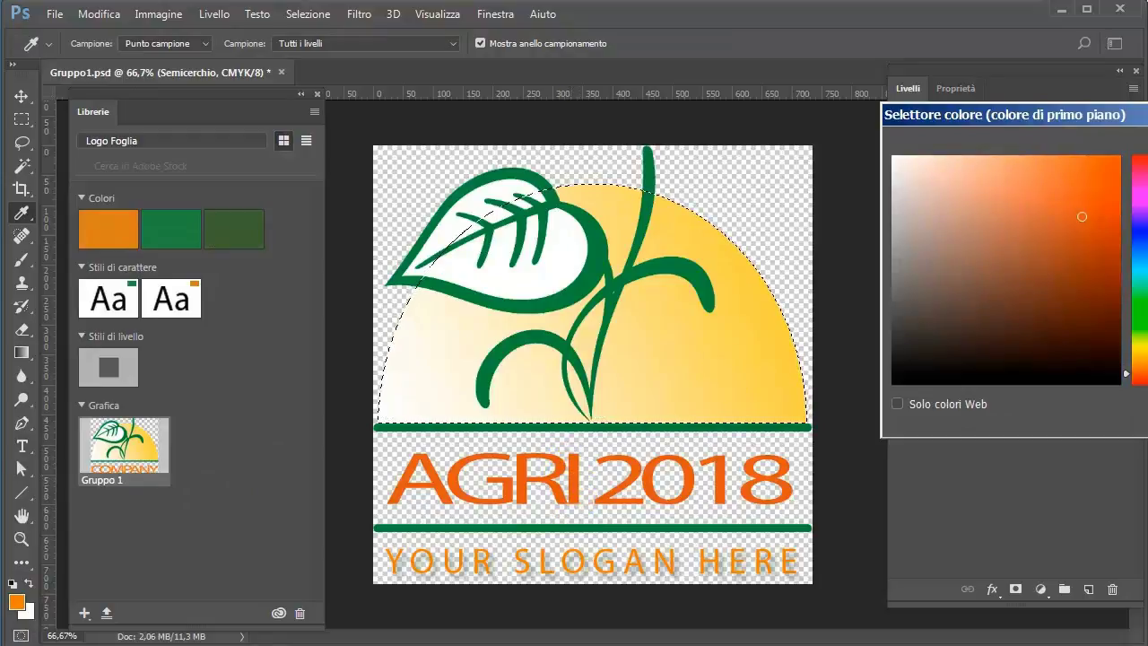
pyautogui.click(29, 610)
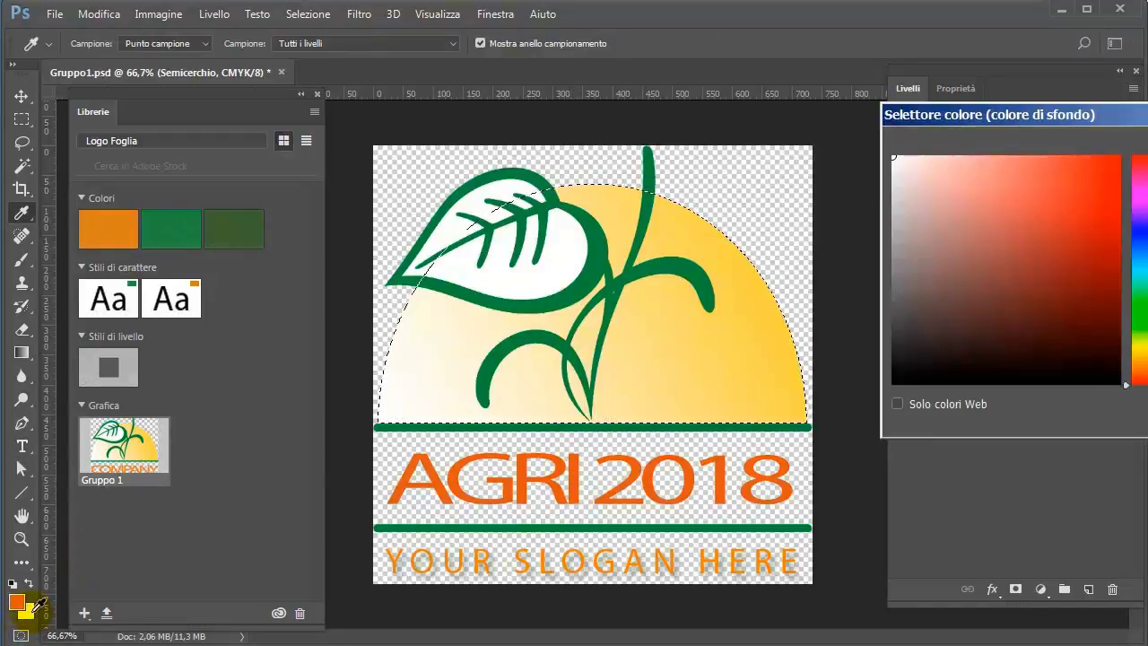
pyautogui.click(1139, 363)
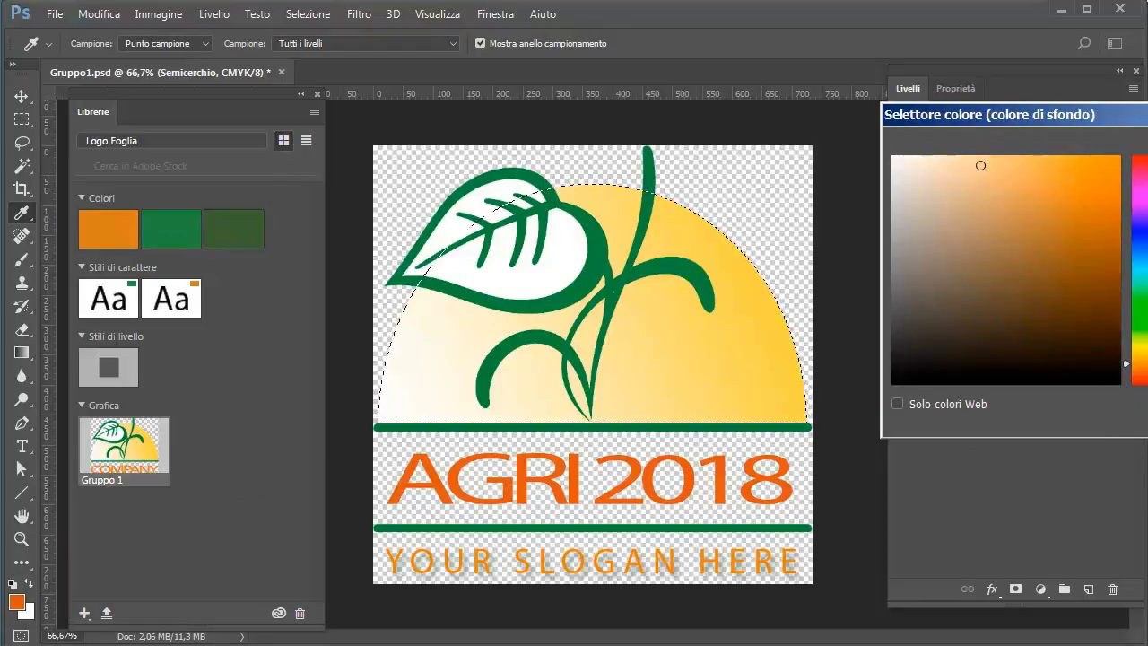
pyautogui.press('Return')
pyautogui.press('t')
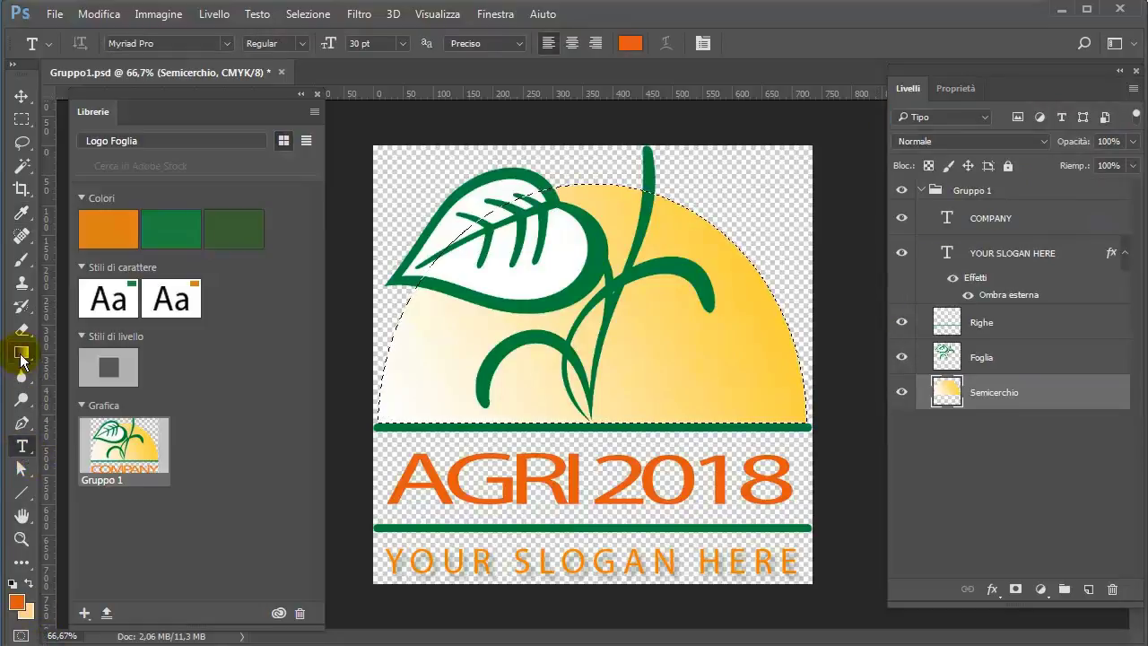
# Fill the semicircle selection with an orange-to-pale-orange gradient and deselect it.
pyautogui.click(21, 354)
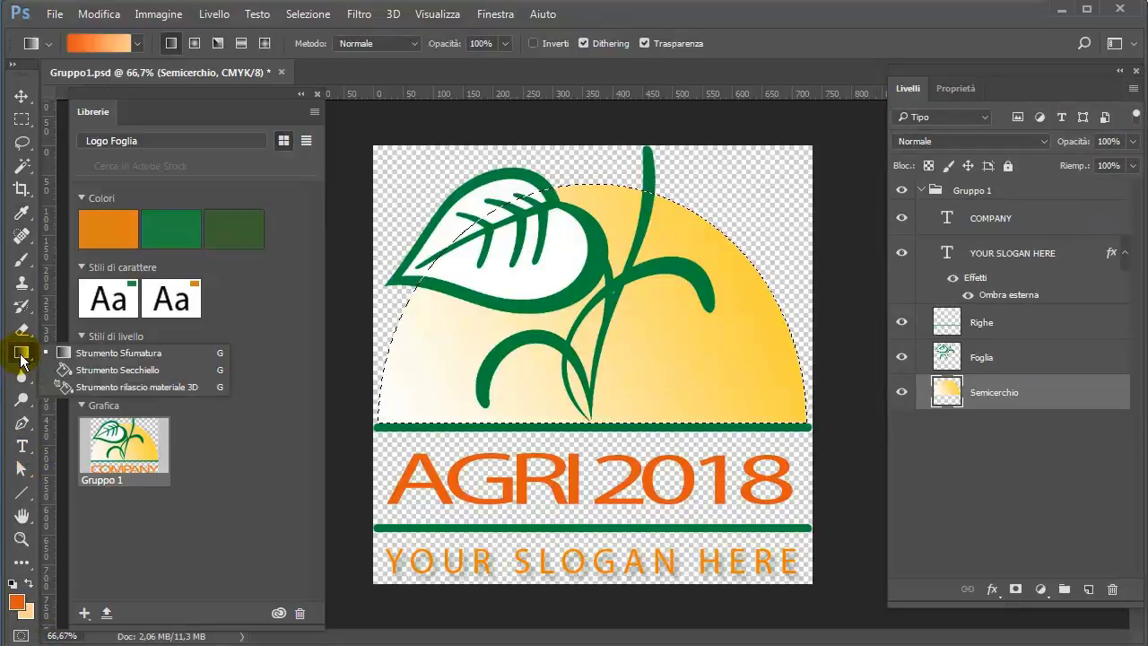
pyautogui.click(129, 351)
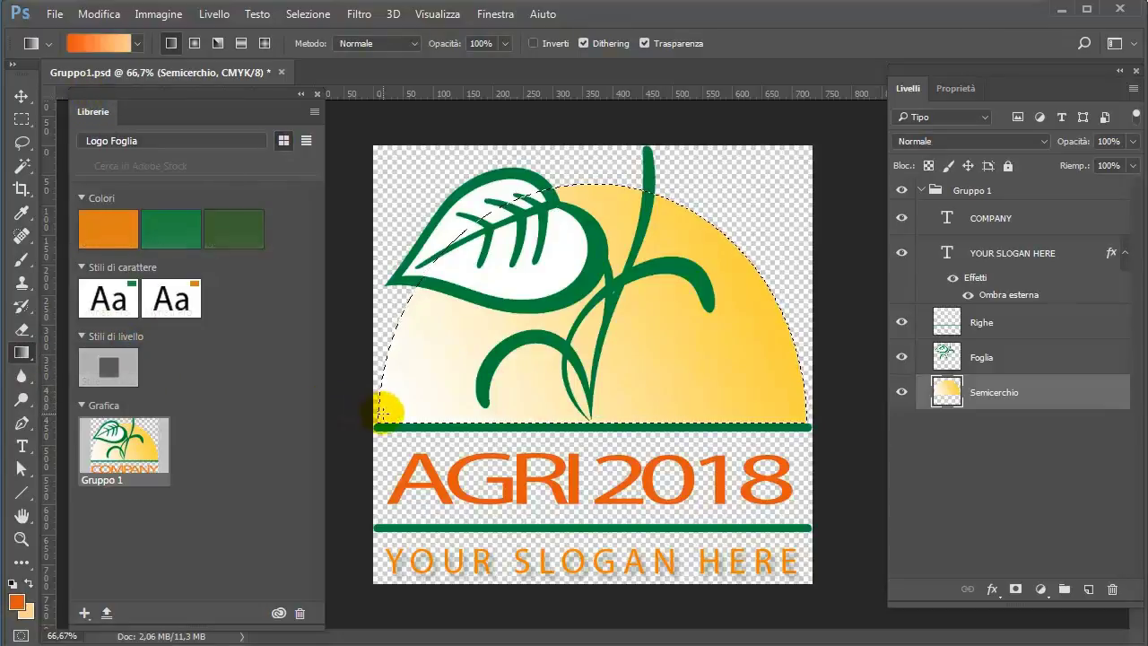
pyautogui.moveTo(384, 414); pyautogui.dragTo(759, 253)
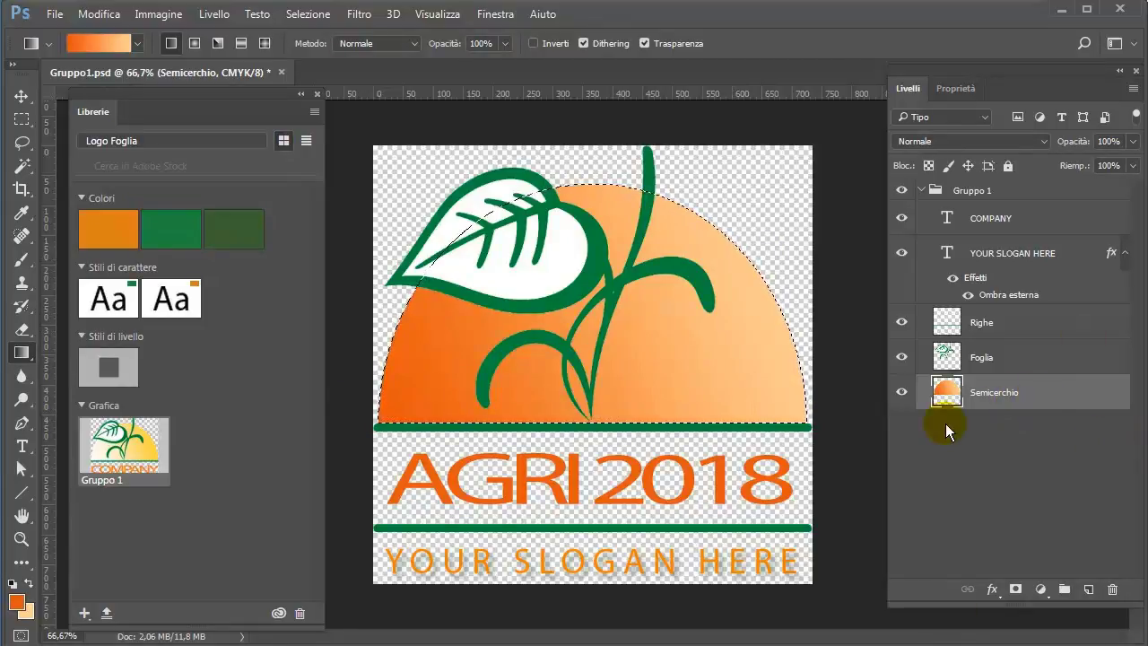
pyautogui.hotkey('ctrl', 'd')
# Save and close Gruppo1.psd, then drag Campo2.psd from the Tutorial 2018_7 folder into Photoshop.
pyautogui.click(282, 73)
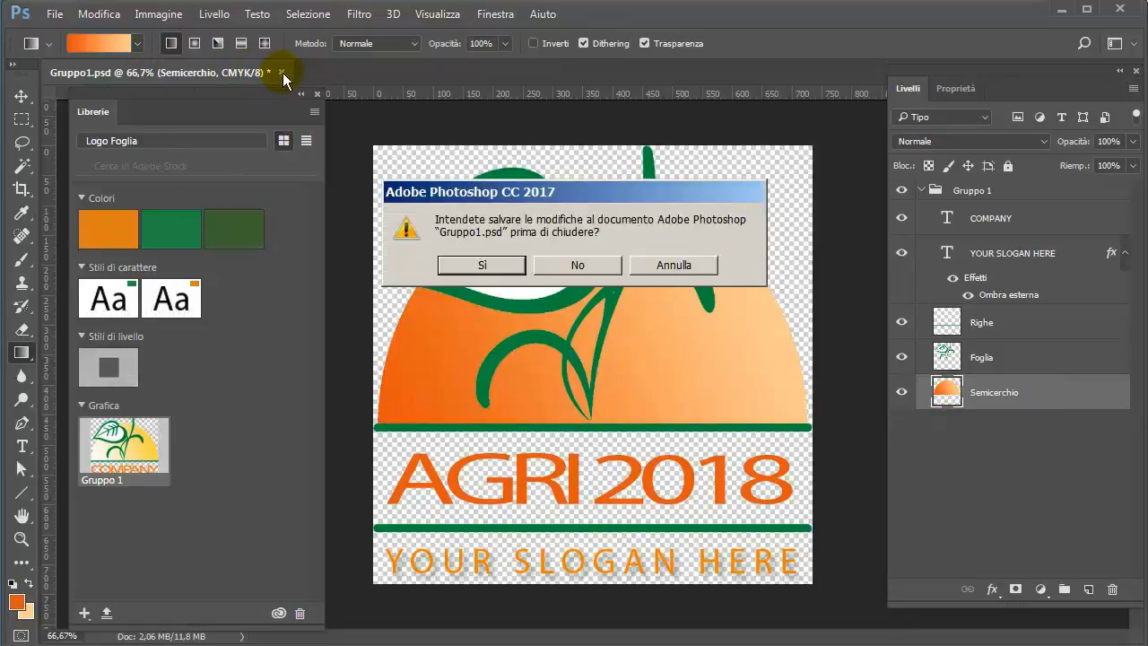
pyautogui.click(490, 265)
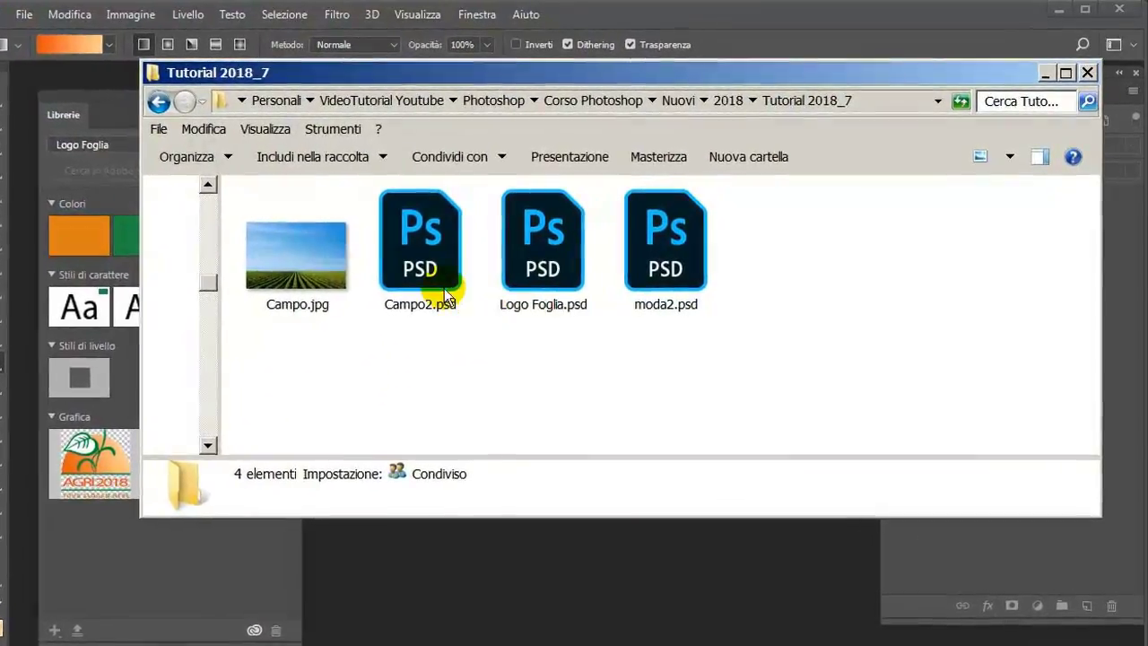
pyautogui.moveTo(437, 238)
pyautogui.mouseDown()
pyautogui.moveTo(485, 580)
pyautogui.moveTo(469, 603)
pyautogui.mouseUp()
# Open Campo2.psd and inspect the properties of its linked Gruppo 1 smart object.
pyautogui.click(583, 560)
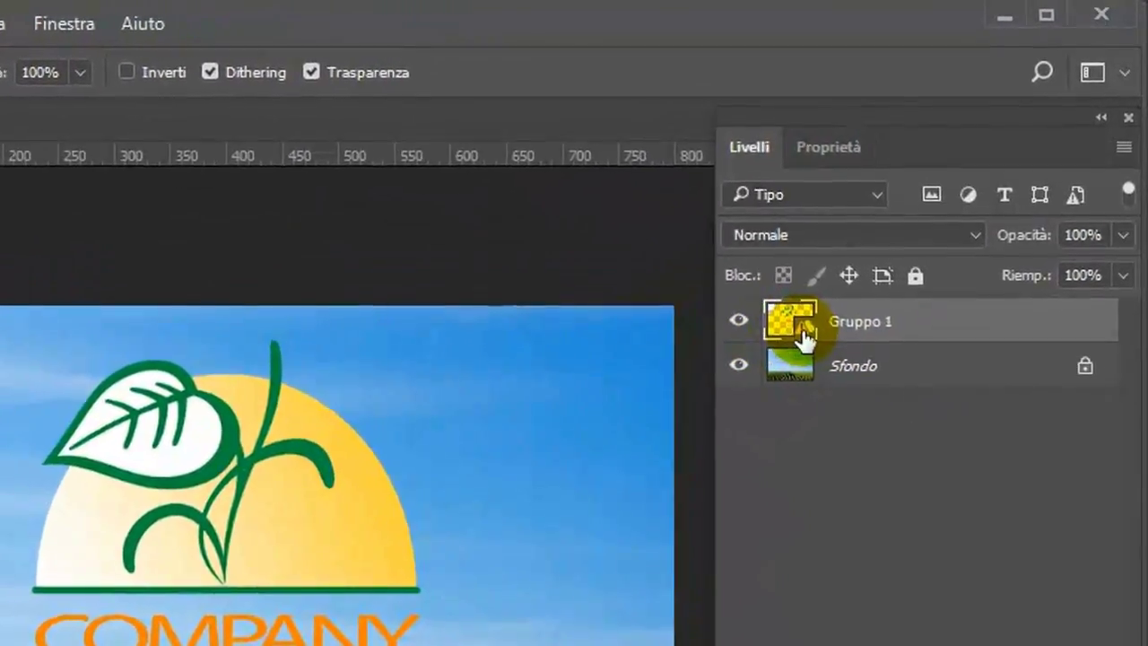
pyautogui.moveTo(793, 348)
pyautogui.mouseDown()
pyautogui.moveTo(329, 500)
pyautogui.moveTo(740, 368)
pyautogui.mouseUp()
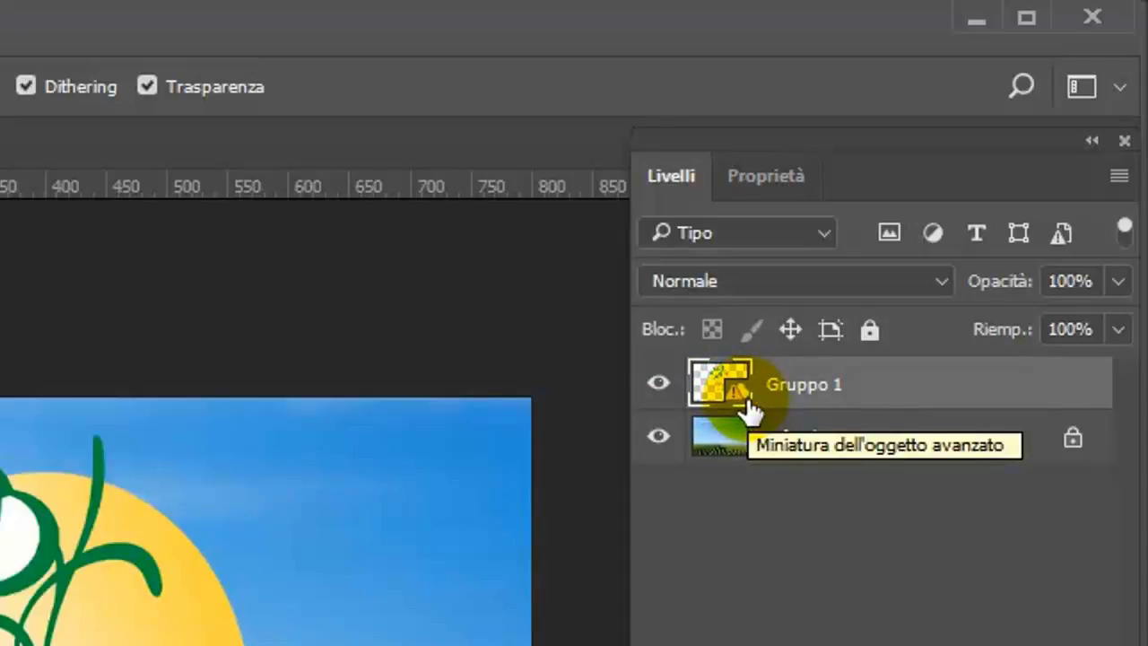
pyautogui.click(753, 178)
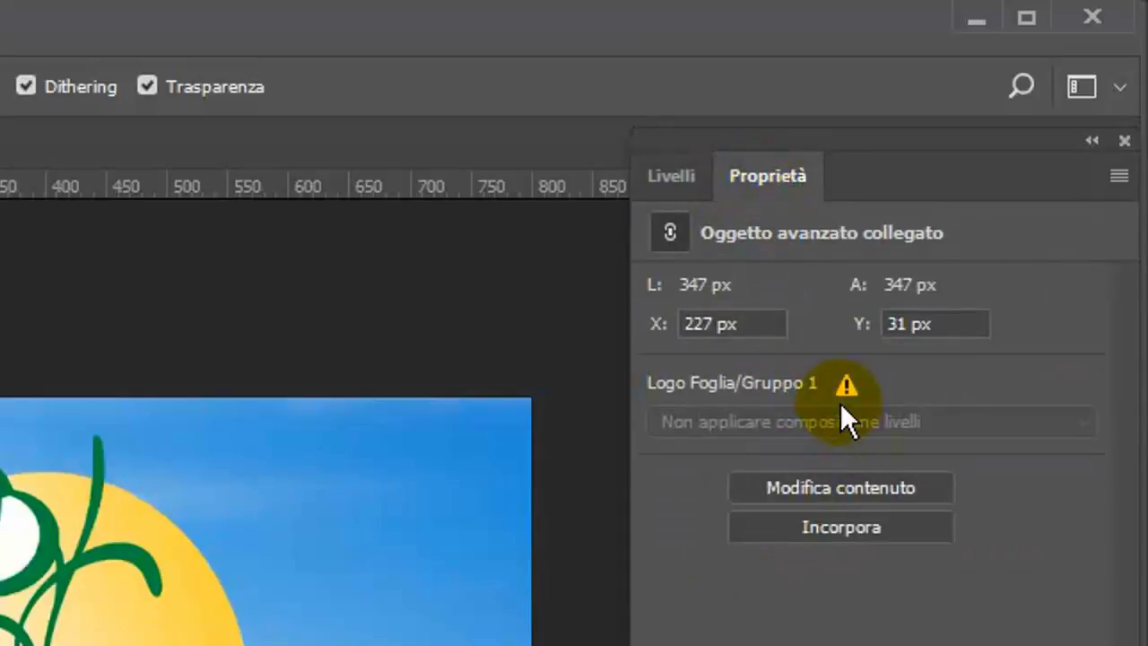
pyautogui.moveTo(481, 604); pyautogui.dragTo(366, 615)
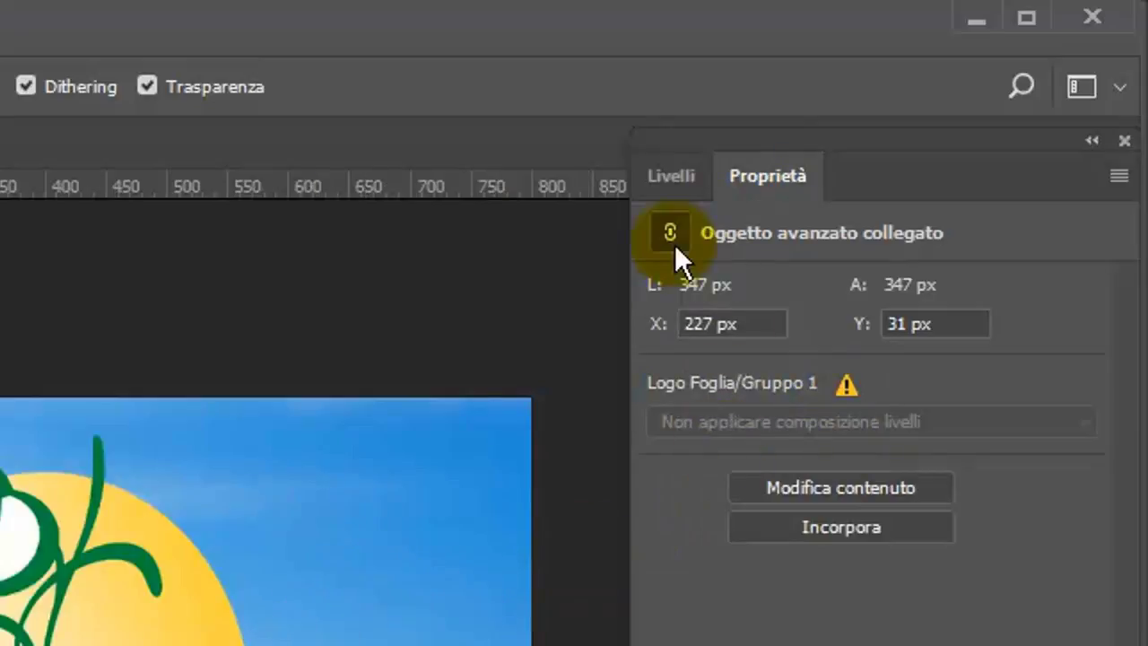
pyautogui.click(669, 177)
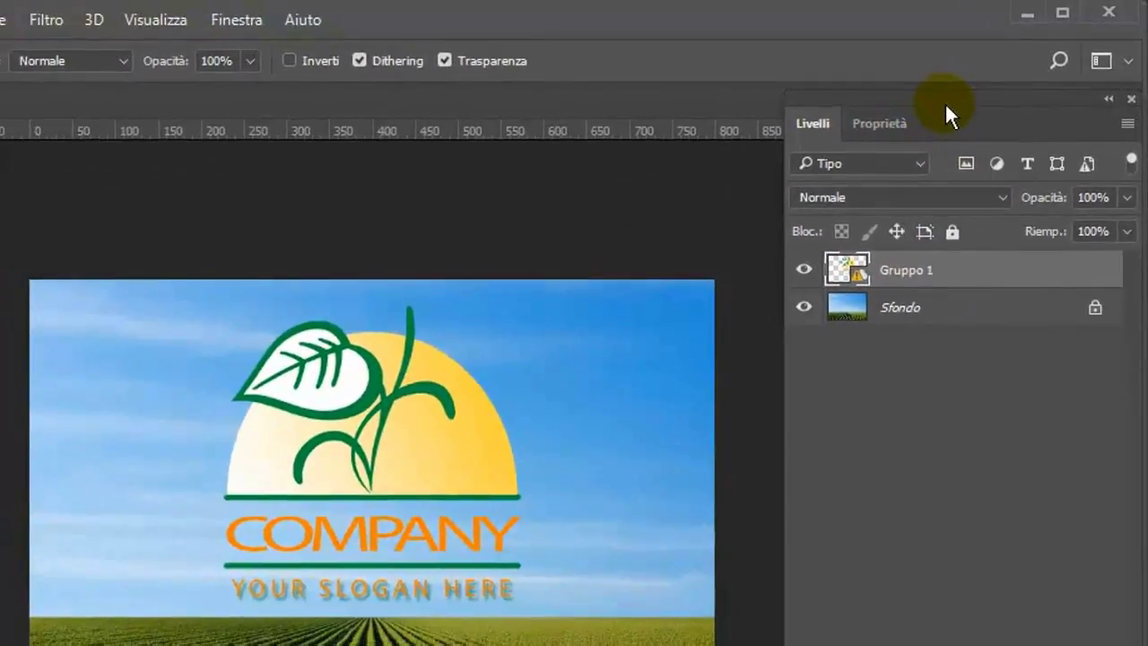
# Update all modified linked content on the Gruppo 1 layer.
pyautogui.moveTo(945, 113)
pyautogui.mouseDown()
pyautogui.moveTo(657, 135)
pyautogui.moveTo(348, 129)
pyautogui.mouseUp()
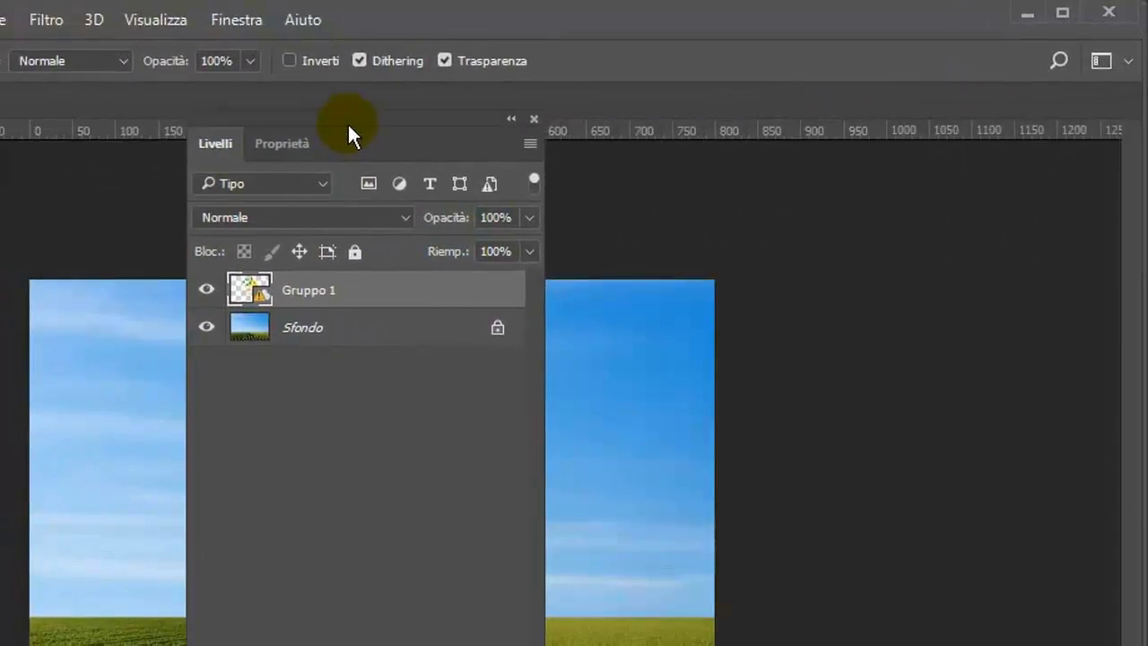
pyautogui.rightClick(382, 291)
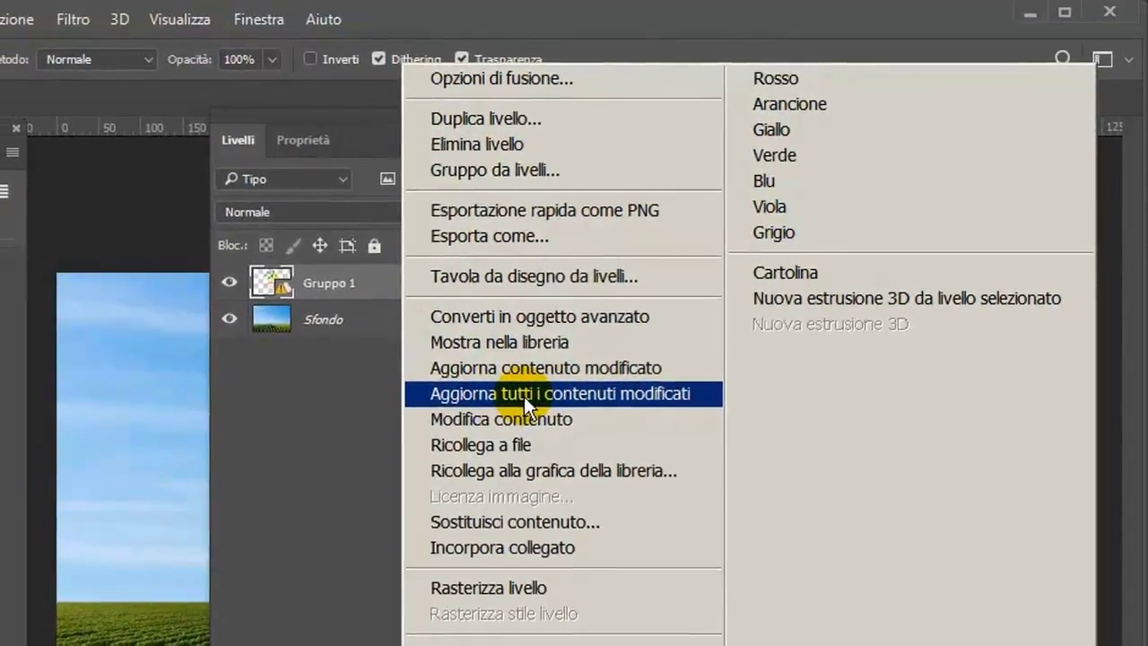
pyautogui.click(520, 396)
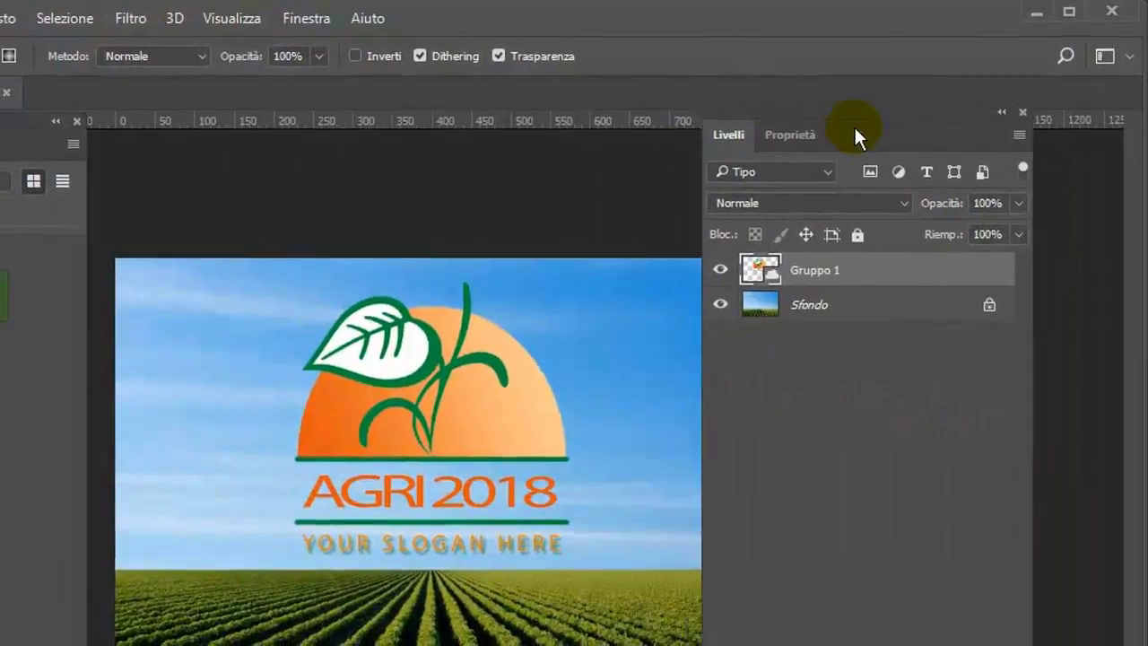
# Dock the Layers panel, review the orange AGRI 2018 logo, and delete the Gruppo 1 layer.
pyautogui.moveTo(395, 133); pyautogui.dragTo(912, 115)
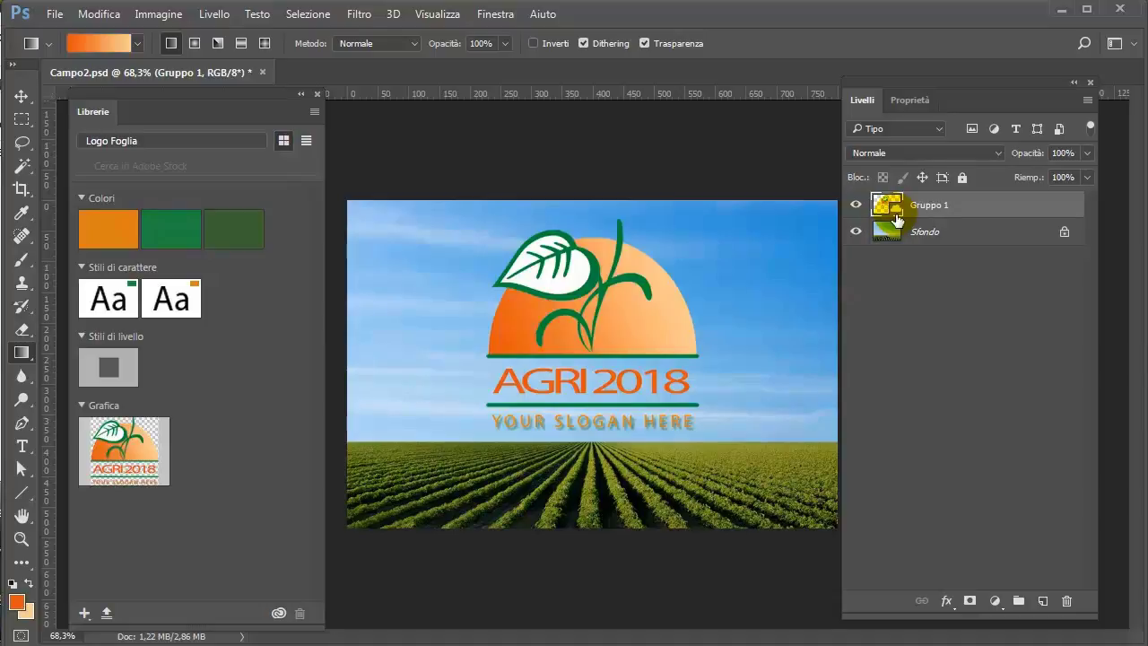
pyautogui.moveTo(896, 218); pyautogui.dragTo(785, 332)
pyautogui.moveTo(785, 333)
pyautogui.mouseDown()
pyautogui.moveTo(992, 209)
pyautogui.moveTo(1066, 600)
pyautogui.mouseUp()
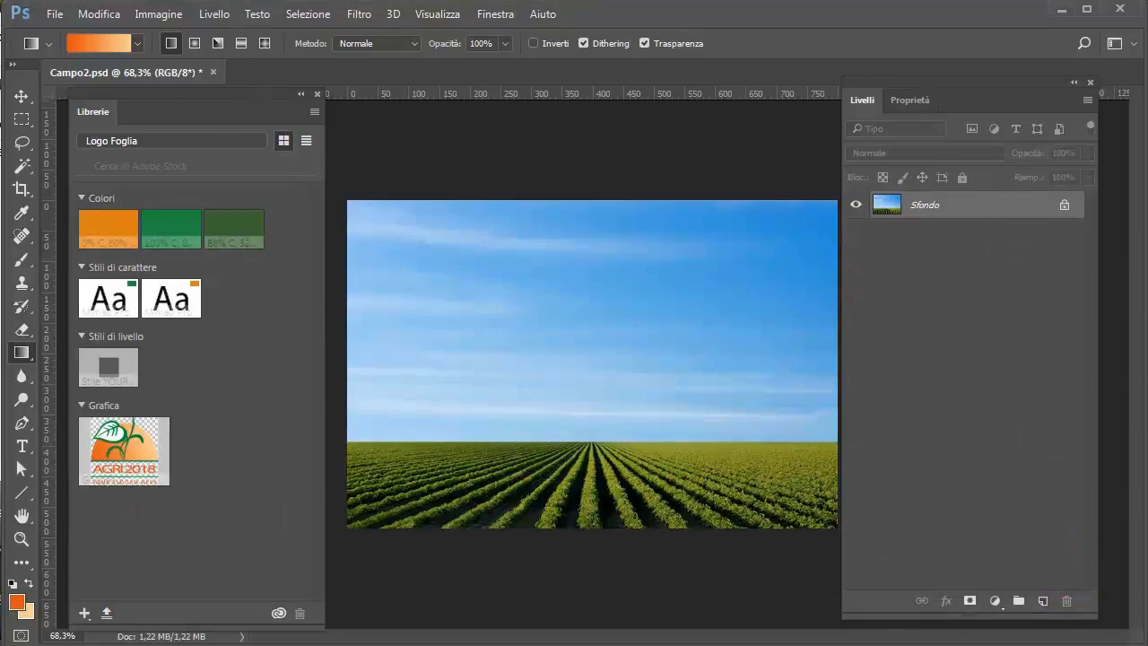
# Place the Gruppo 1 library graphic on the field photo as an editable layer group.
pyautogui.press('alt')
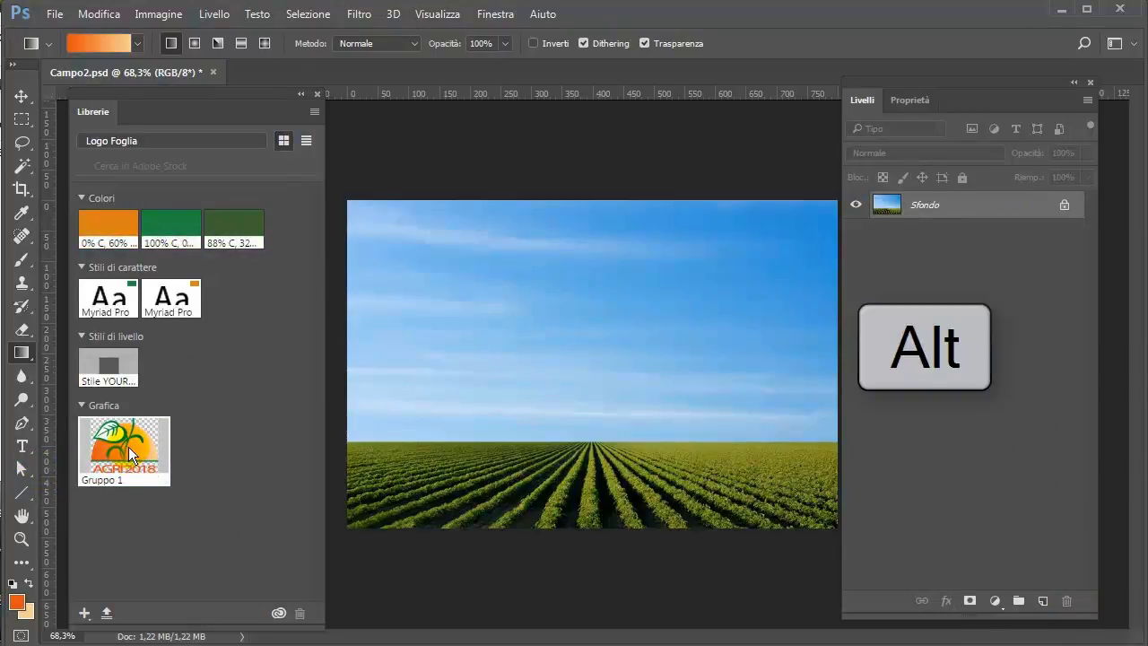
pyautogui.moveTo(129, 447); pyautogui.dragTo(238, 439)
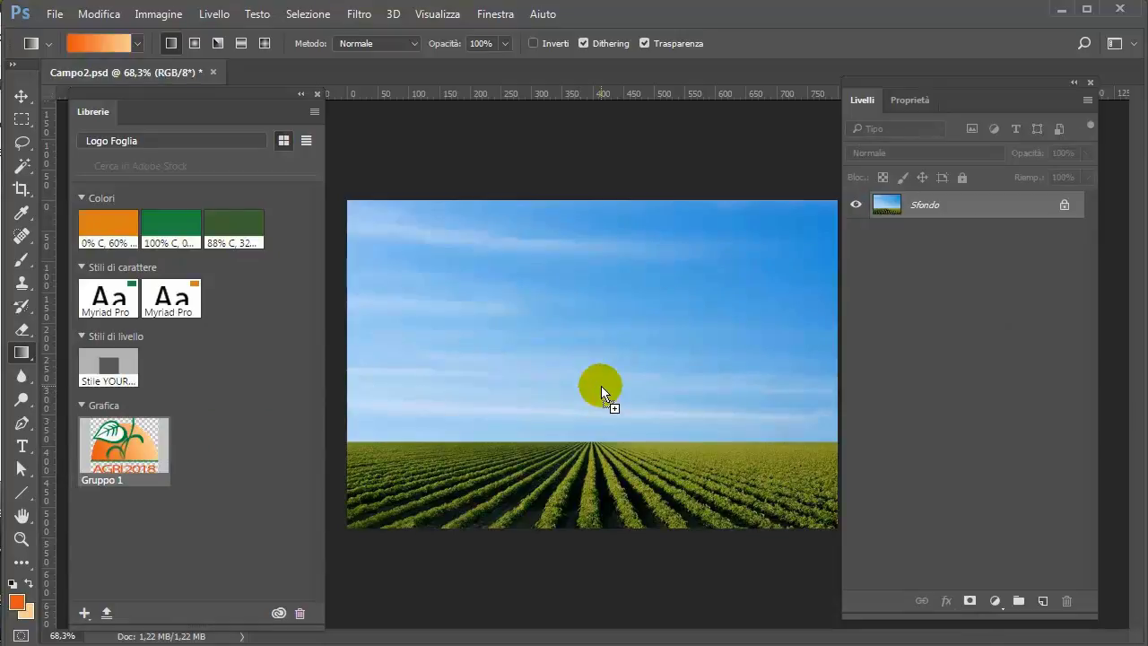
pyautogui.moveTo(580, 391); pyautogui.dragTo(600, 385)
pyautogui.scroll(-3, 625, 377)
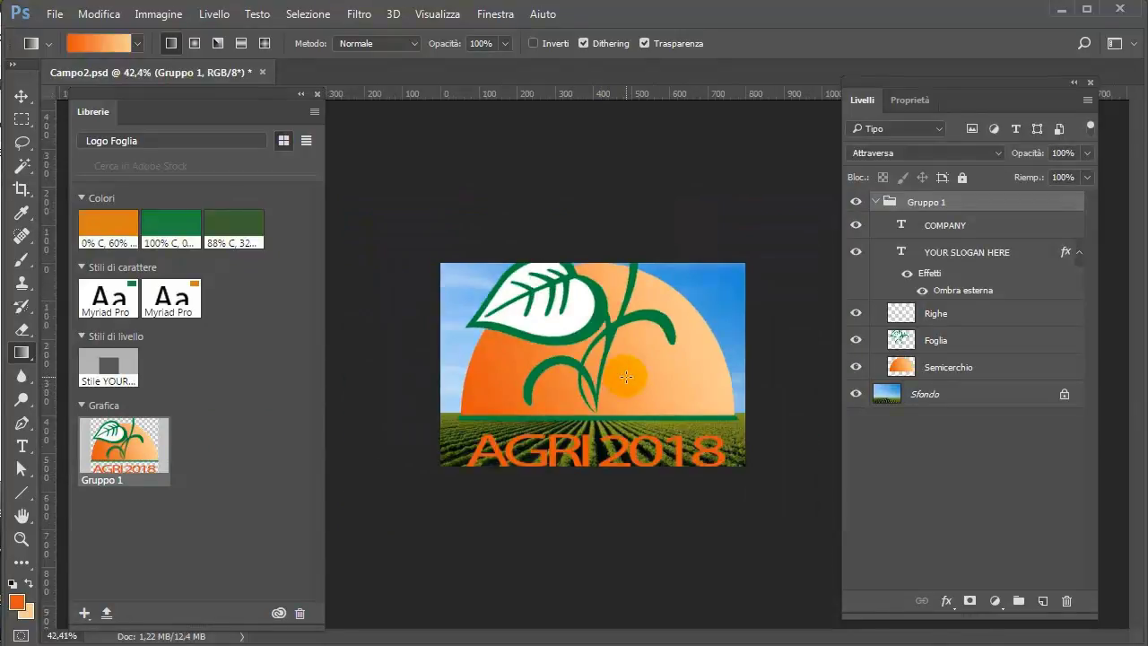
pyautogui.scroll(1, 790, 279)
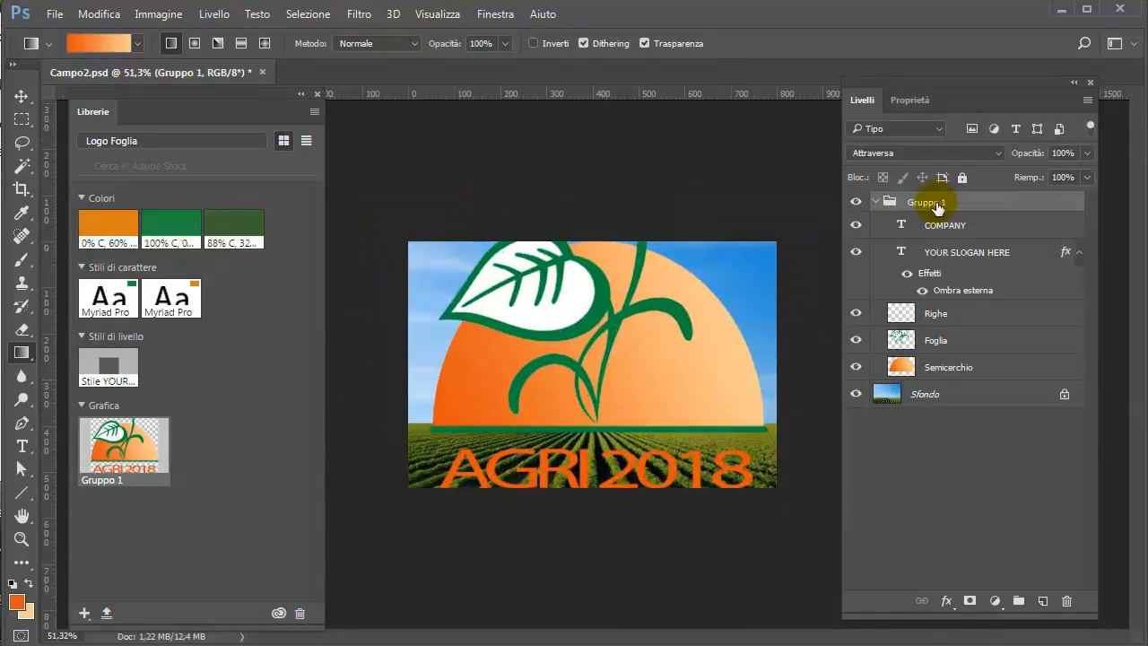
pyautogui.moveTo(938, 206); pyautogui.dragTo(722, 359)
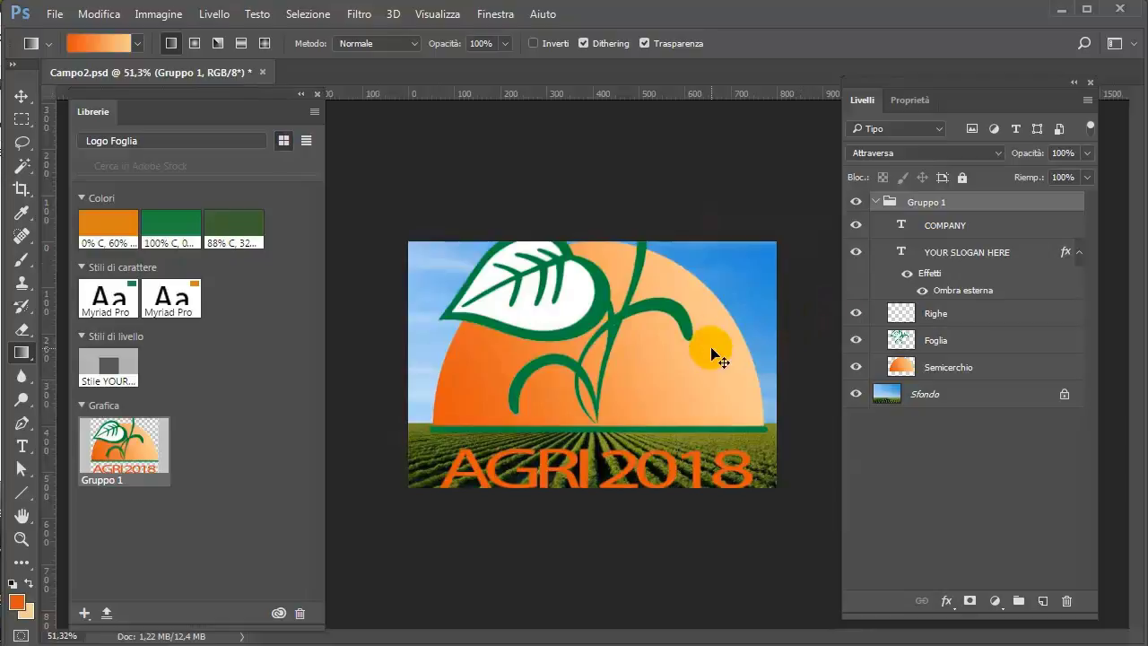
# Shrink the AGRI 2018 logo group to about a third and apply the transform.
pyautogui.hotkey('ctrl', 't')
pyautogui.moveTo(761, 540); pyautogui.dragTo(617, 380)
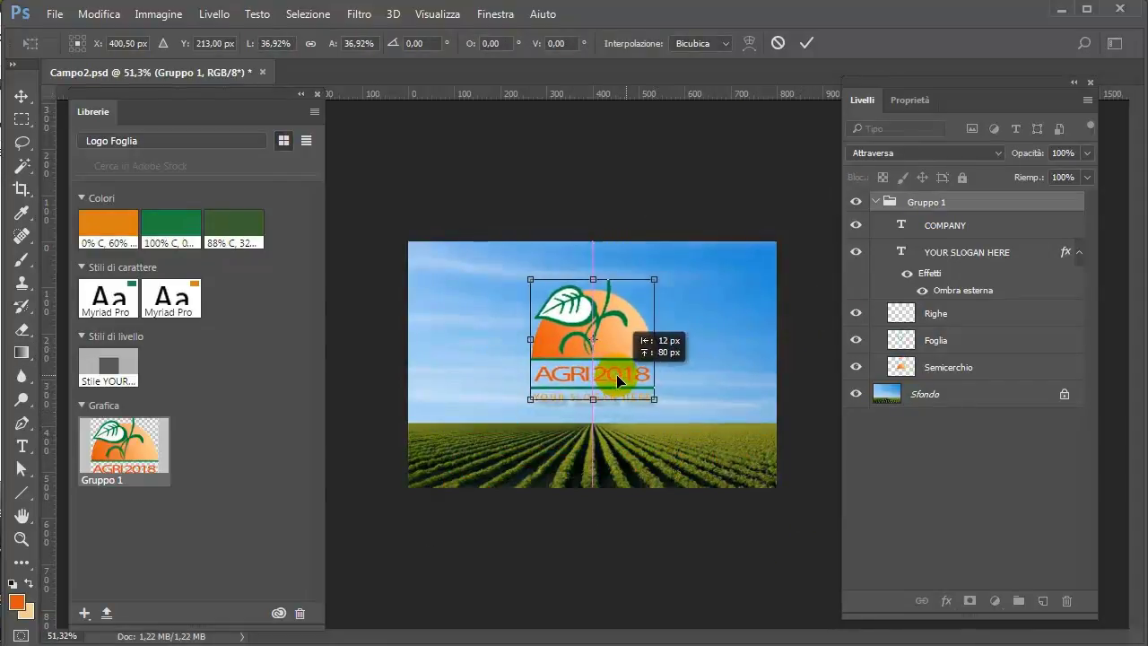
pyautogui.press('Return')
pyautogui.press('g')
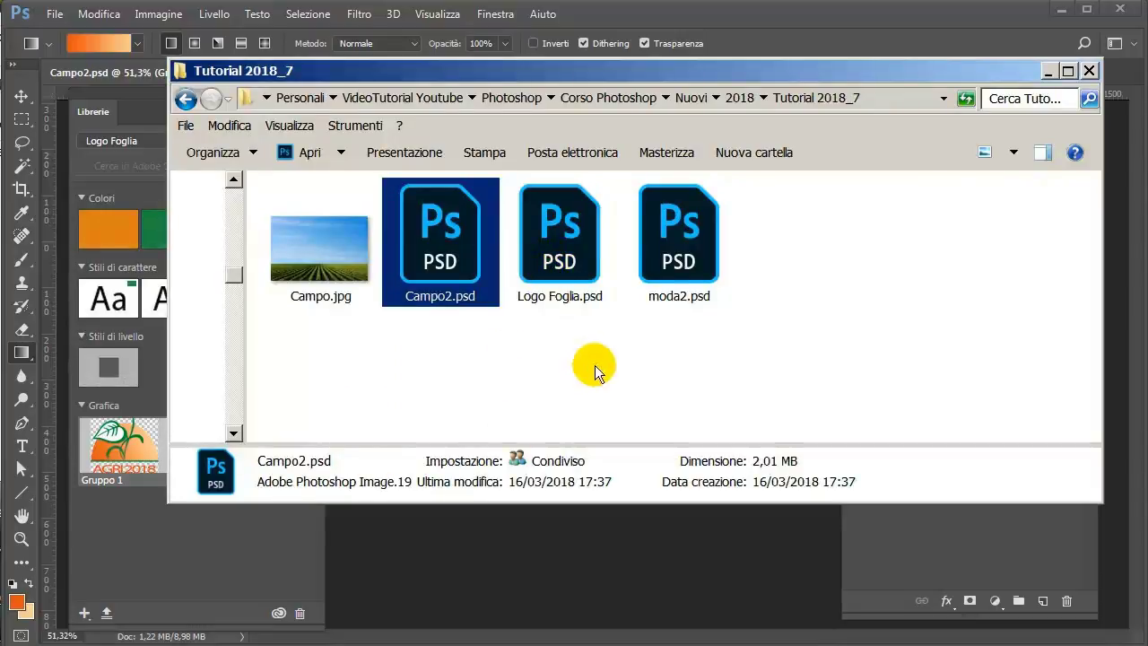
# Open moda2.psd keeping its embedded colour profile, and cancel the missing linked resources warning.
pyautogui.doubleClick(677, 269)
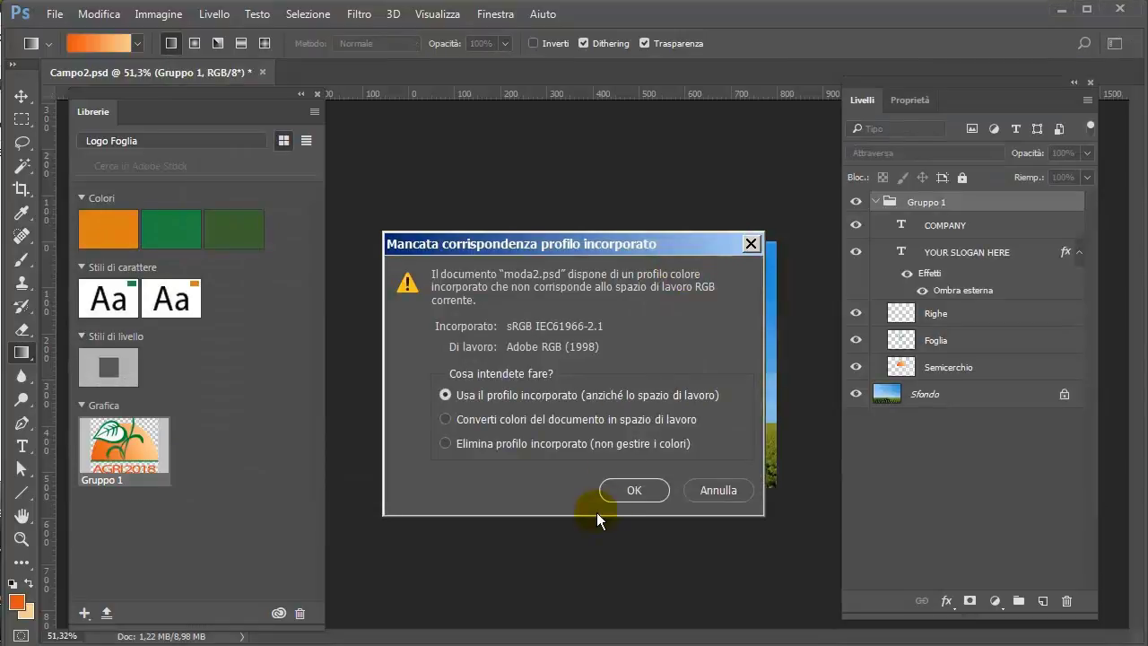
pyautogui.click(619, 495)
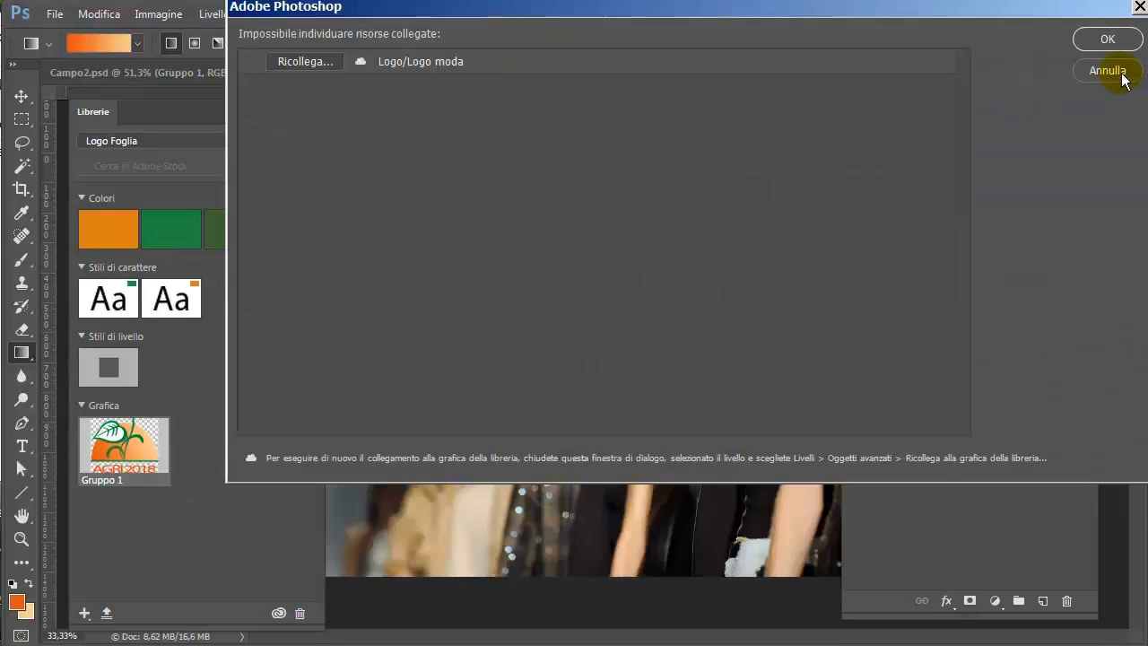
pyautogui.moveTo(507, 11); pyautogui.dragTo(484, 69)
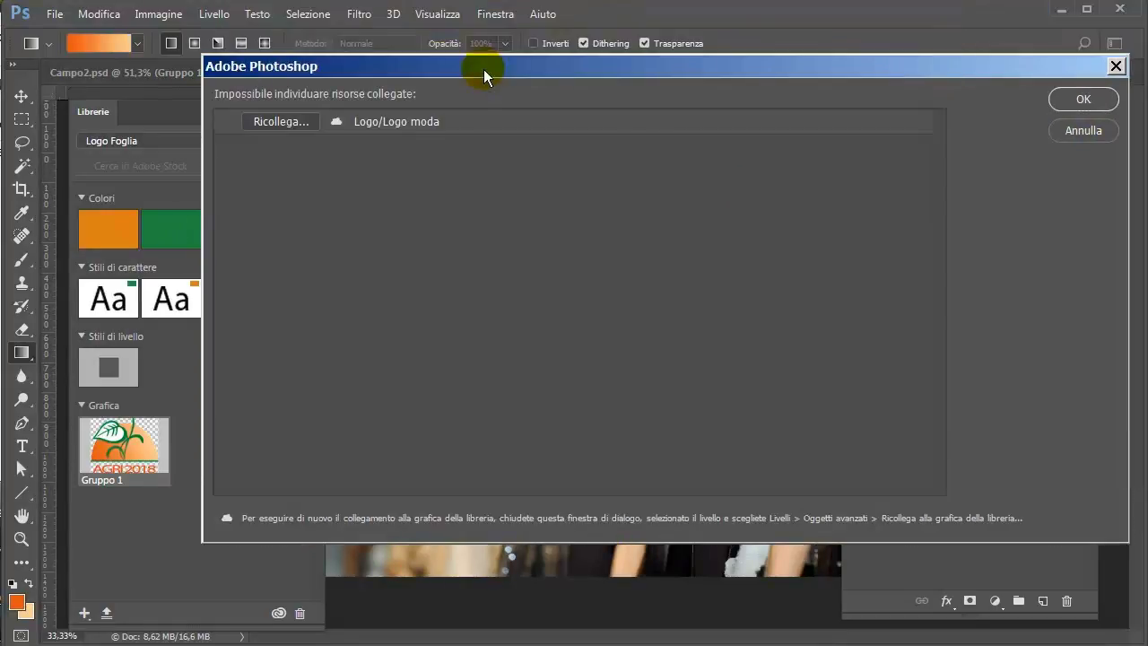
pyautogui.click(1063, 132)
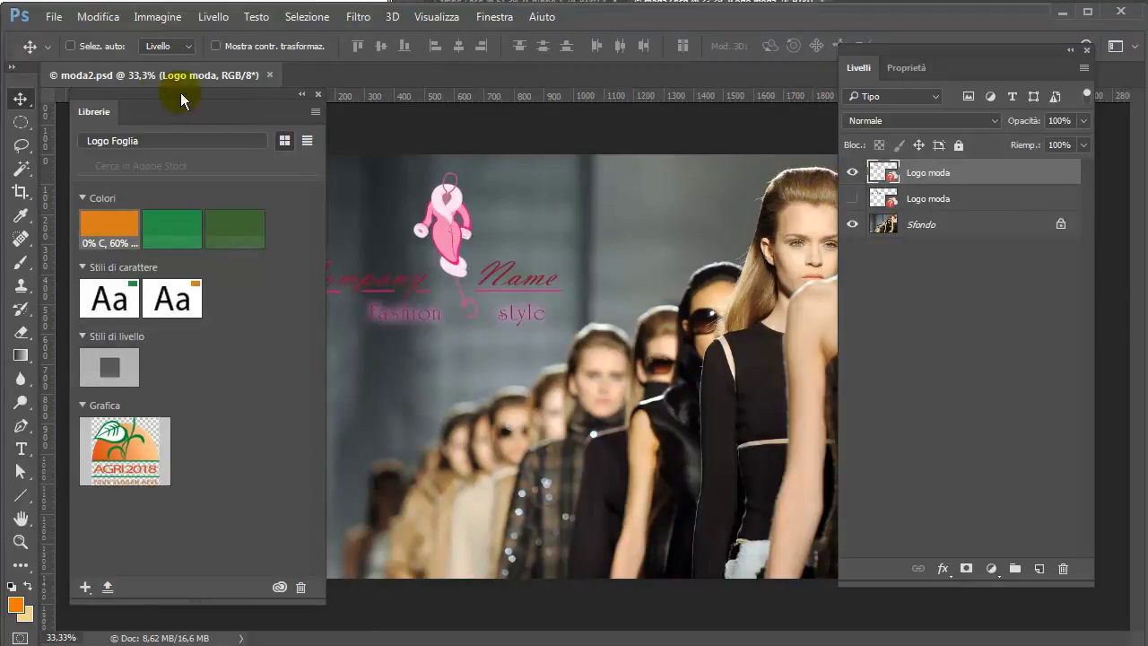
pyautogui.click(54, 17)
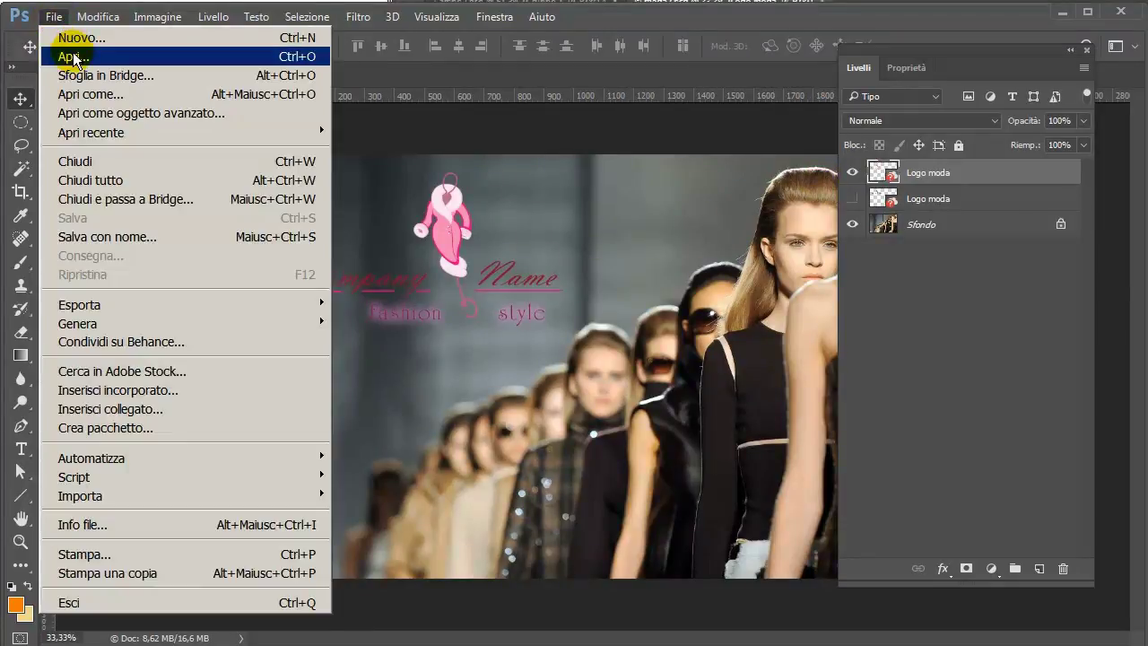
pyautogui.click(40, 57)
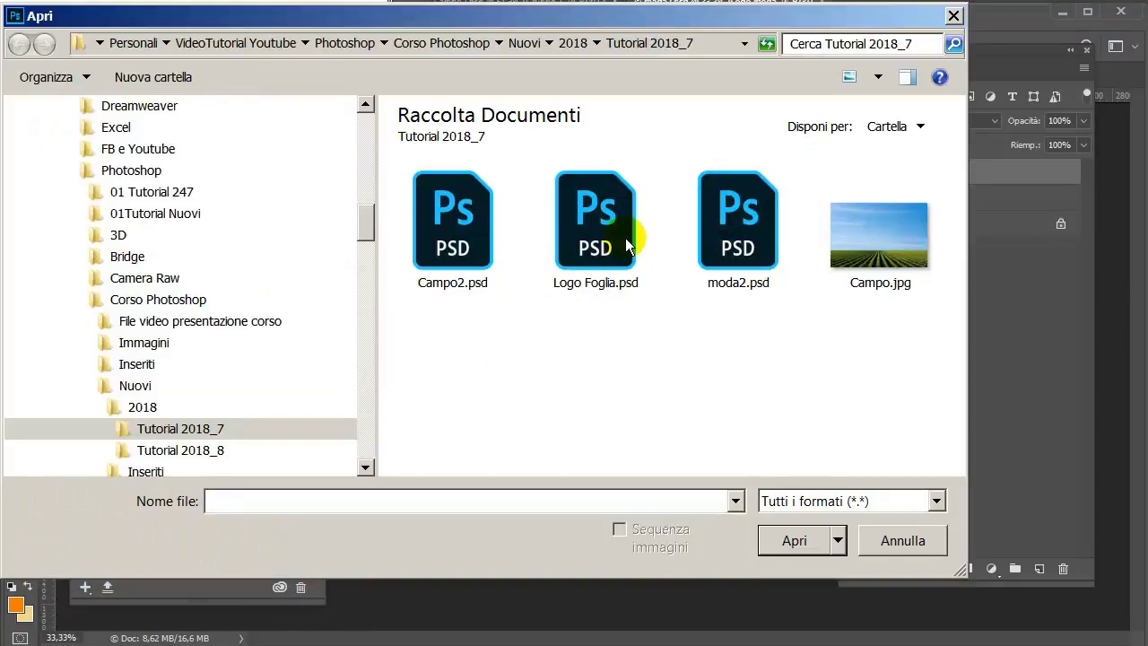
pyautogui.doubleClick(612, 250)
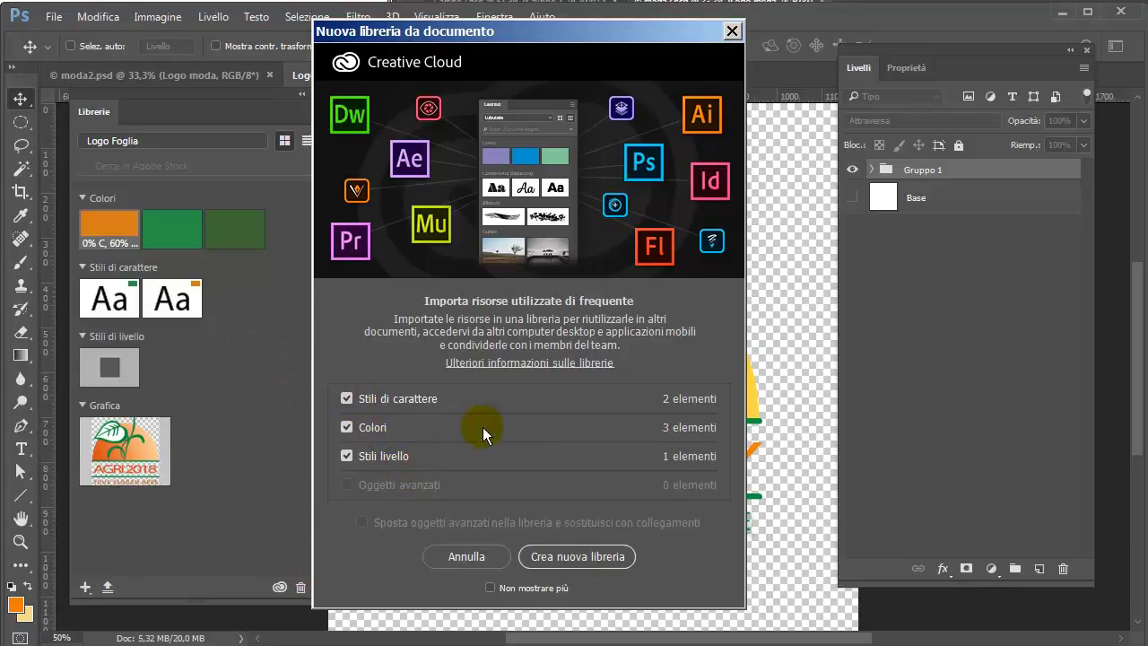
pyautogui.click(459, 556)
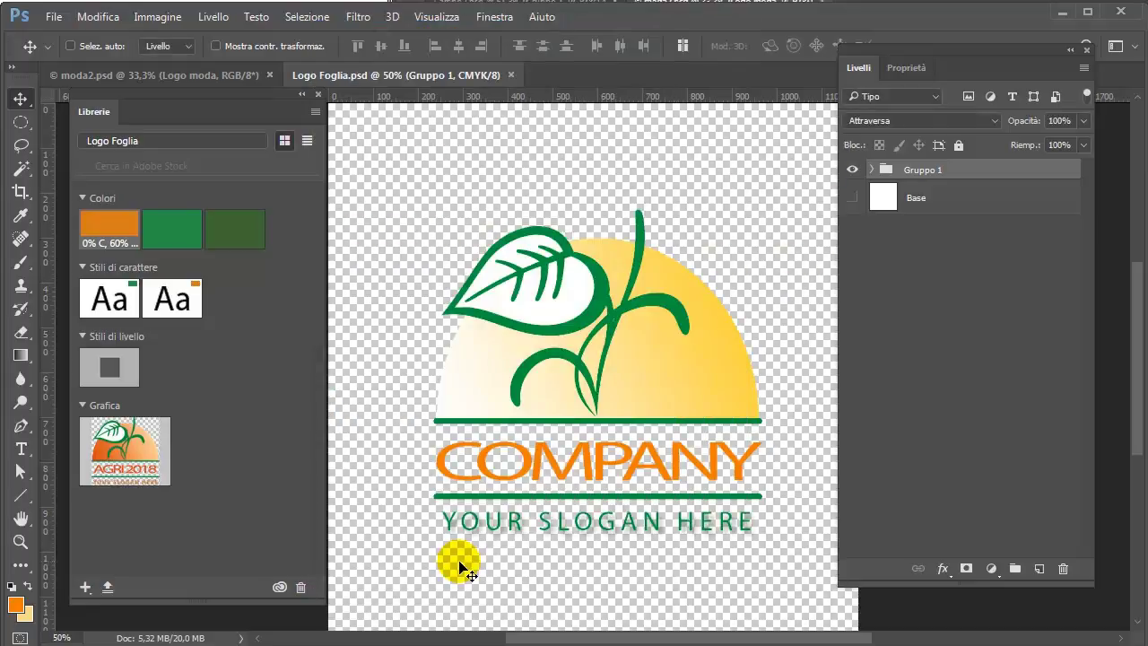
pyautogui.click(510, 75)
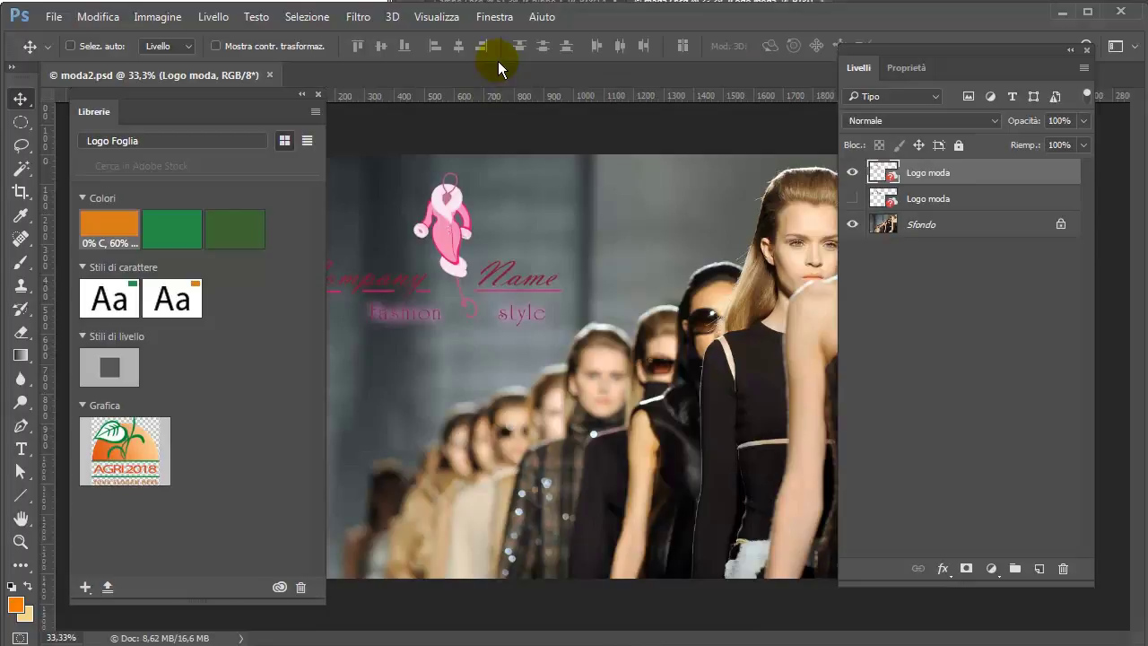
# Reopen the recent Placca 1.psd document with the working RGB profile.
pyautogui.click(589, 308)
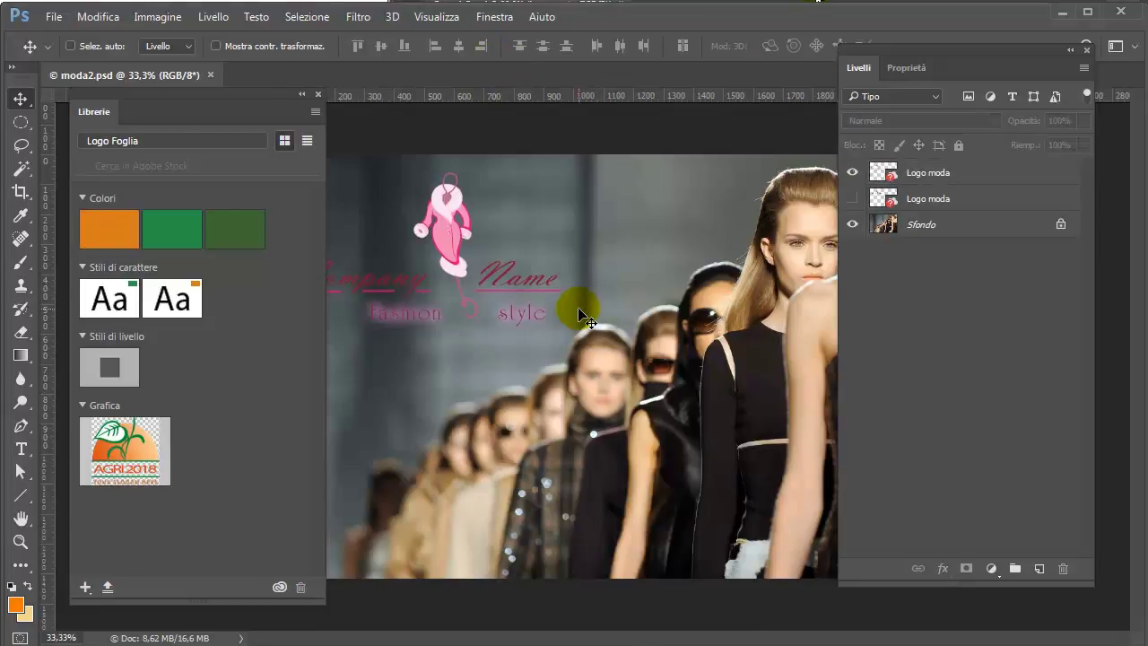
pyautogui.click(53, 18)
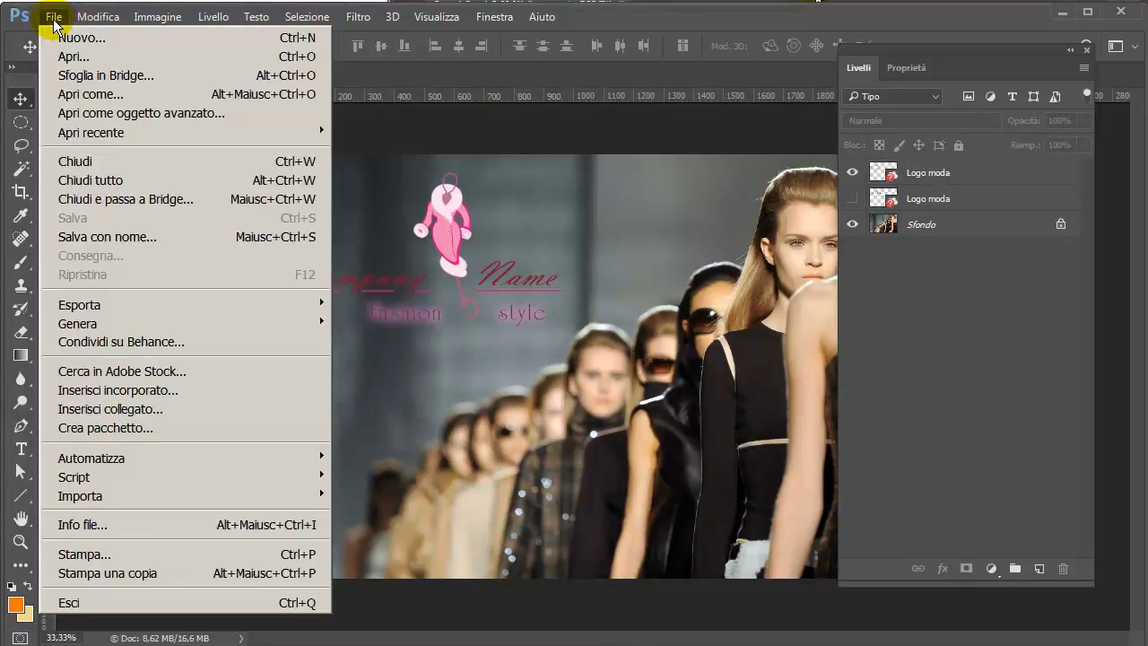
pyautogui.moveTo(90, 132)
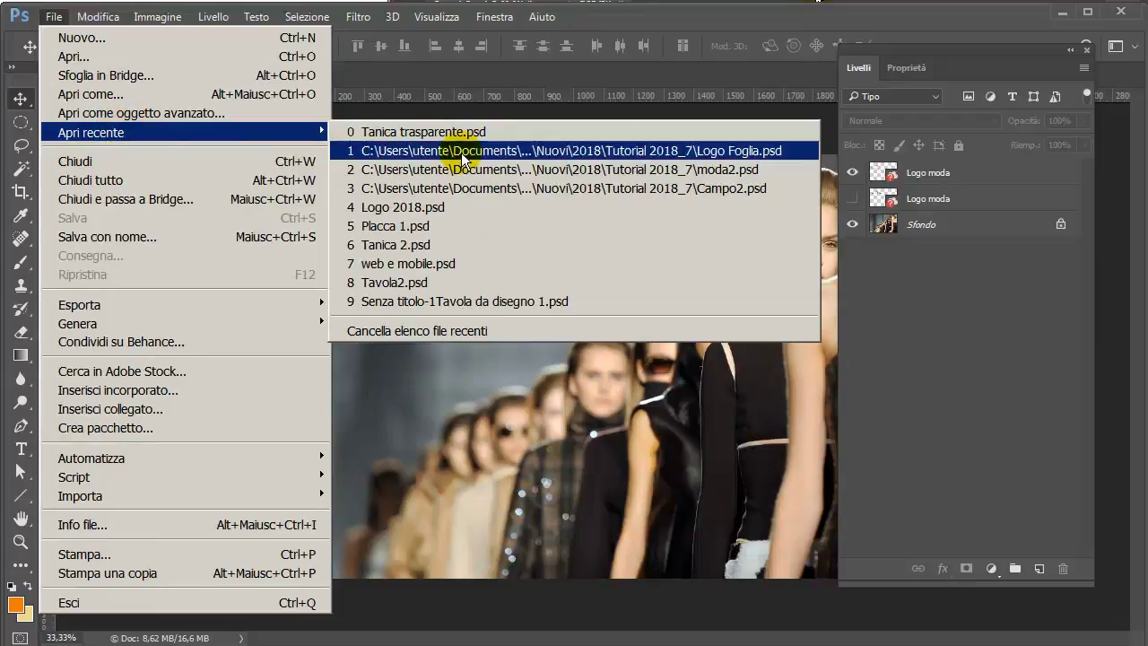
pyautogui.click(408, 226)
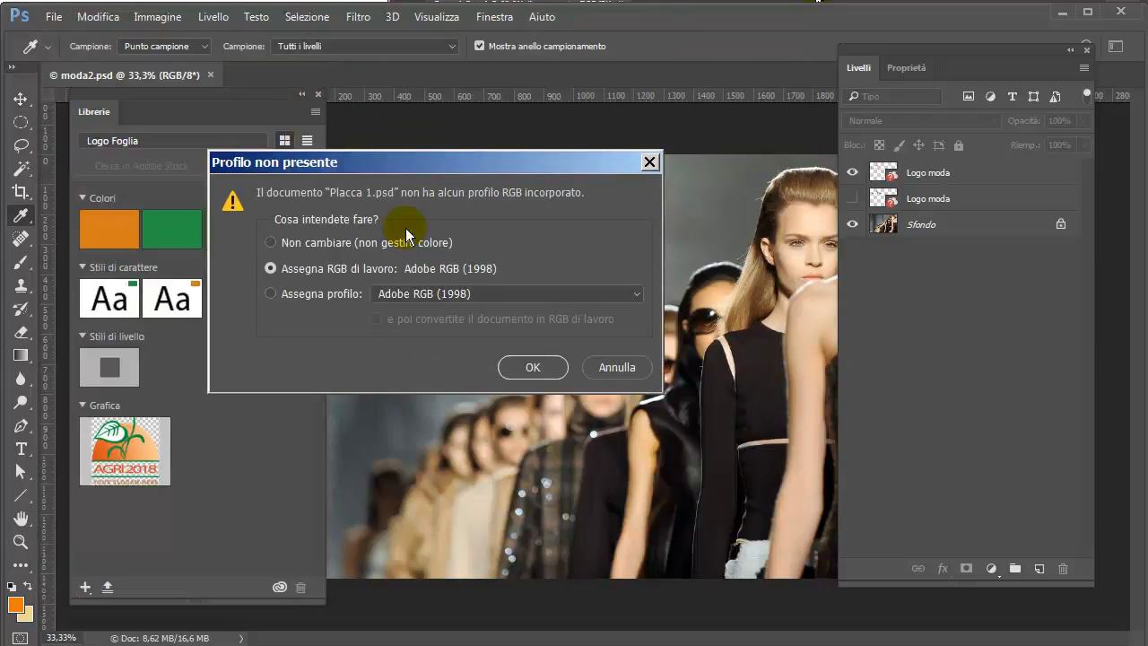
pyautogui.click(512, 368)
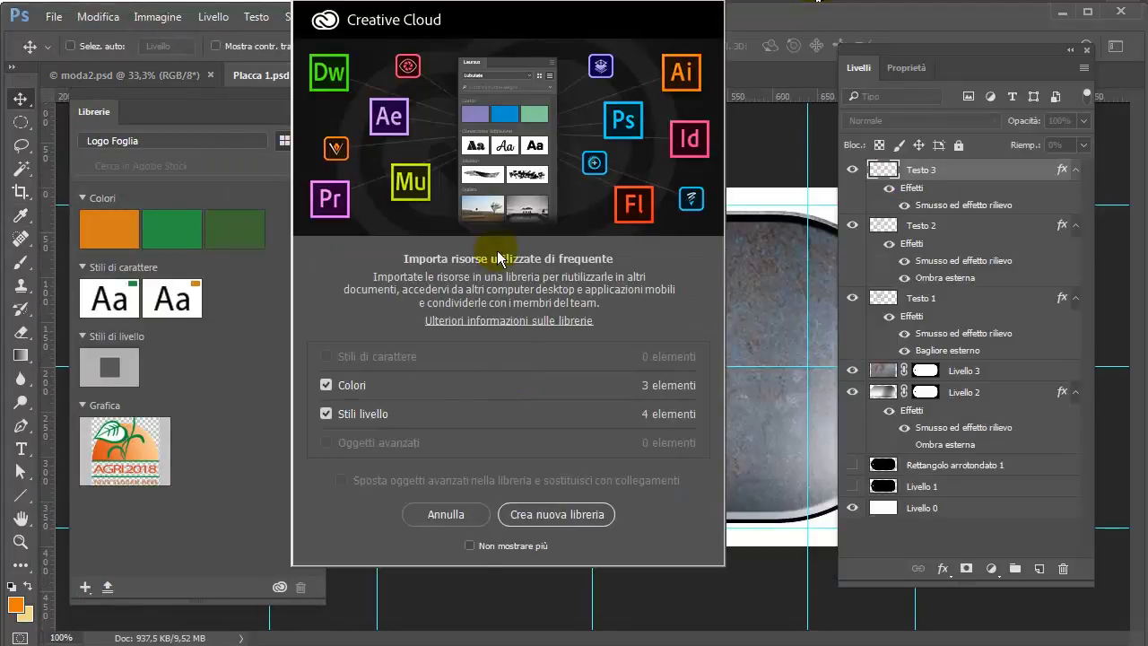
# Create a Placca 1 library from its colours and layer styles, then close Placca 1.psd.
pyautogui.click(538, 518)
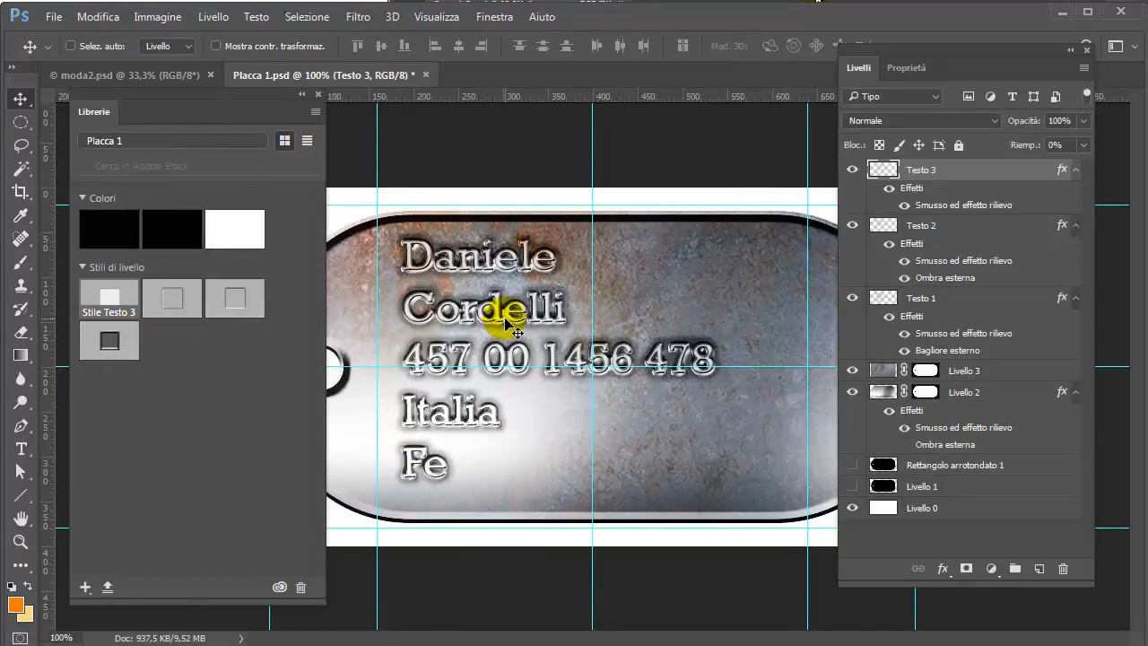
pyautogui.scroll(-2, 507, 321)
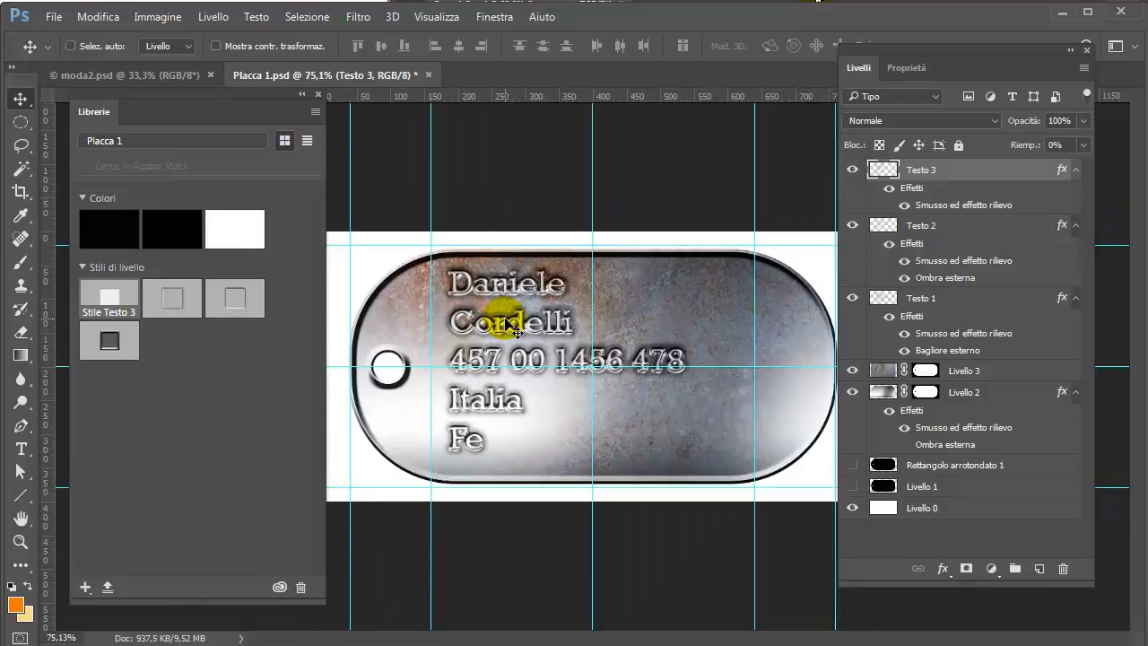
pyautogui.click(429, 75)
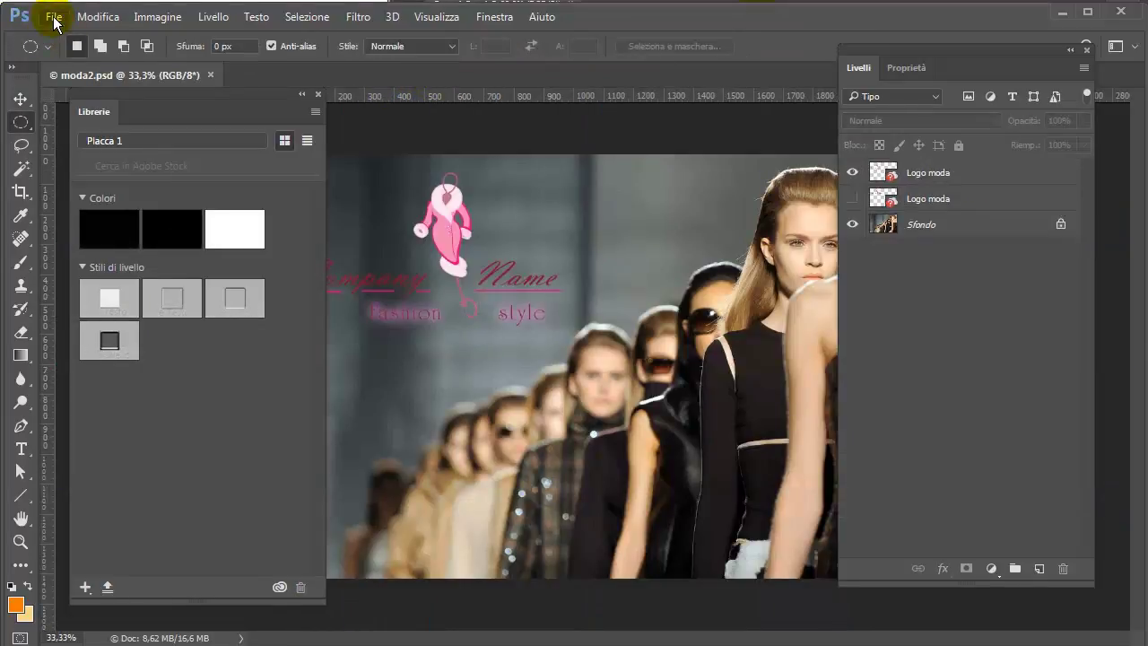
# Create a new 35 × 25 cm white document and add an empty layer.
pyautogui.click(53, 17)
pyautogui.click(66, 35)
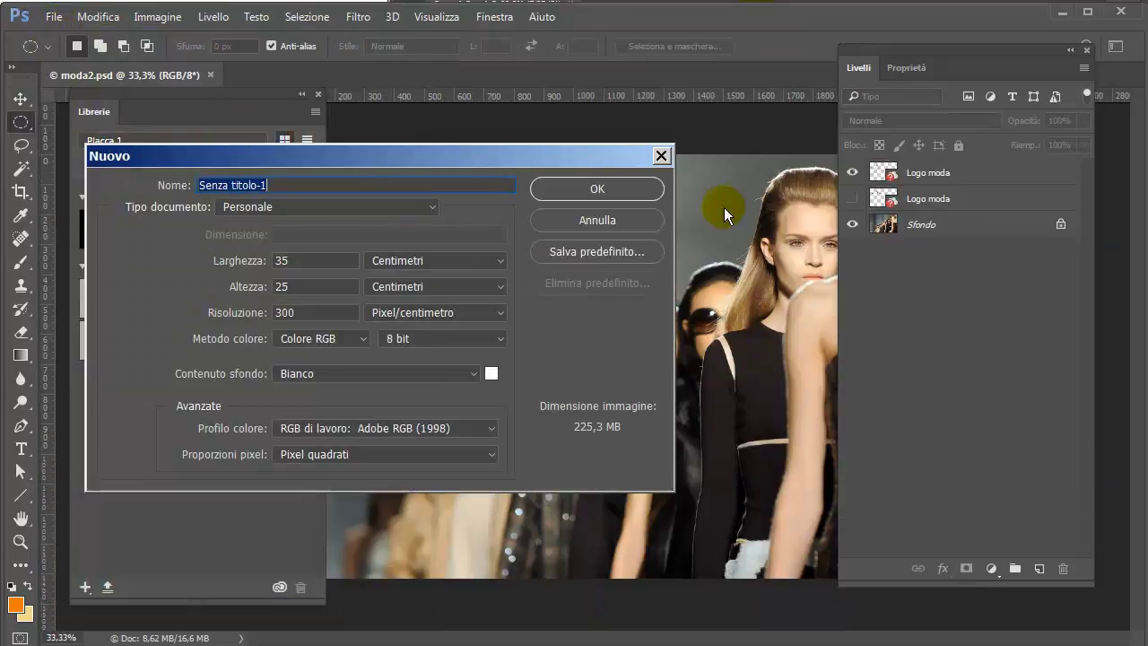
pyautogui.click(568, 191)
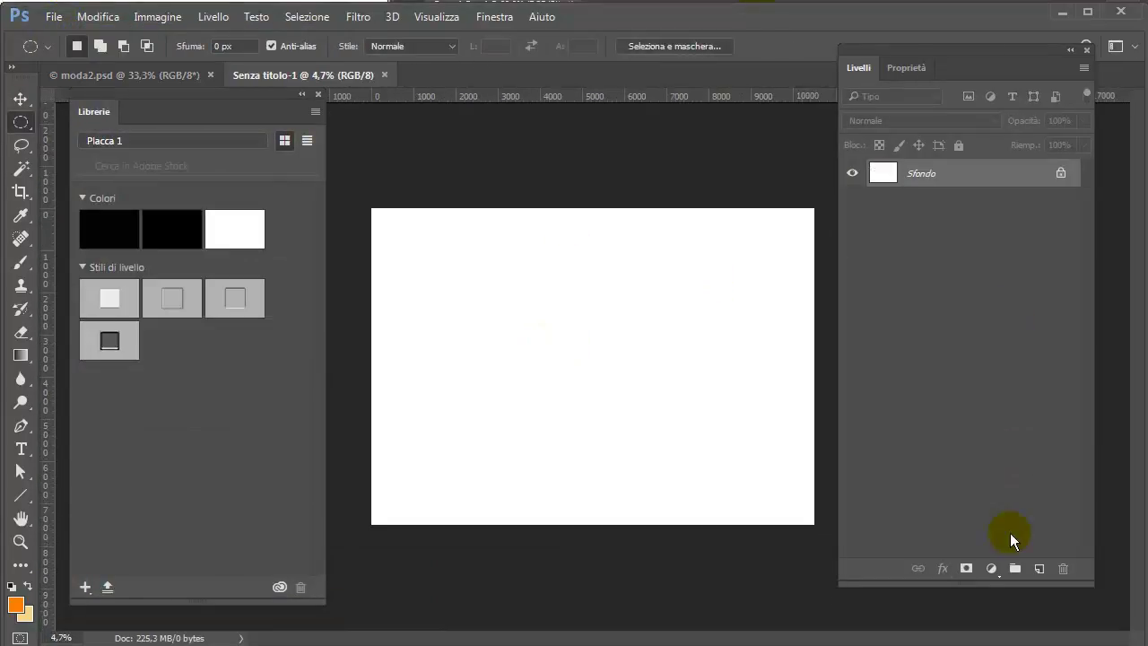
pyautogui.click(1037, 568)
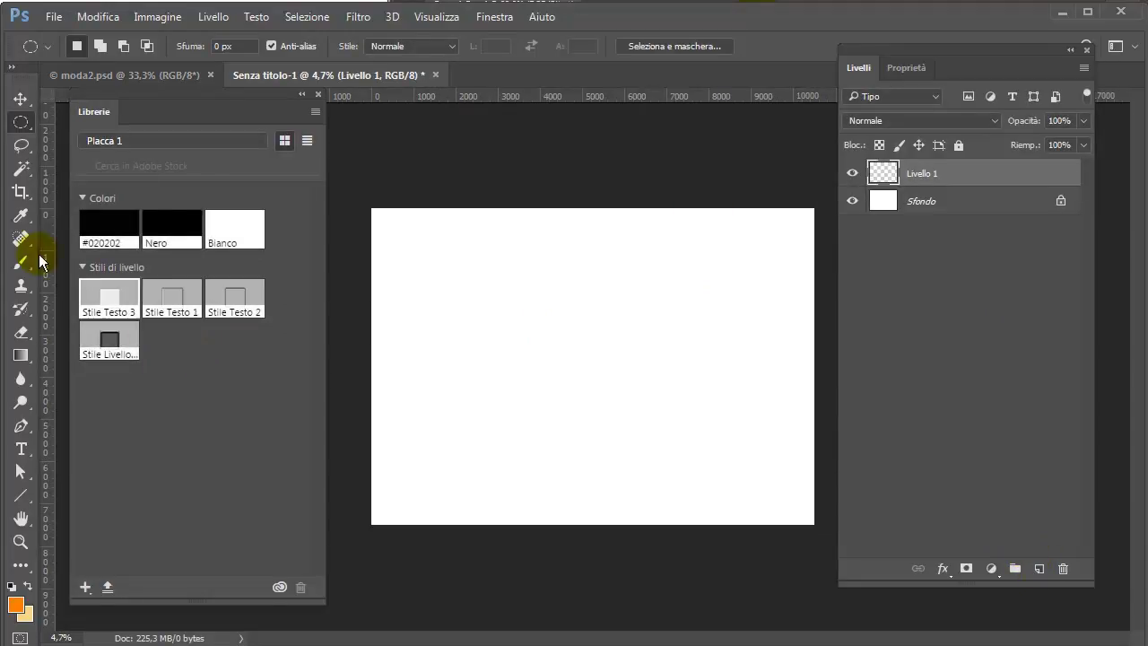
# Draw an elliptical selection and fill it with a neutral grey foreground colour.
pyautogui.rightClick(20, 121)
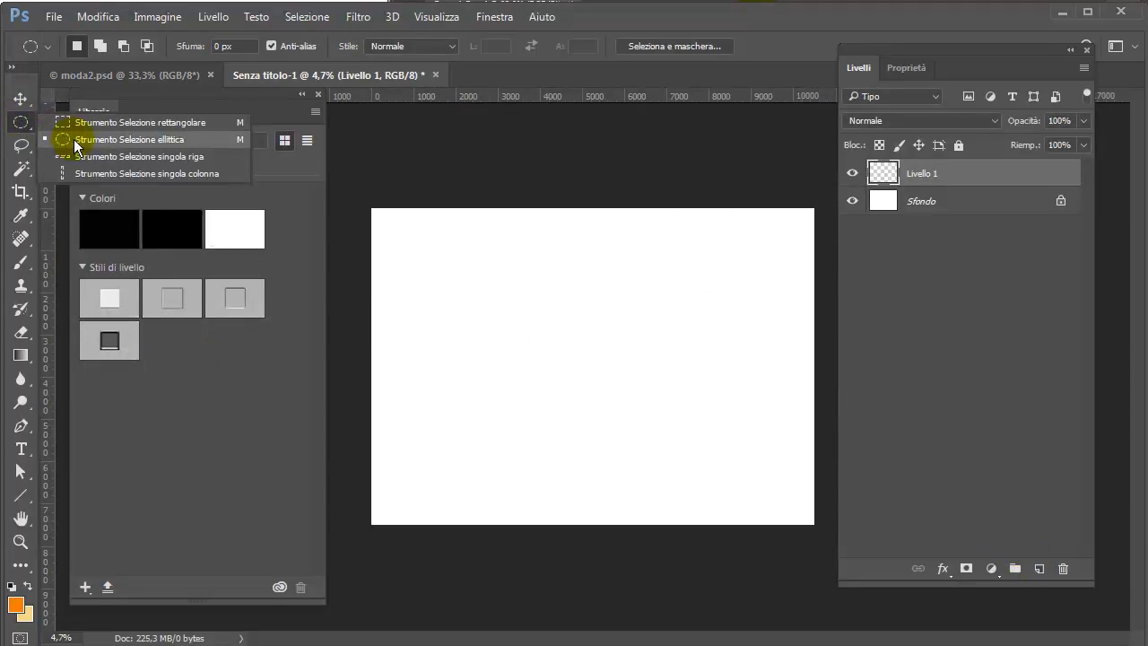
pyautogui.click(77, 141)
pyautogui.moveTo(425, 301)
pyautogui.mouseDown()
pyautogui.moveTo(748, 461)
pyautogui.moveTo(769, 457)
pyautogui.mouseUp()
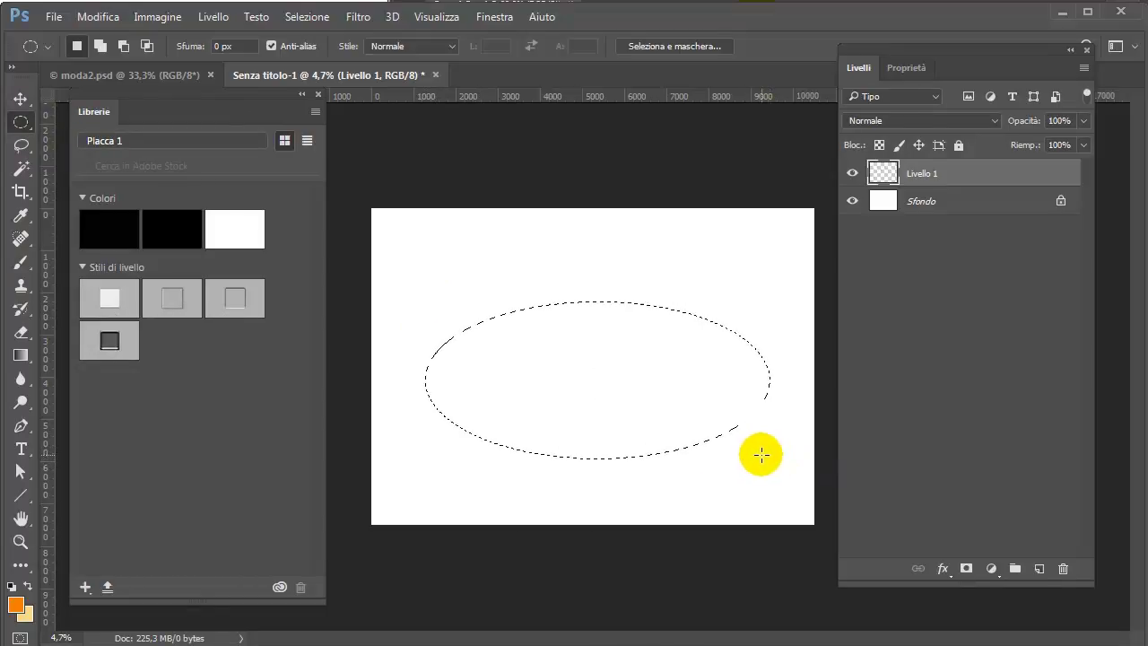
pyautogui.click(16, 604)
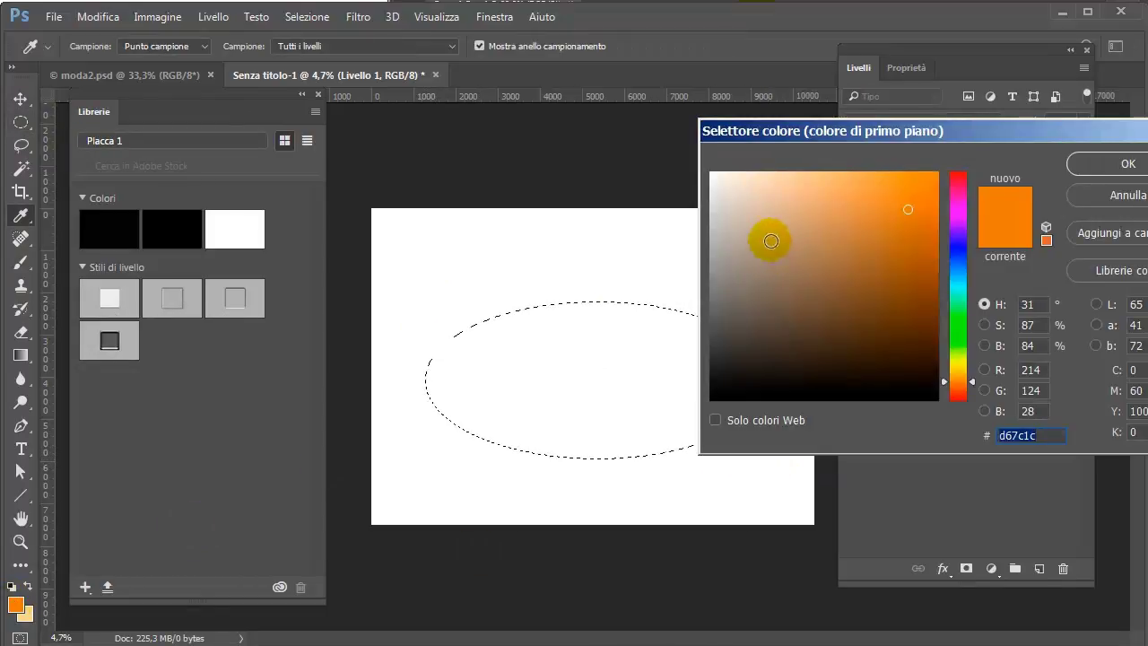
pyautogui.click(715, 269)
pyautogui.click(1095, 165)
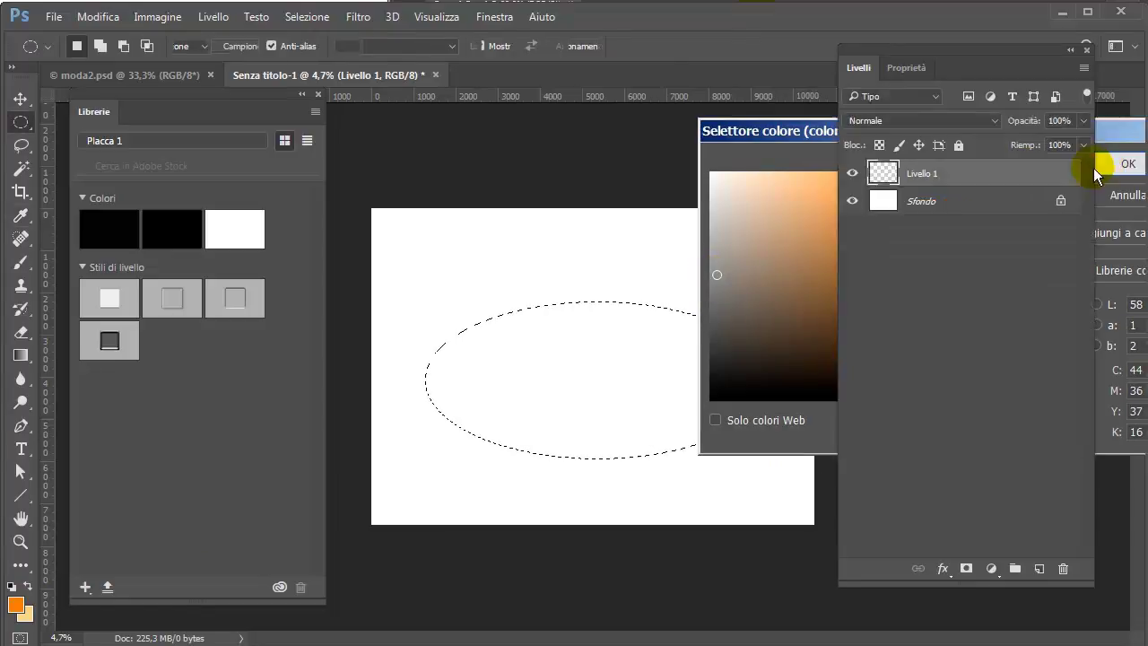
pyautogui.hotkey('alt', 'BackSpace')
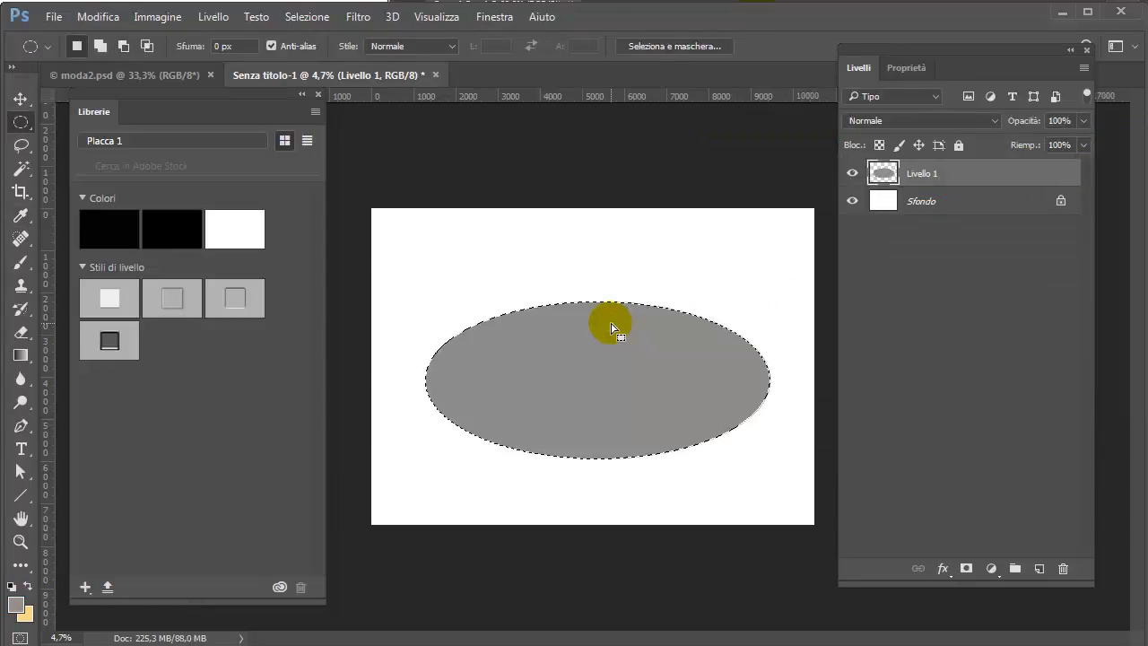
# Deselect, then apply the Placca 1 bevel and emboss layer style to the grey ellipse.
pyautogui.click(318, 25)
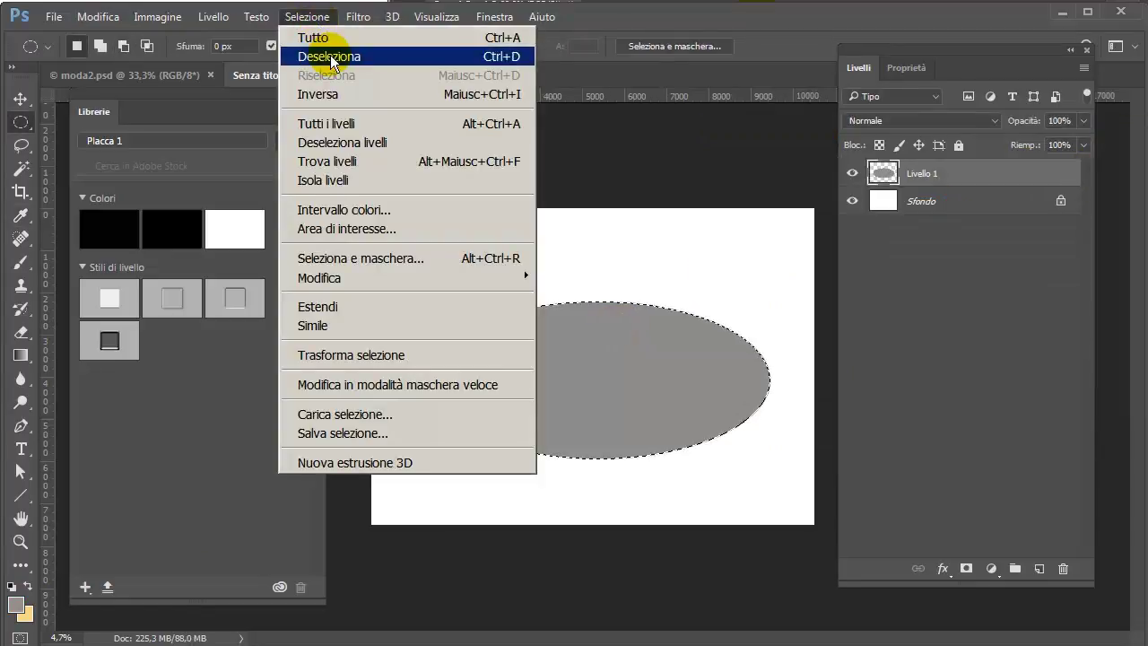
pyautogui.click(329, 57)
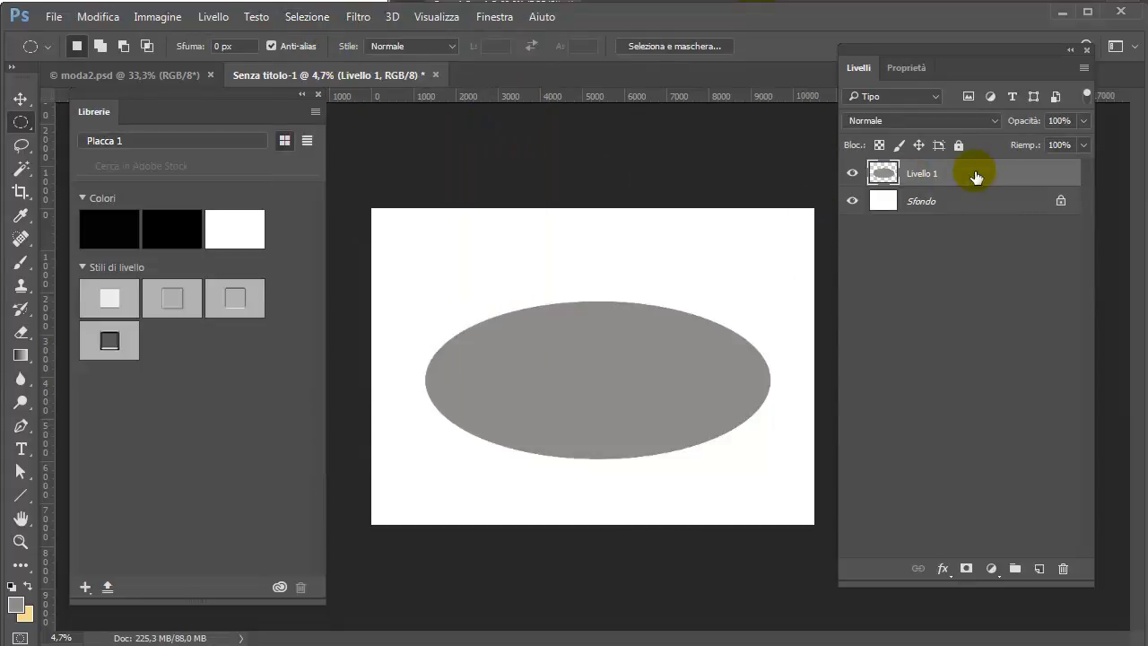
pyautogui.click(109, 352)
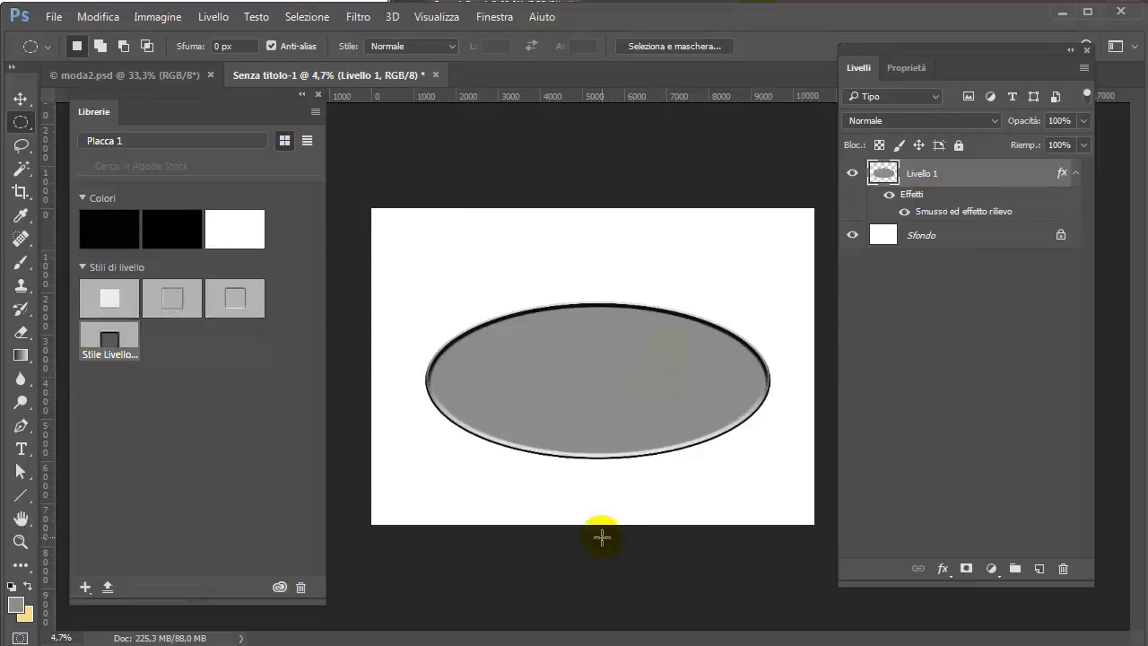
pyautogui.click(20, 448)
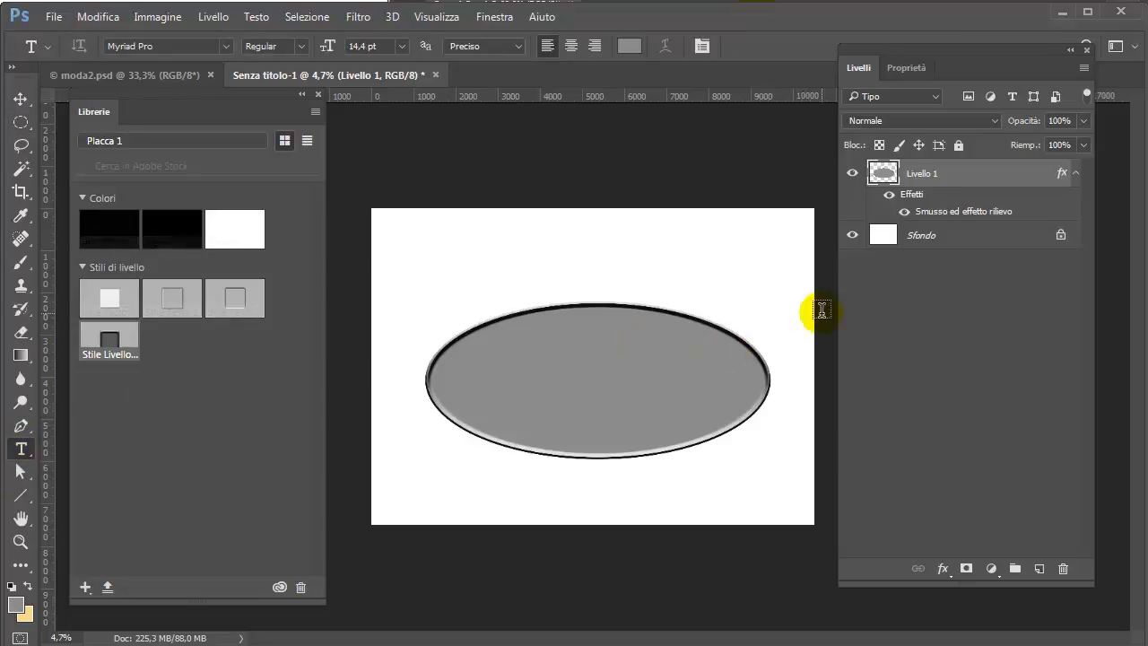
# Start a text layer inside the ellipse with near-black 040404 text colour.
pyautogui.click(523, 377)
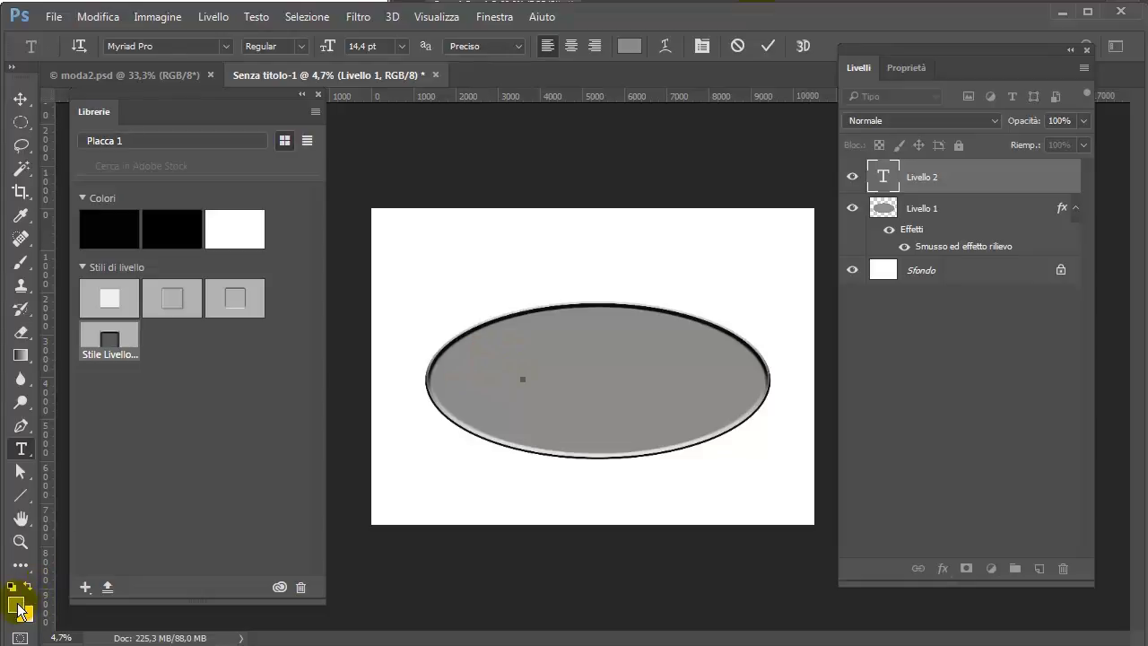
pyautogui.click(625, 49)
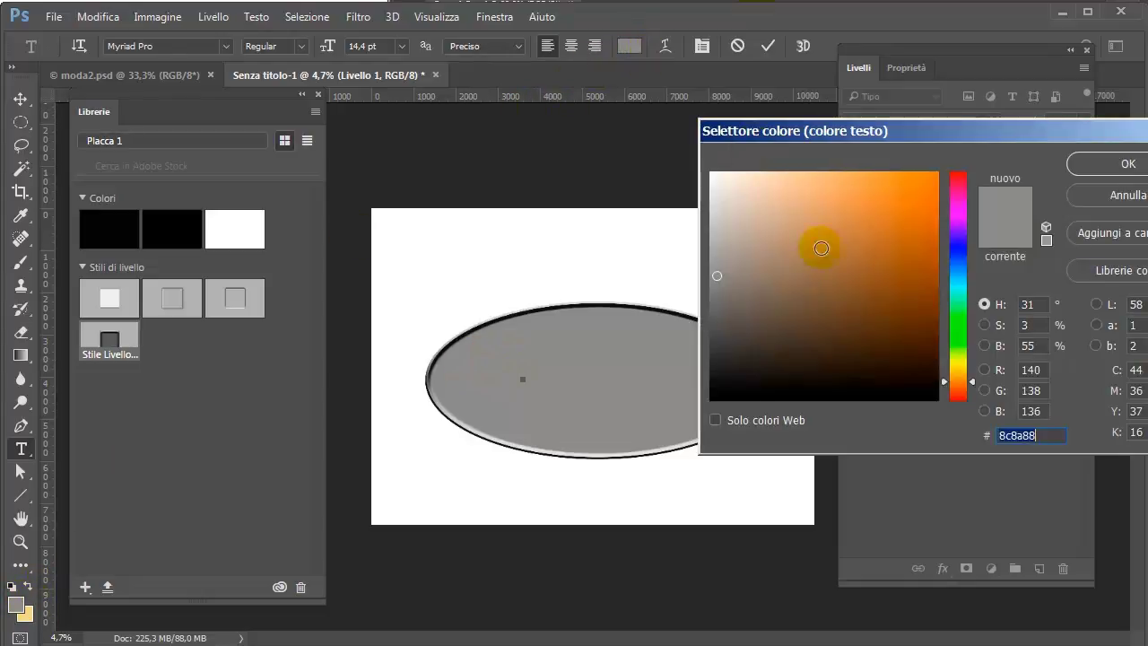
pyautogui.click(713, 396)
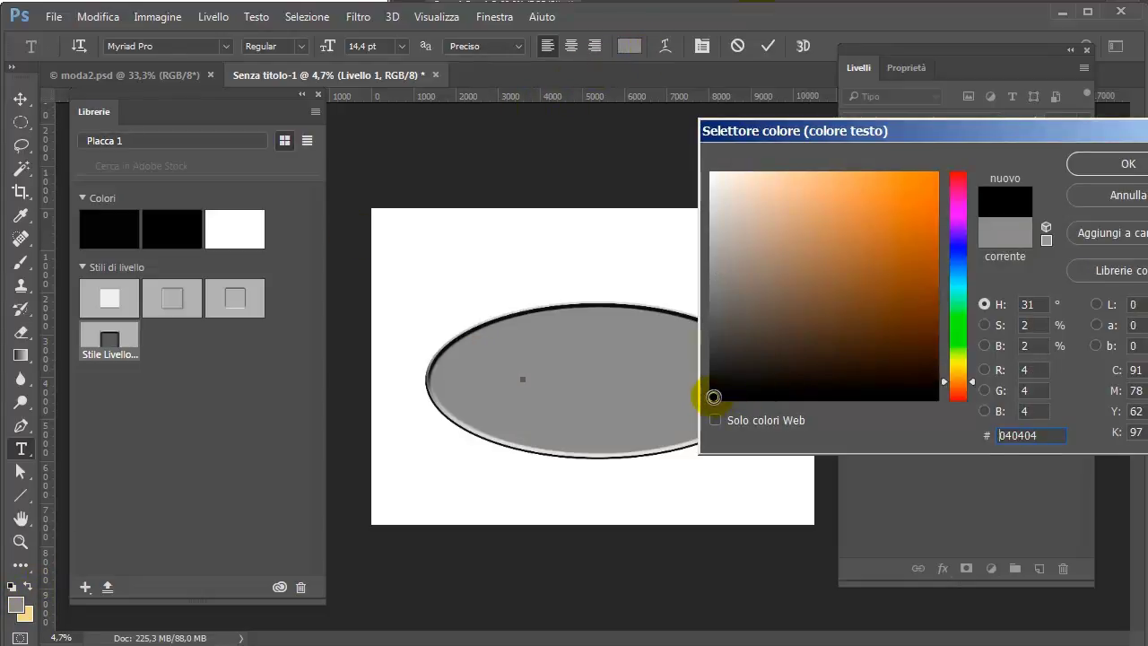
pyautogui.click(1128, 163)
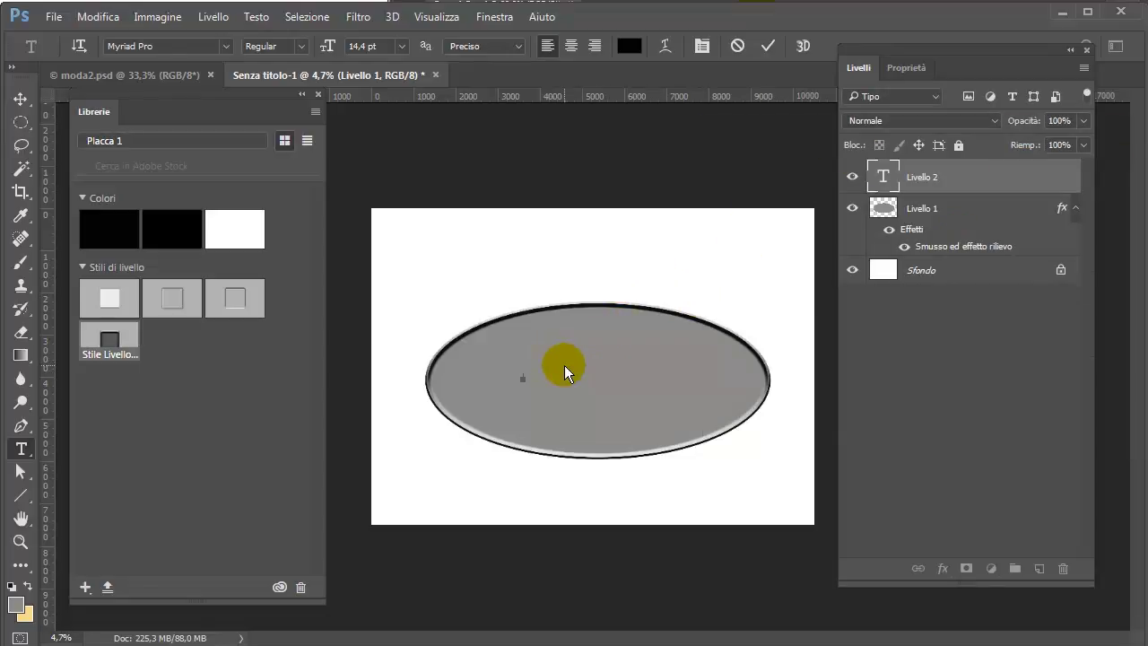
pyautogui.write('a')
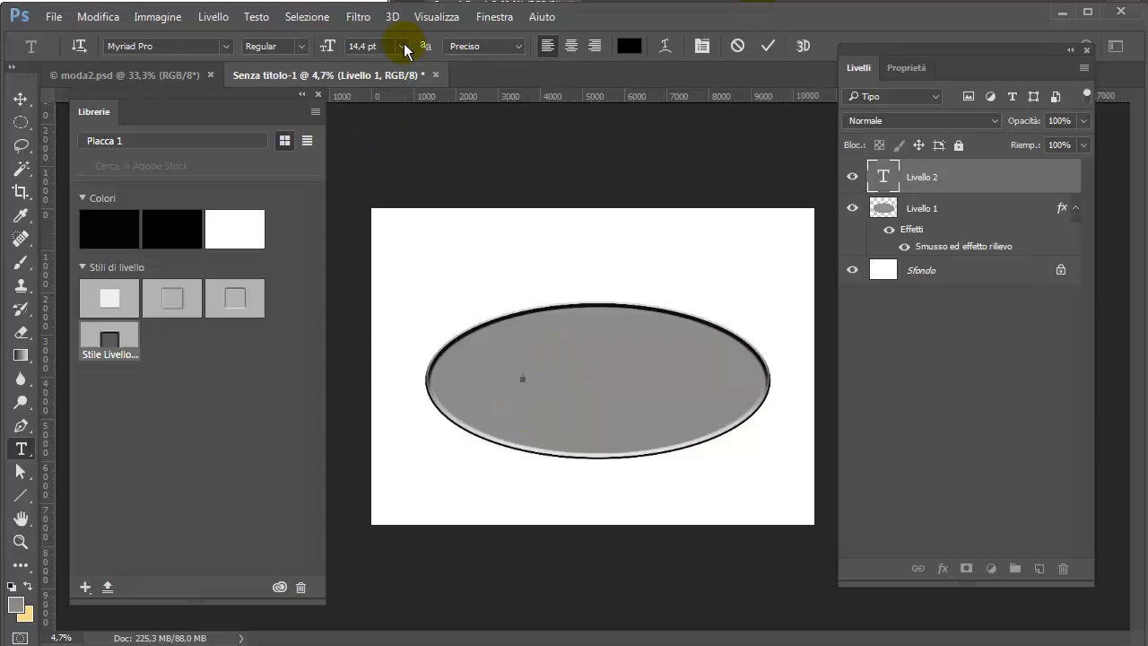
# Type 'Metallo' at 60 pt and nudge it toward the ellipse centre.
pyautogui.click(402, 46)
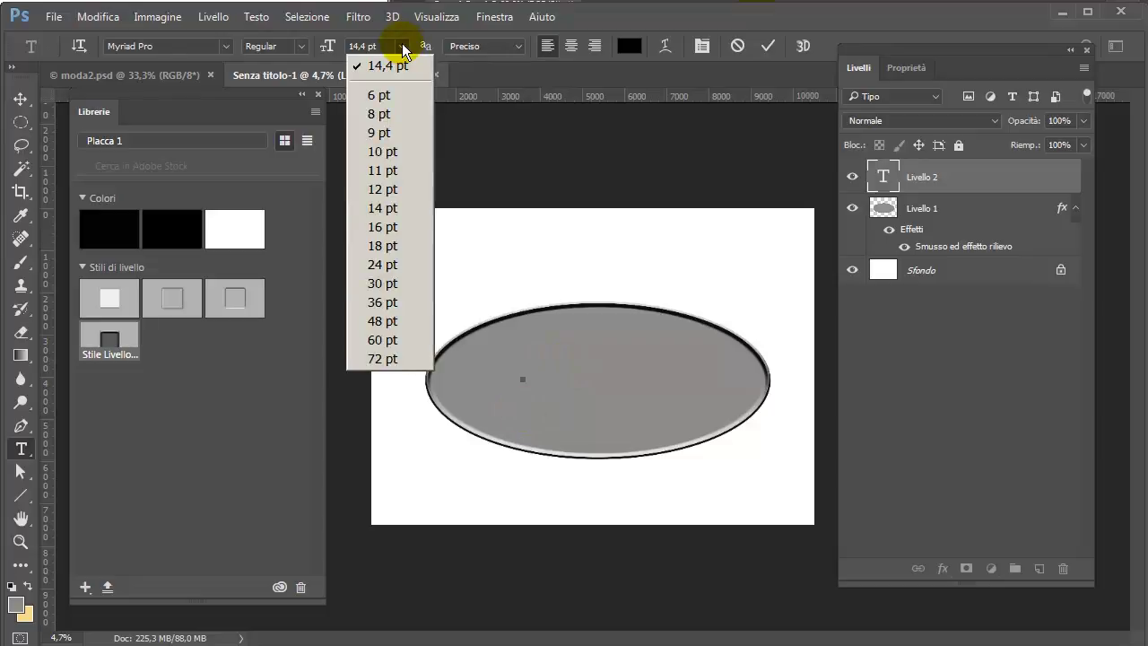
pyautogui.click(382, 321)
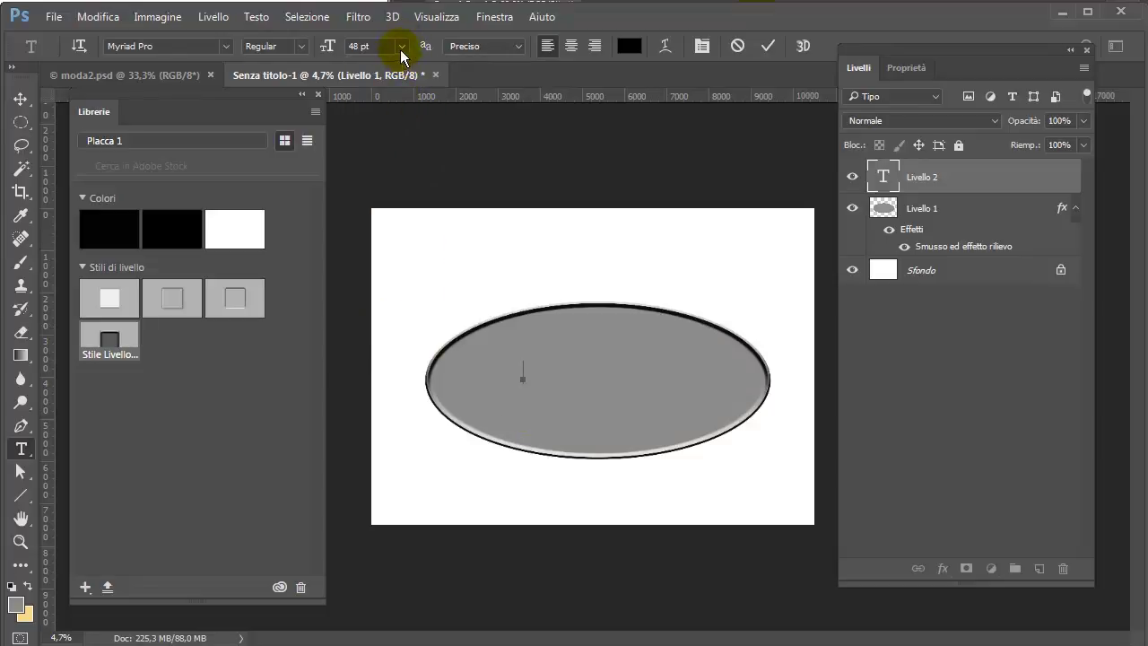
pyautogui.click(402, 46)
pyautogui.click(384, 336)
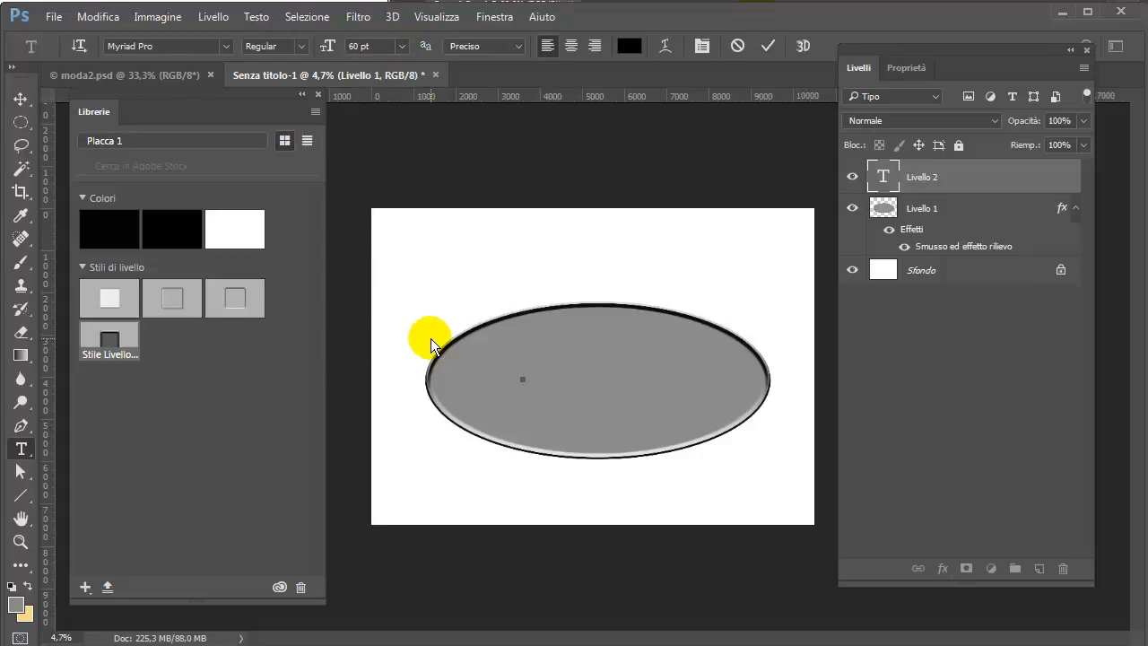
pyautogui.write('Metallo')
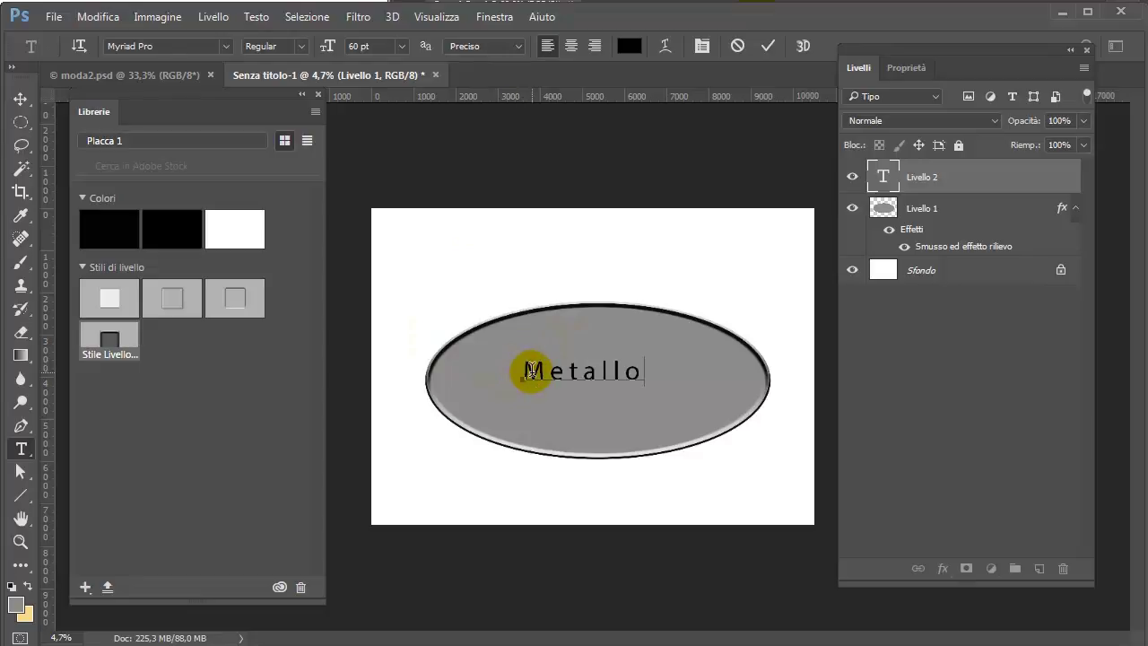
pyautogui.moveTo(558, 403); pyautogui.dragTo(571, 406)
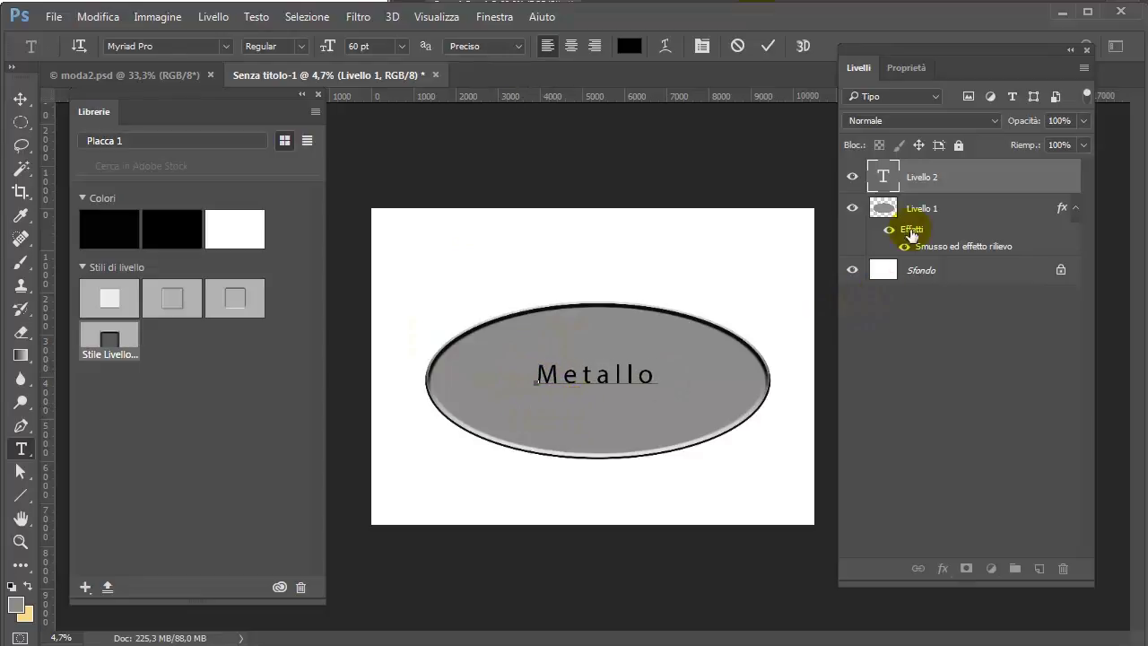
# Give Metallo Stile Testo 1, then duplicate it and give the copy Stile Testo 2.
pyautogui.click(959, 182)
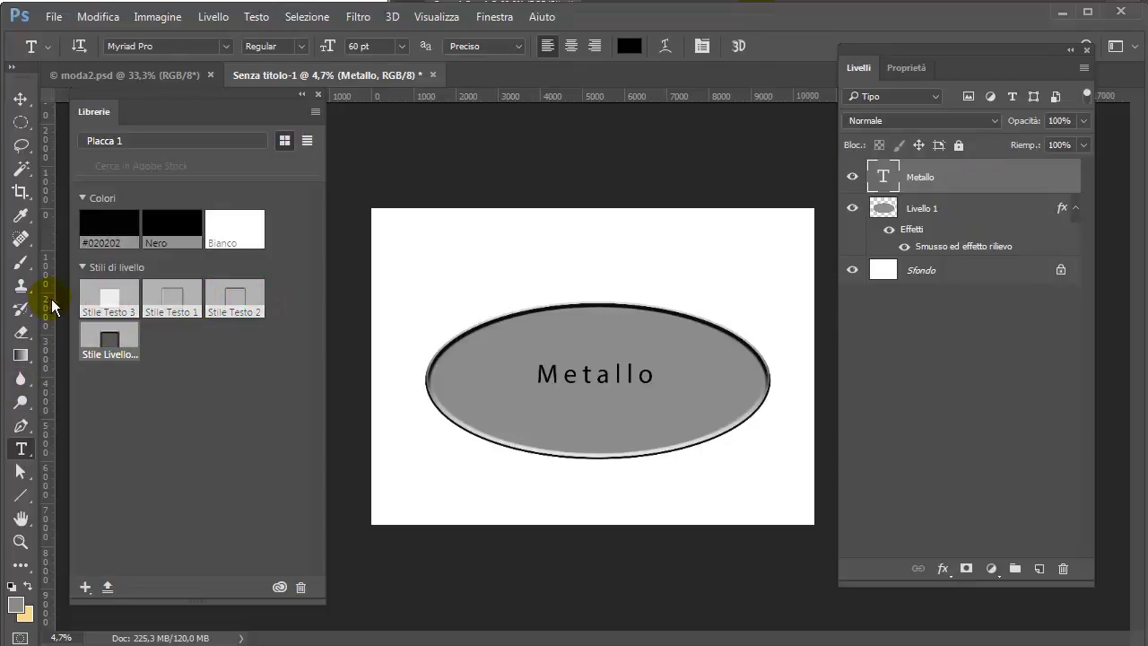
pyautogui.click(167, 307)
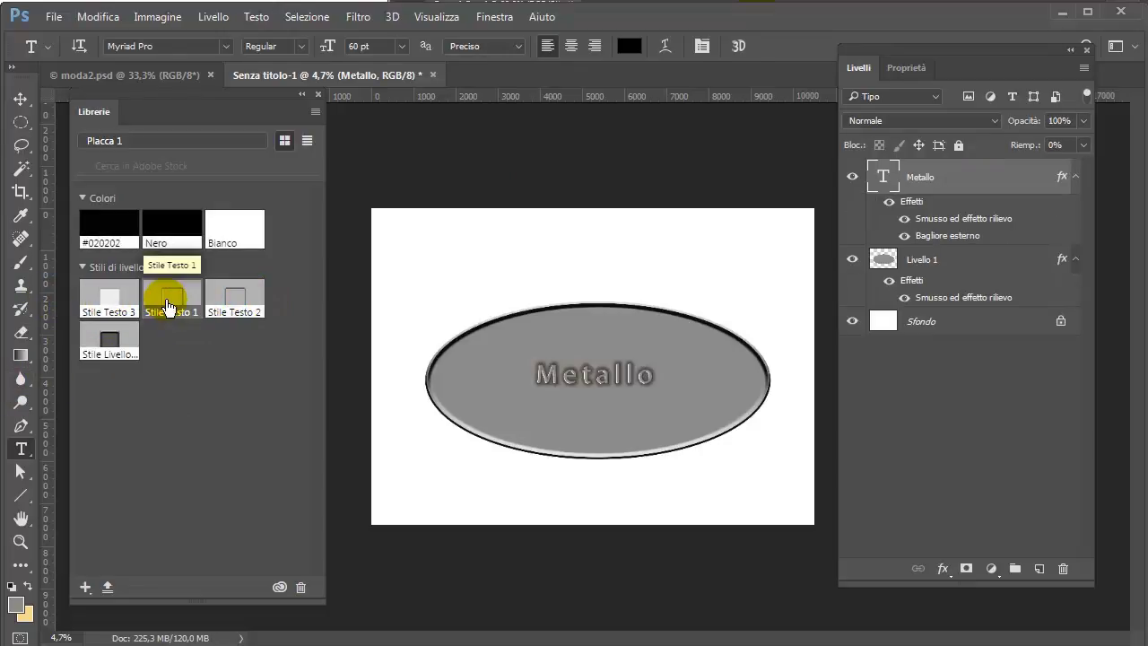
pyautogui.moveTo(1002, 181); pyautogui.dragTo(1040, 568)
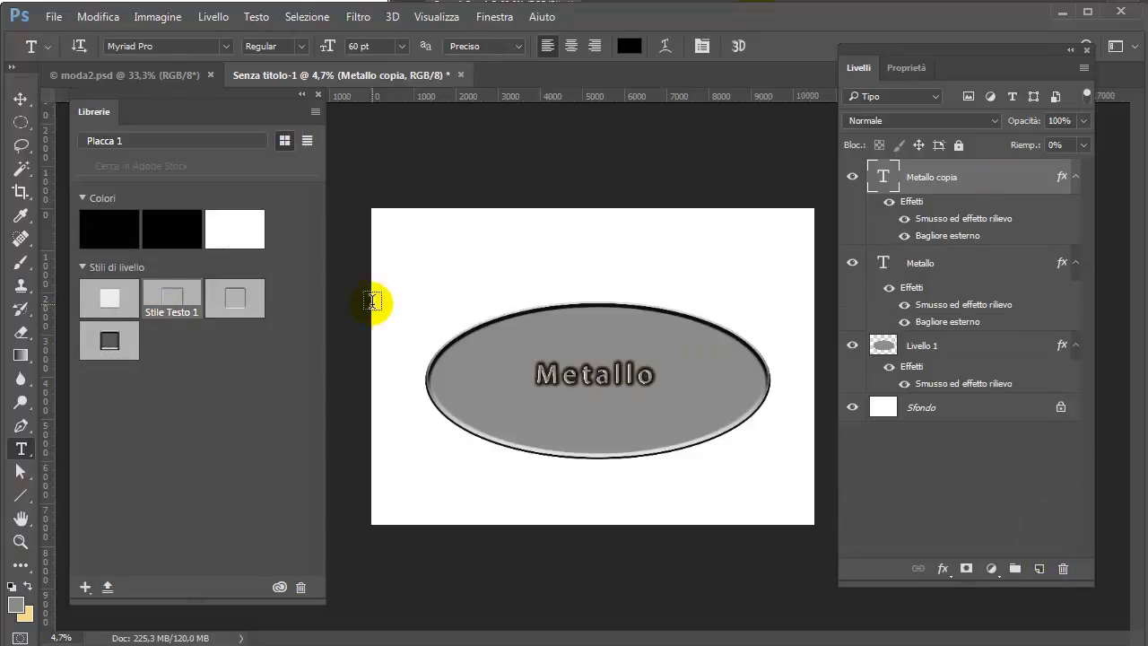
pyautogui.click(231, 304)
# Duplicate the copy again and give it Stile Testo 3.
pyautogui.moveTo(982, 176); pyautogui.dragTo(1038, 569)
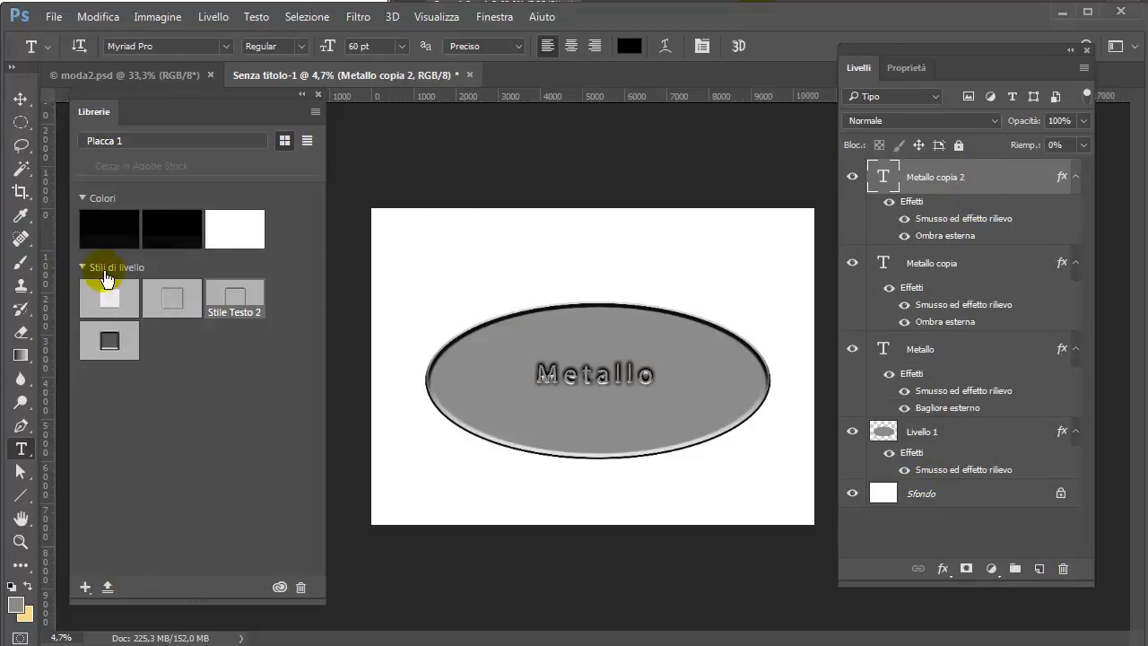
pyautogui.click(115, 305)
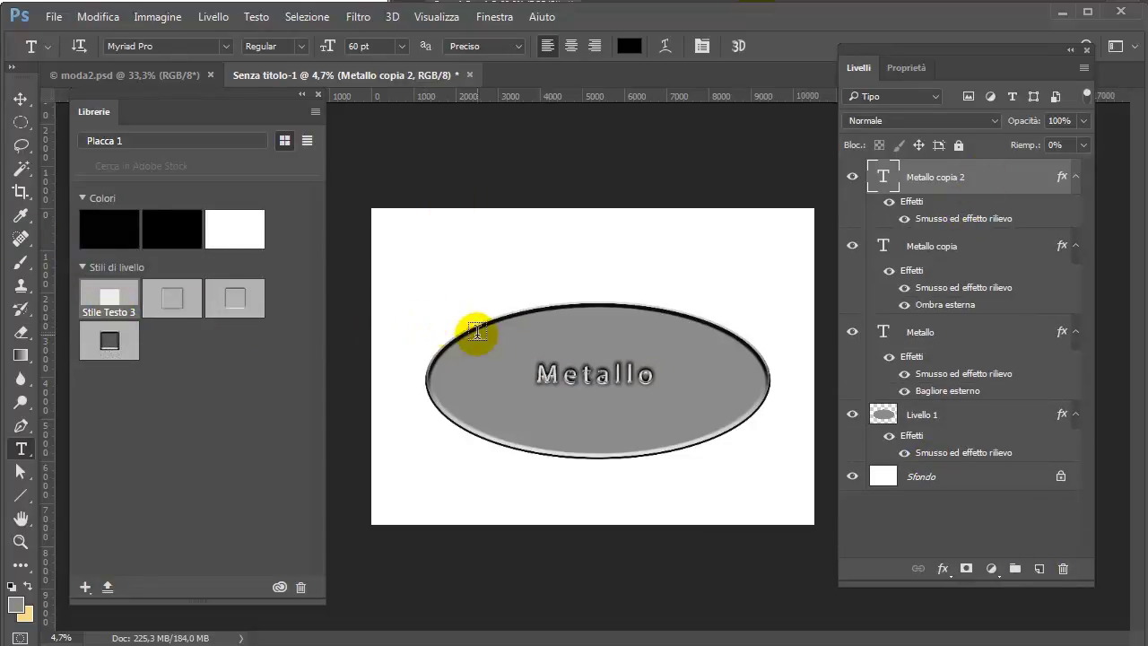
pyautogui.click(22, 99)
pyautogui.scroll(3, 726, 368)
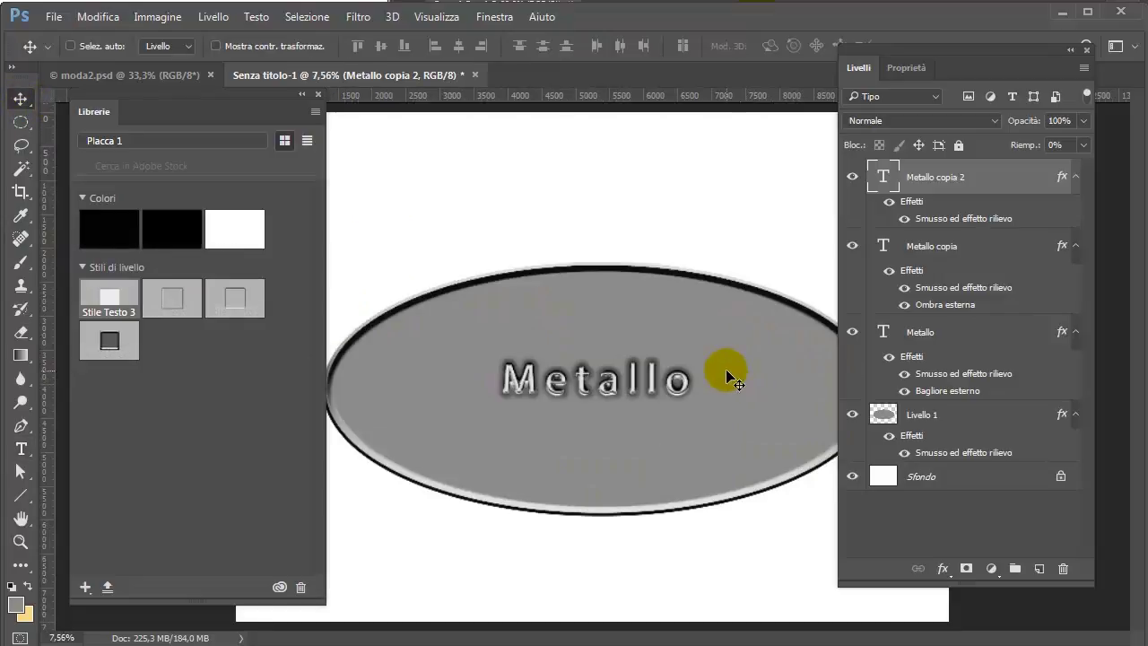
pyautogui.scroll(1, 725, 369)
pyautogui.scroll(-2, 725, 368)
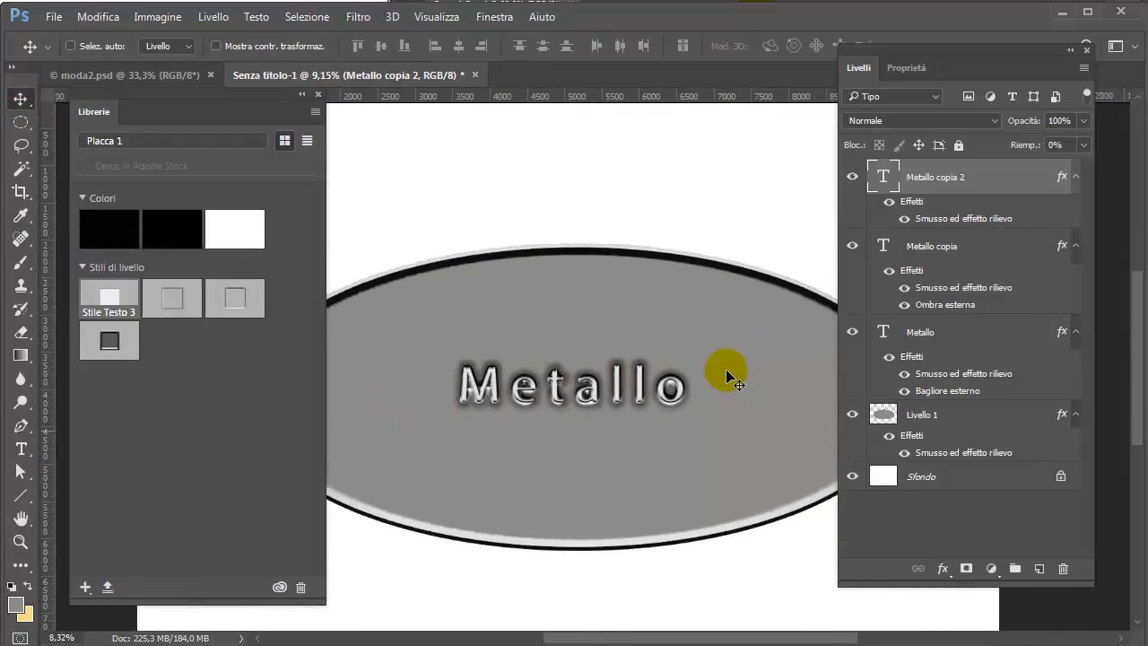
pyautogui.scroll(-2, 725, 368)
pyautogui.scroll(1, 726, 368)
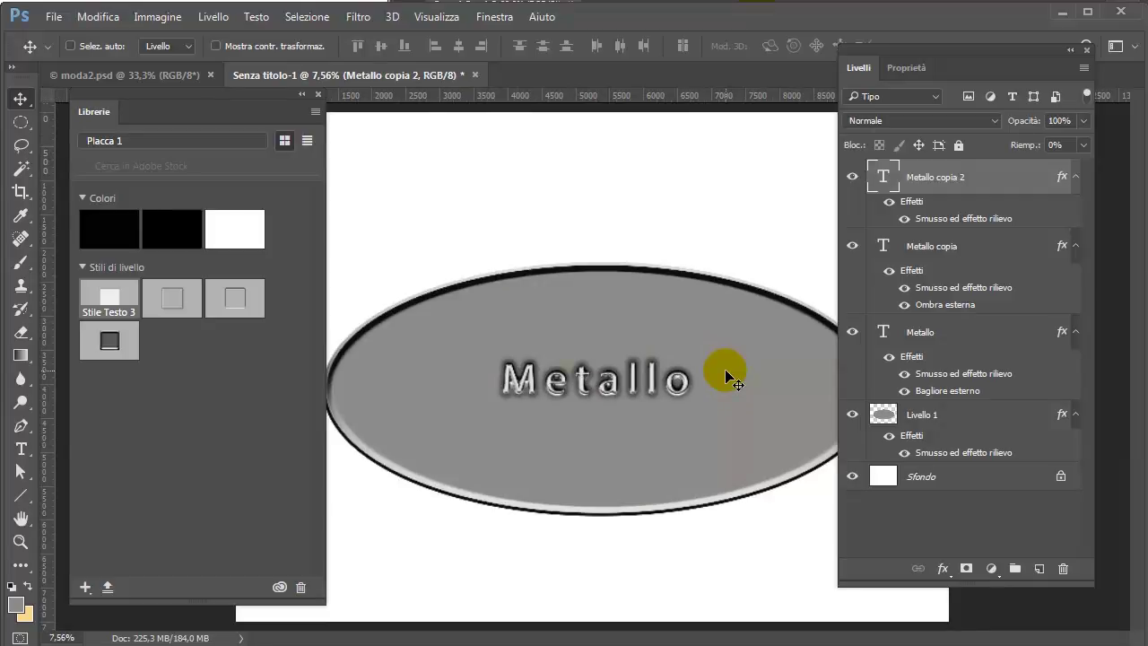
pyautogui.scroll(-1, 722, 370)
pyautogui.scroll(-1, 708, 381)
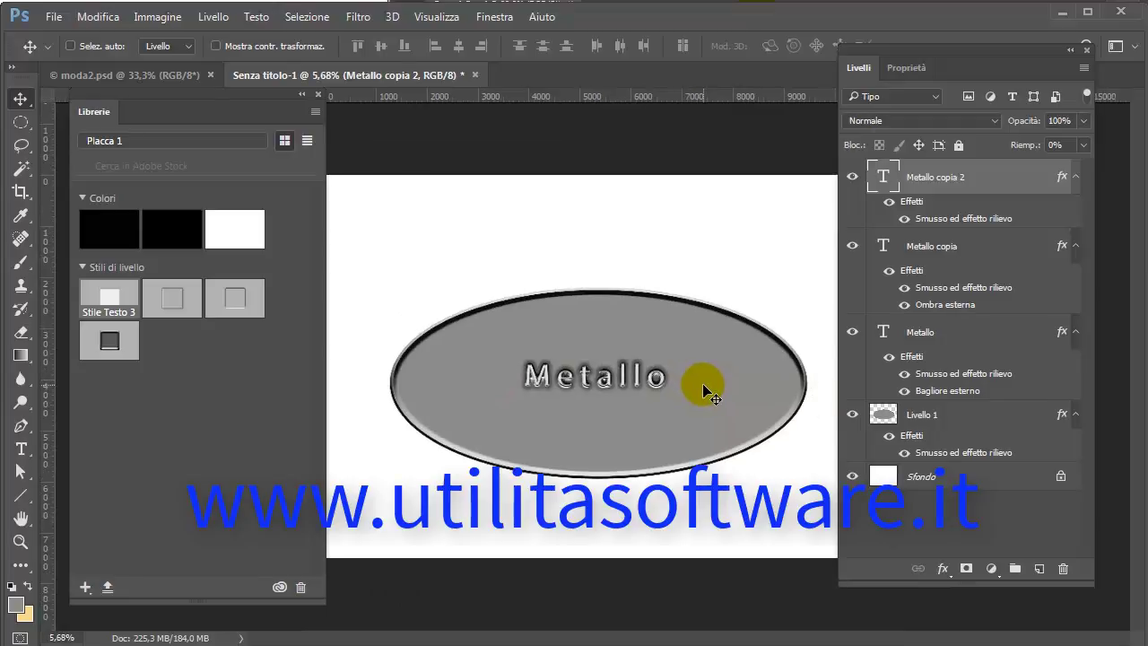